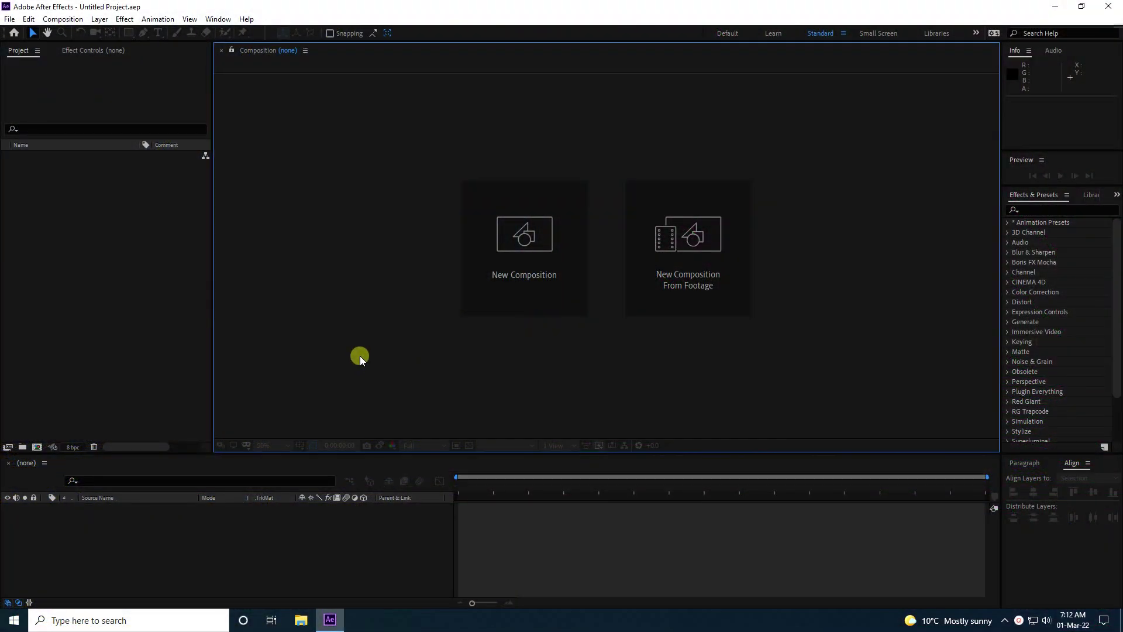
# - Create a 1920 x 1080 composition named Main Comp at 29.97 fps with a duration of 15 seconds
pyautogui.click(527, 280)
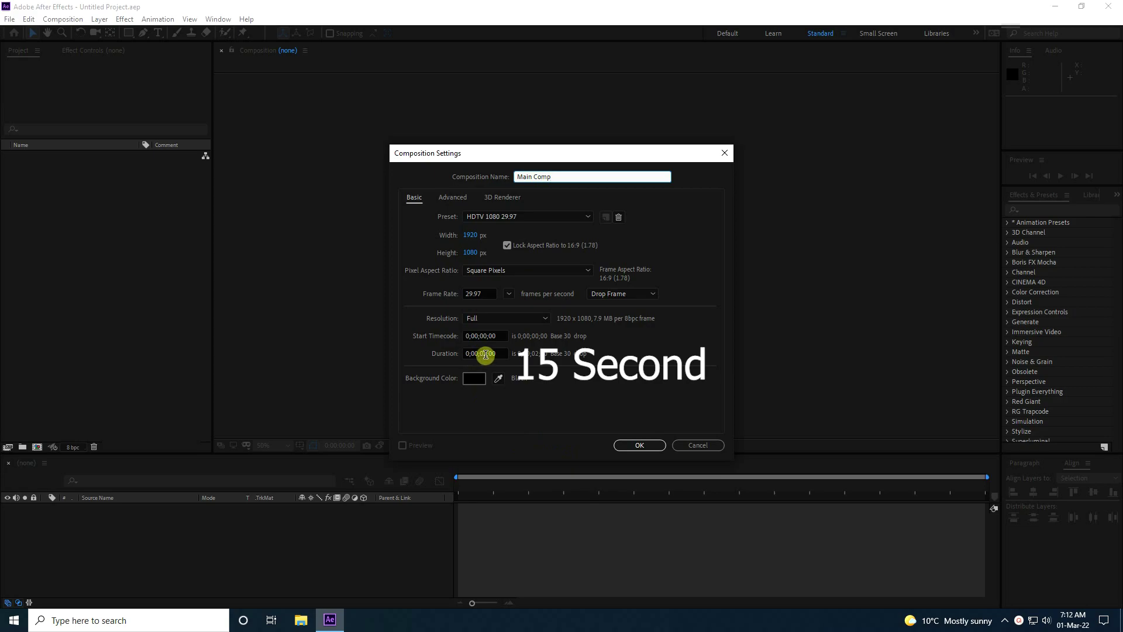
pyautogui.click(485, 355)
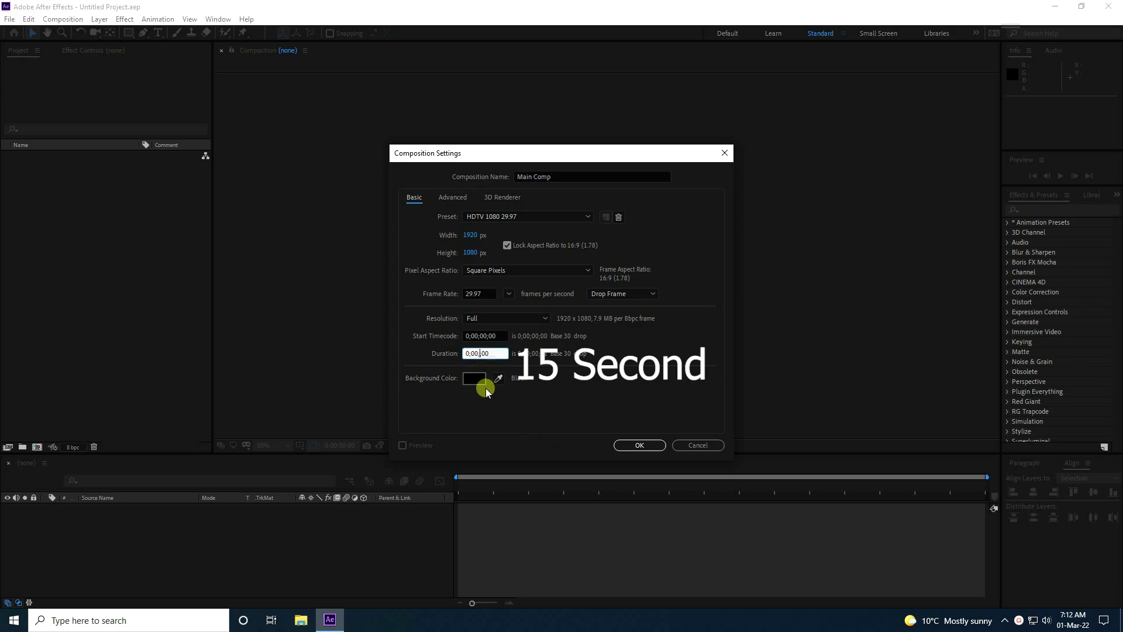
pyautogui.click(639, 445)
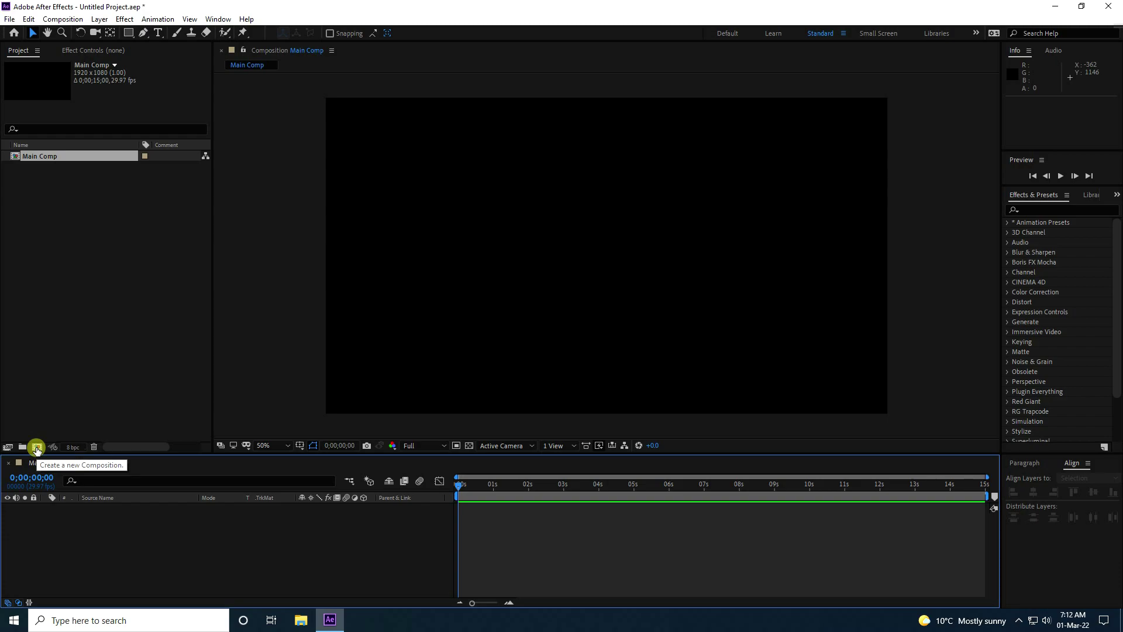
# - Create a second 1920 x 1080 composition named SABER with a duration of 2 seconds
pyautogui.click(37, 447)
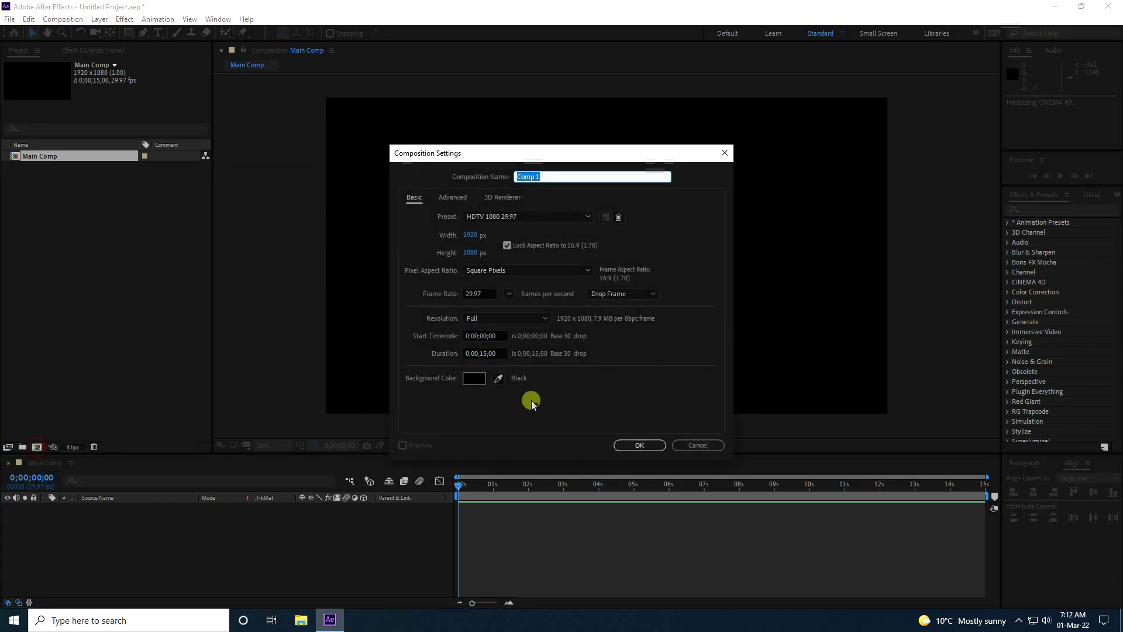
pyautogui.write('SABER')
pyautogui.click(482, 354)
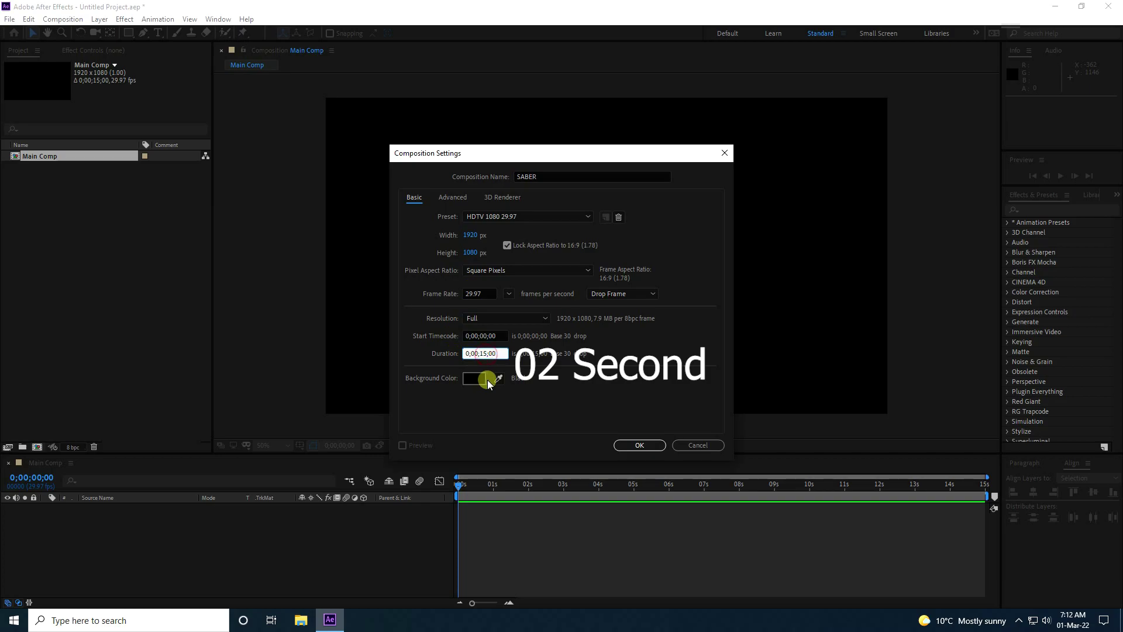
pyautogui.press('BackSpace')
pyautogui.press('BackSpace')
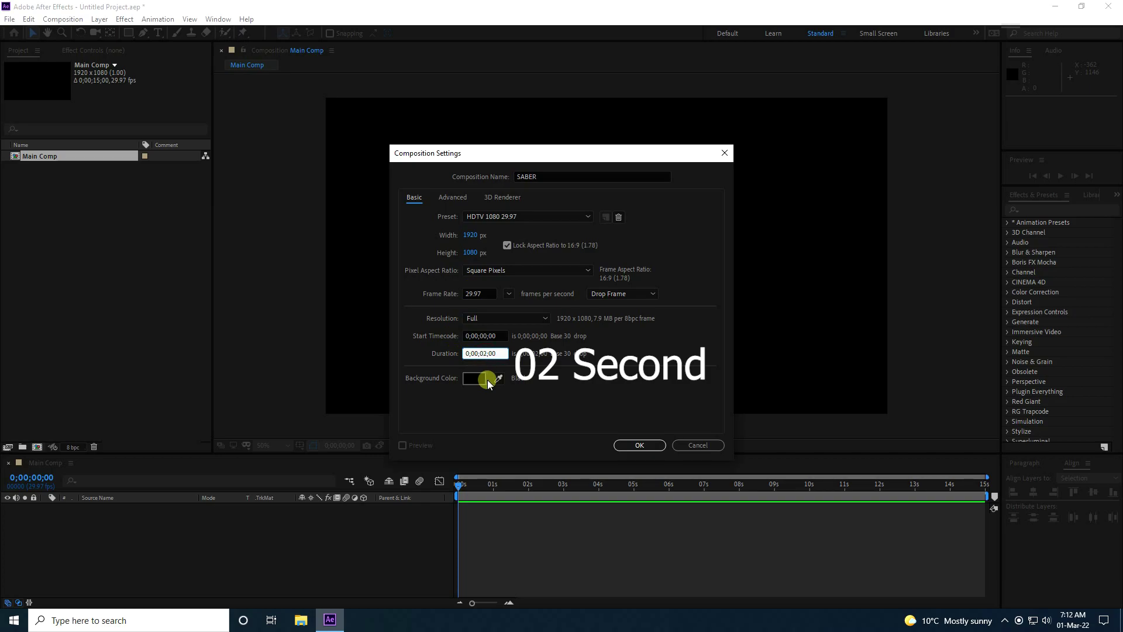
pyautogui.click(639, 445)
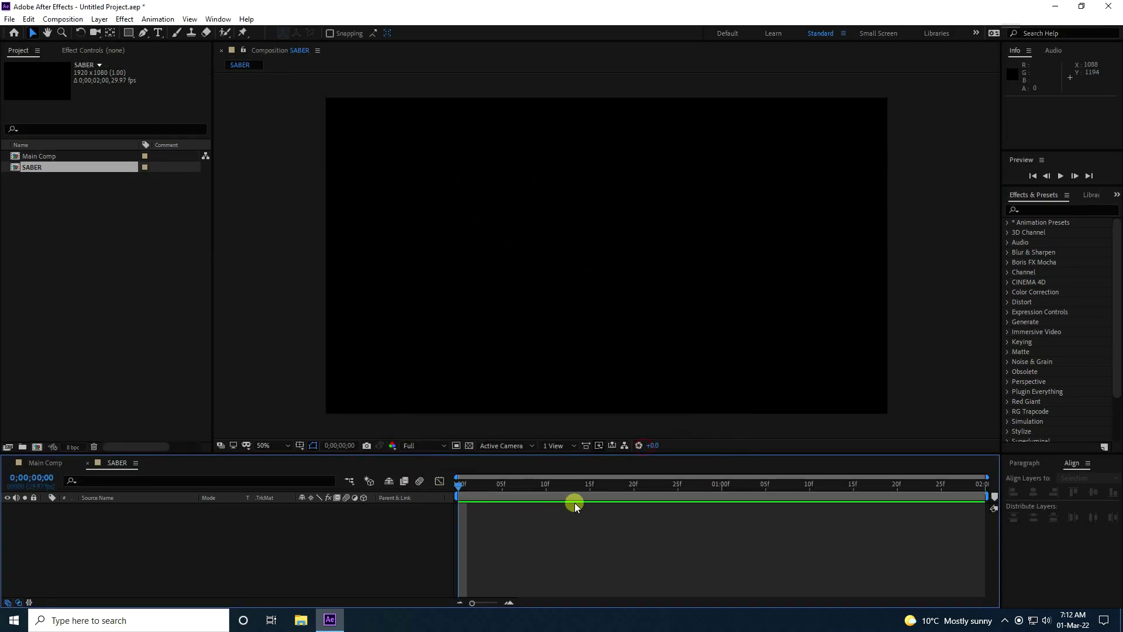
# - Add a black 1920 x 1080 solid layer named LINES to the SABER composition
pyautogui.rightClick(150, 545)
pyautogui.moveTo(177, 419)
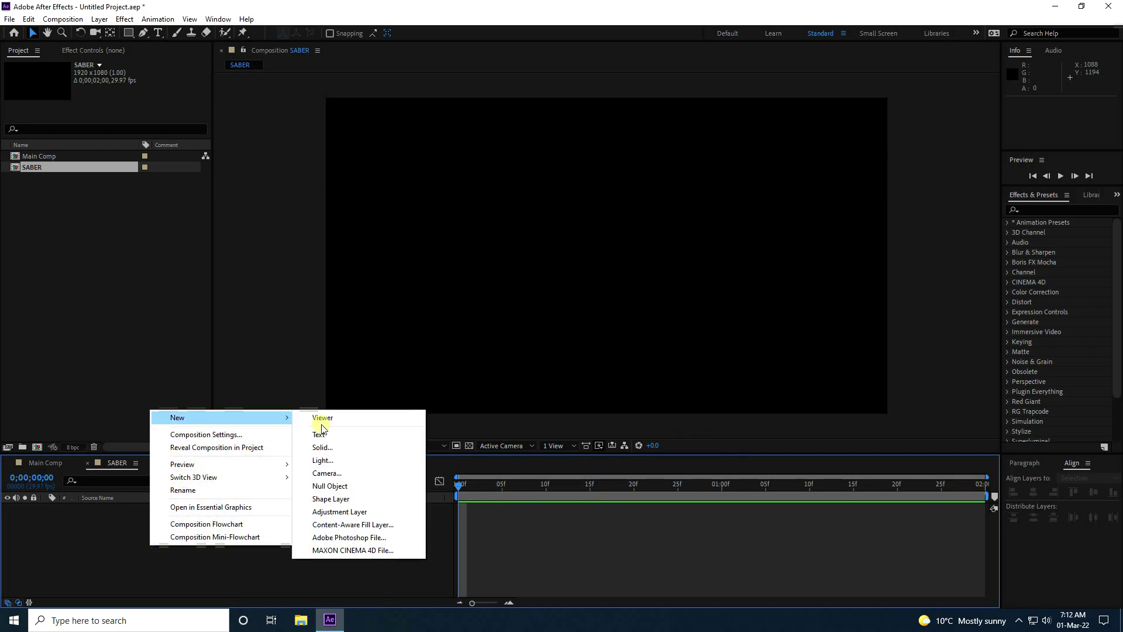
pyautogui.click(328, 452)
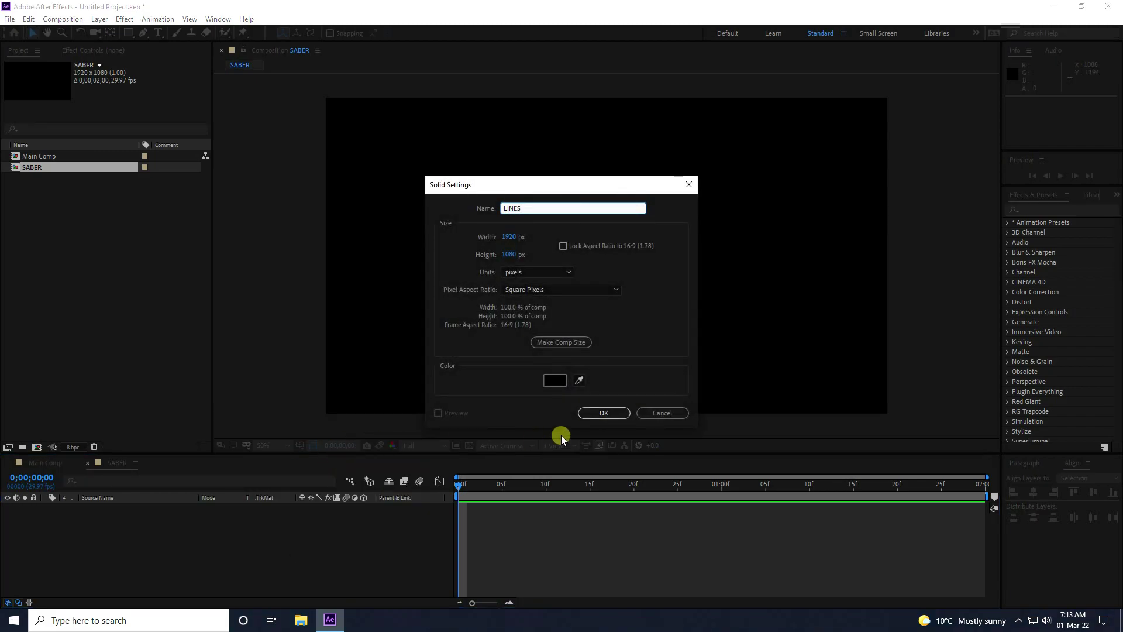
pyautogui.click(606, 413)
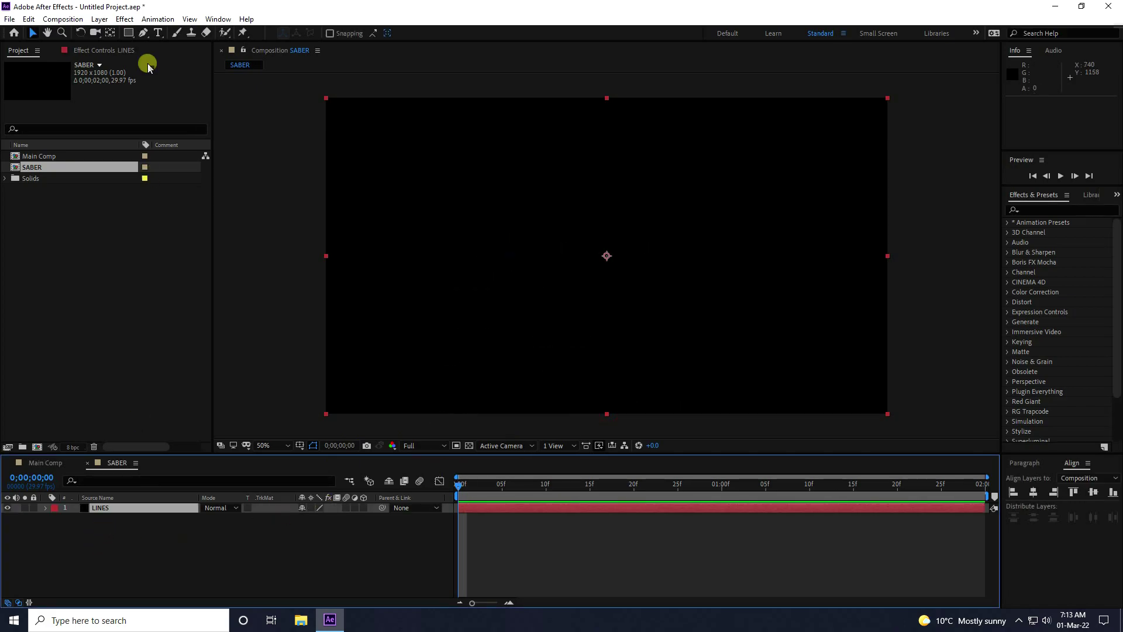
# - Apply the Video Copilot Saber effect to the LINES layer
pyautogui.click(126, 19)
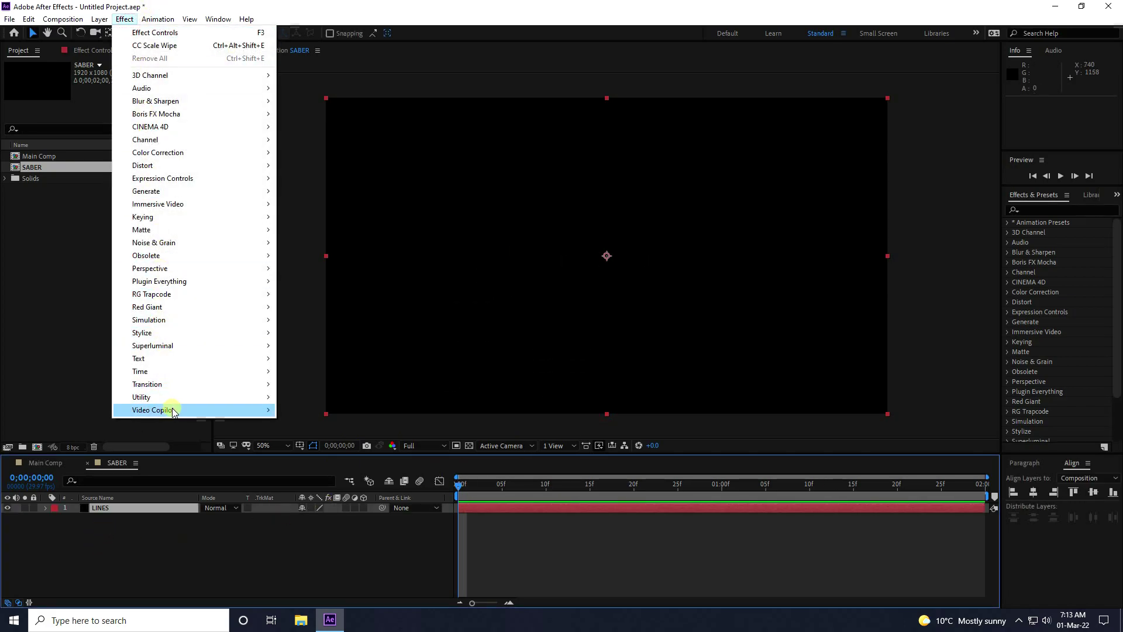
pyautogui.moveTo(178, 414)
pyautogui.click(302, 435)
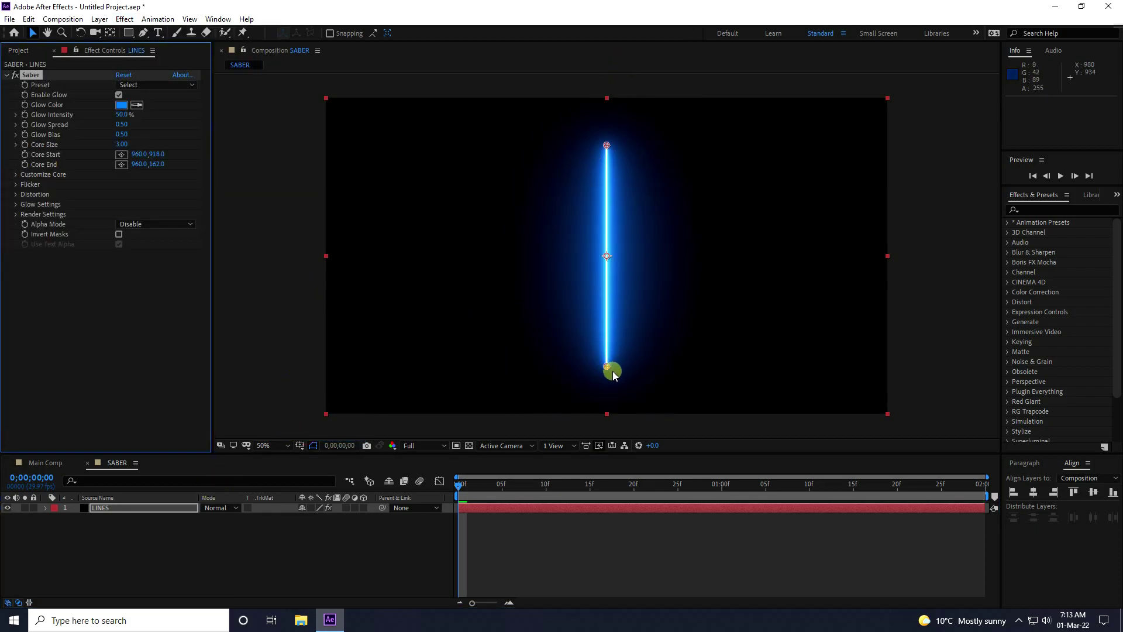
# - Move the Saber core start to about 68, 1034 and core end to about 960, 48, and set End Size to 30%
pyautogui.moveTo(607, 368); pyautogui.dragTo(346, 402)
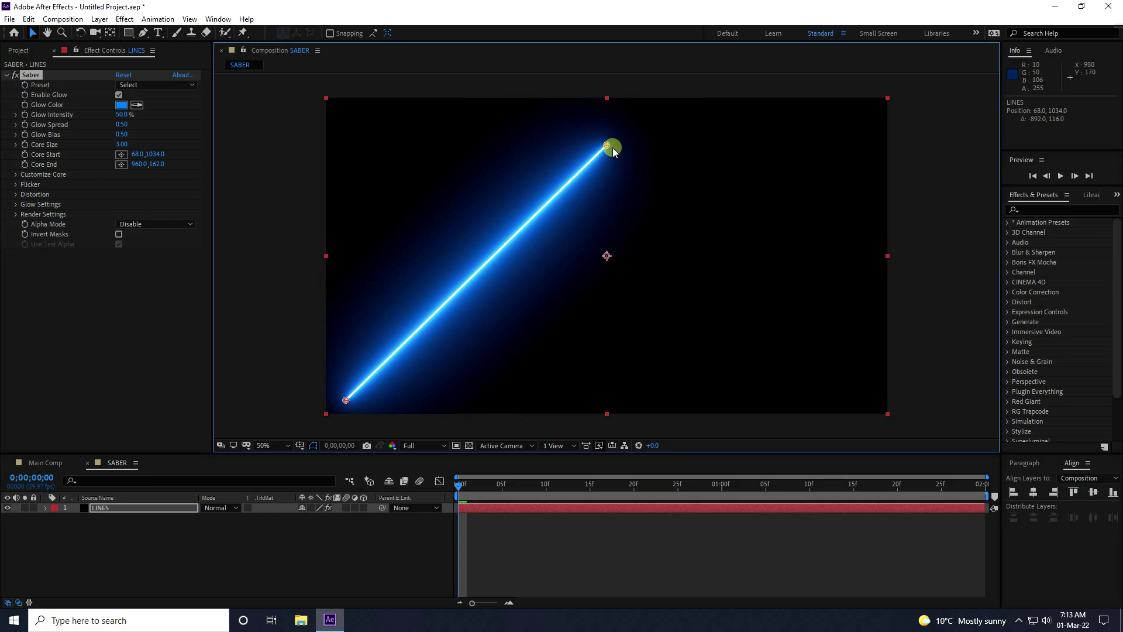
pyautogui.moveTo(607, 148); pyautogui.dragTo(607, 112)
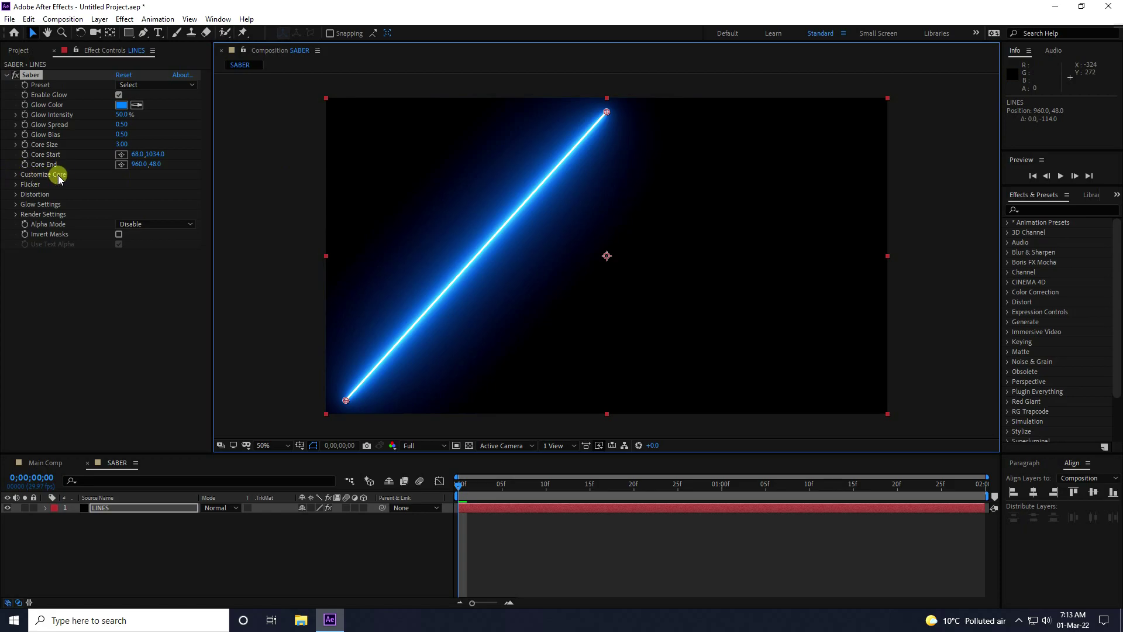
pyautogui.click(22, 177)
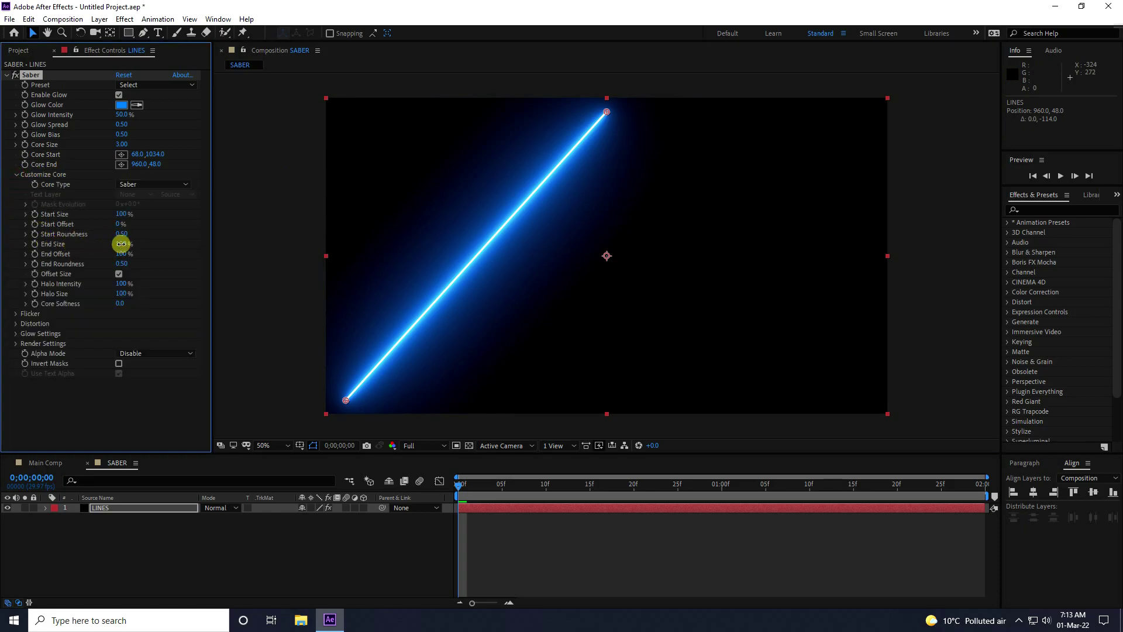
pyautogui.press('Return')
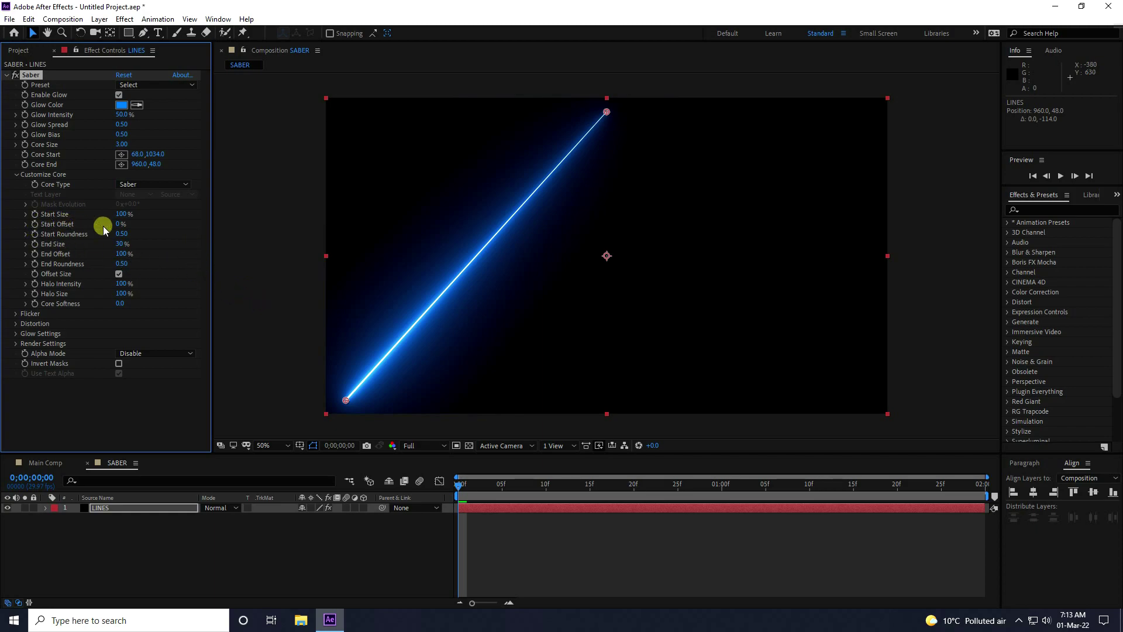
# - Keyframe the Saber's Start Offset from 100% at 0;00;00;00 to 0% at 0;00;01;00
pyautogui.moveTo(171, 226); pyautogui.dragTo(282, 230)
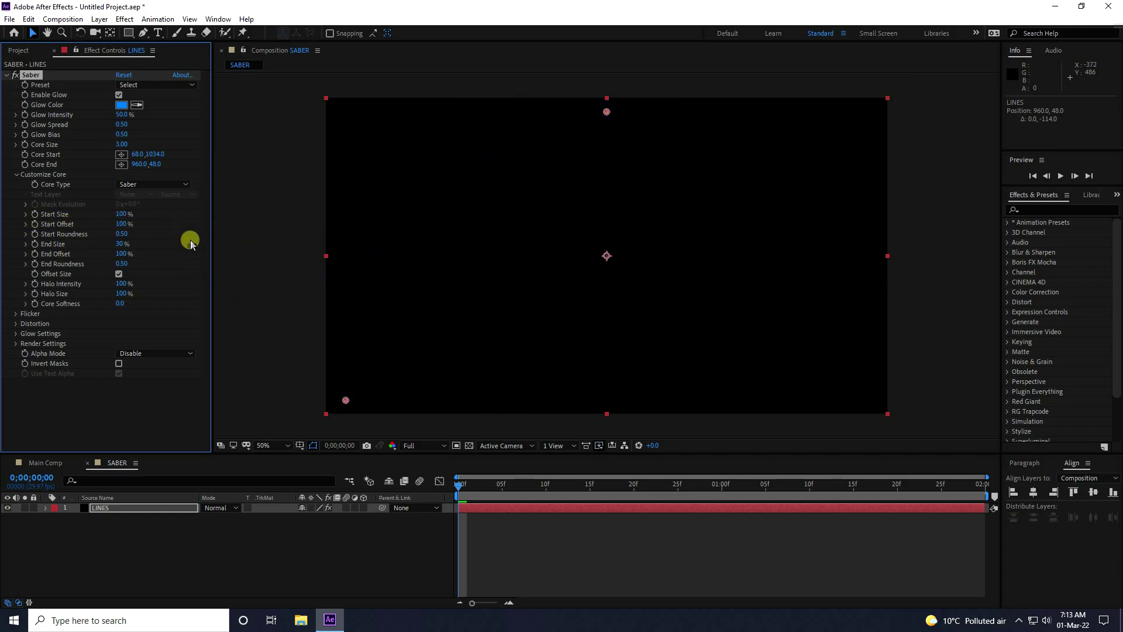
pyautogui.click(36, 224)
pyautogui.moveTo(466, 489); pyautogui.dragTo(721, 520)
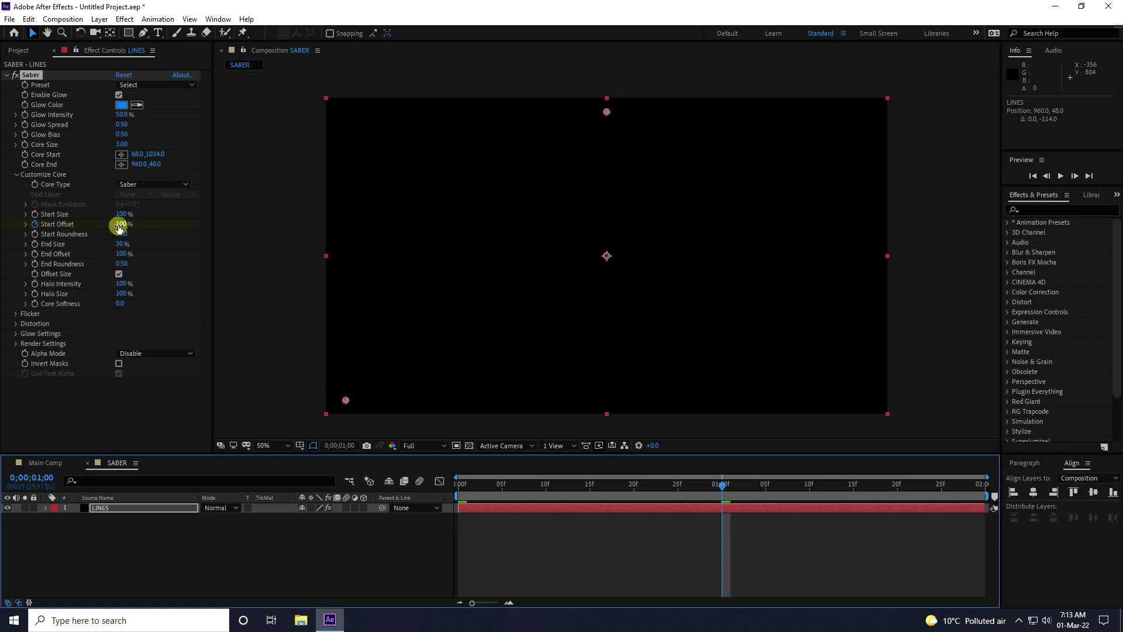
pyautogui.moveTo(122, 228); pyautogui.dragTo(12, 228)
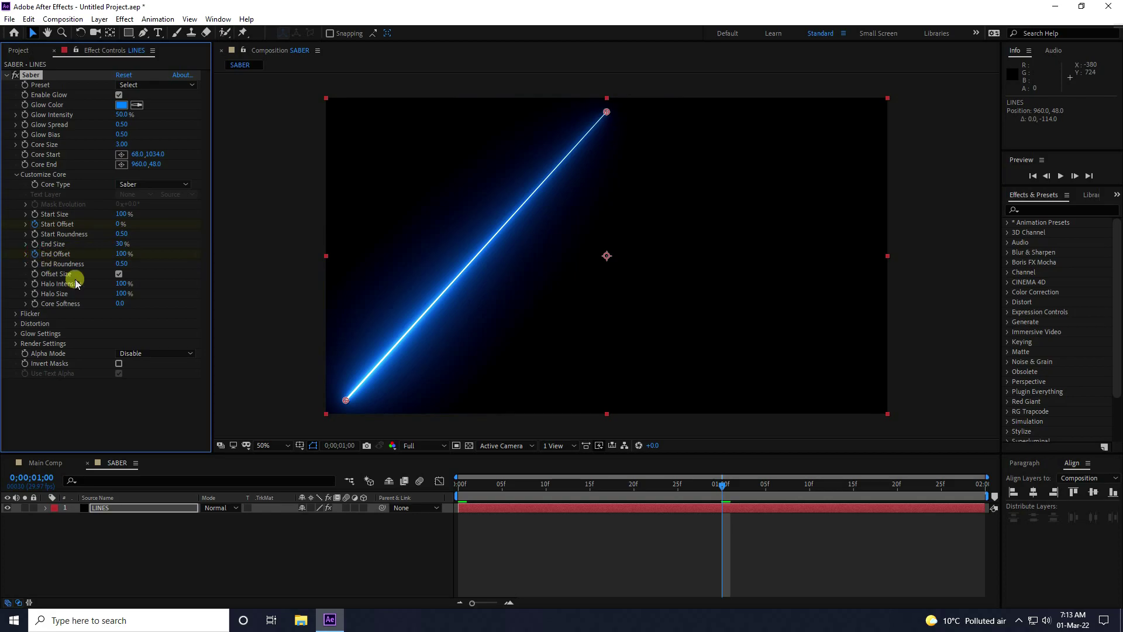
# - Keyframe the Saber's End Offset from 100% at 0;00;01;00 to 0% at the last frame, 0;00;01;29
pyautogui.click(722, 486)
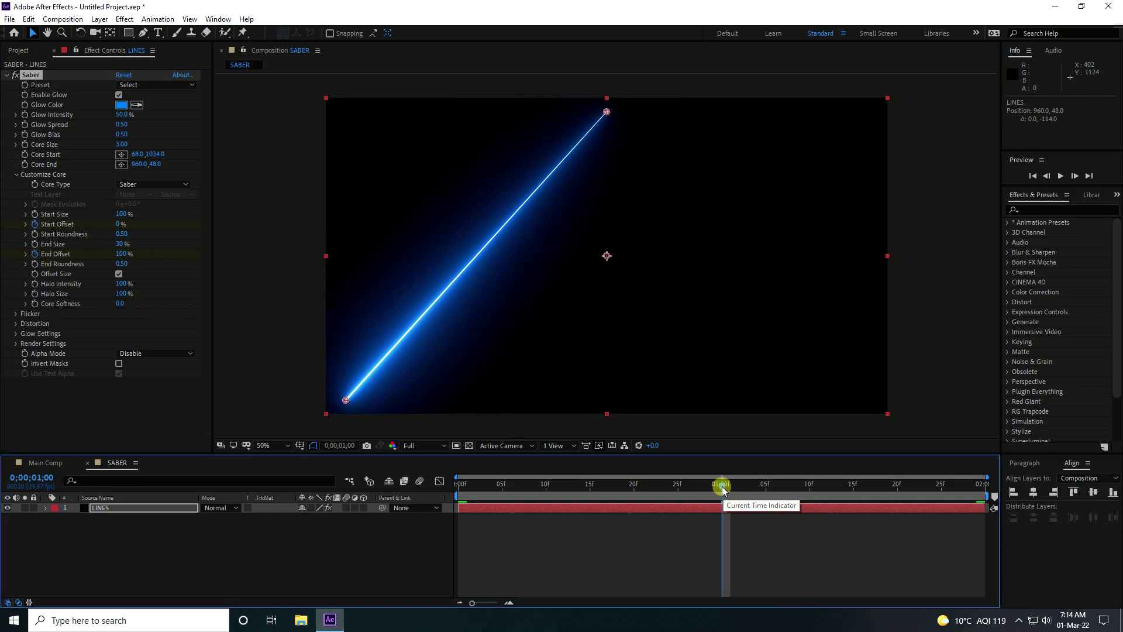
pyautogui.press('End')
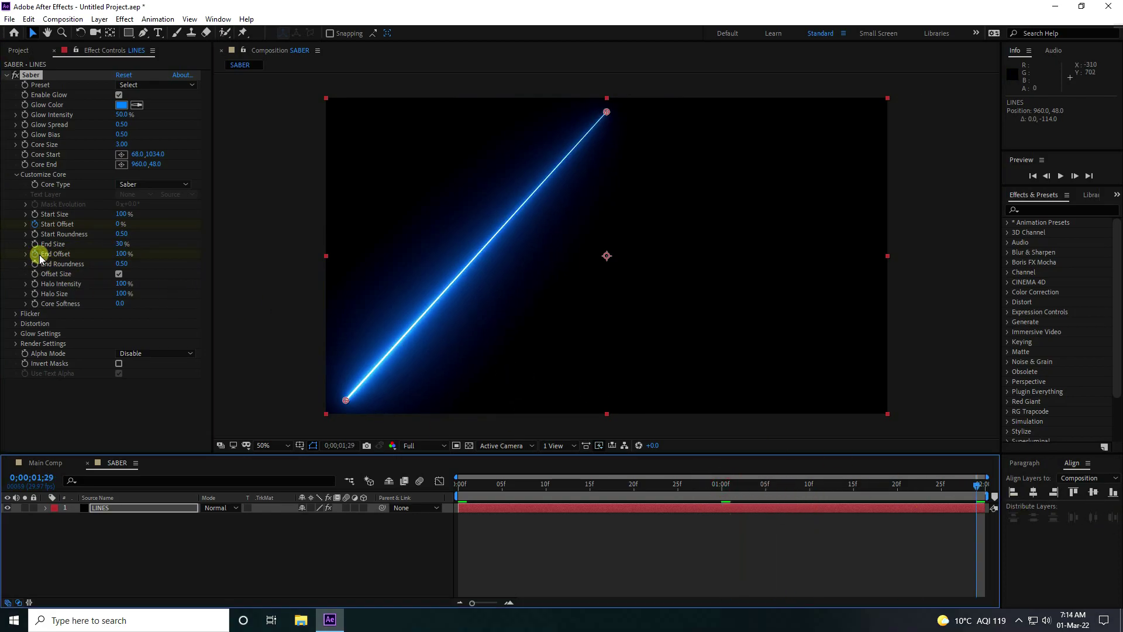
pyautogui.moveTo(124, 254); pyautogui.dragTo(6, 256)
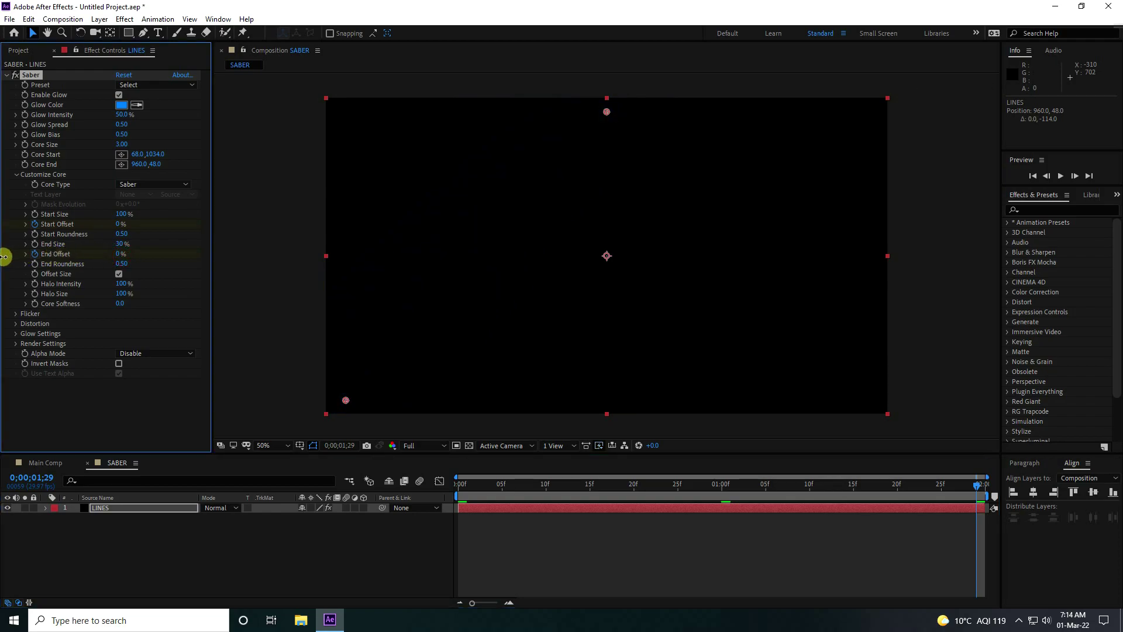
# - Play the SABER composition from the first frame to check the line's offset animation
pyautogui.click(465, 484)
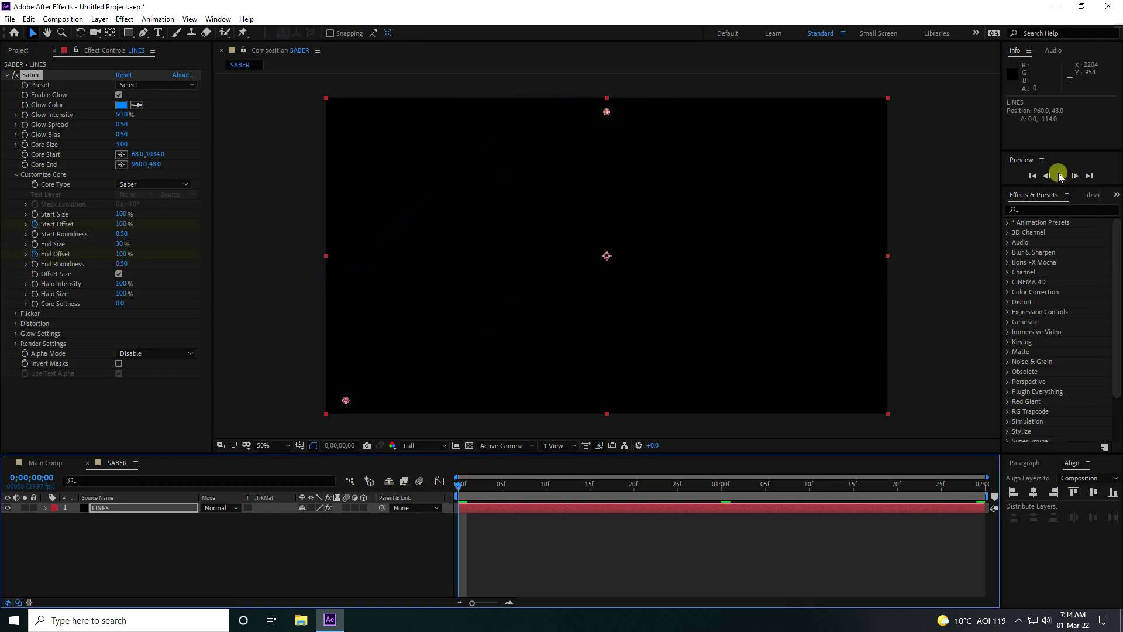
pyautogui.click(1060, 175)
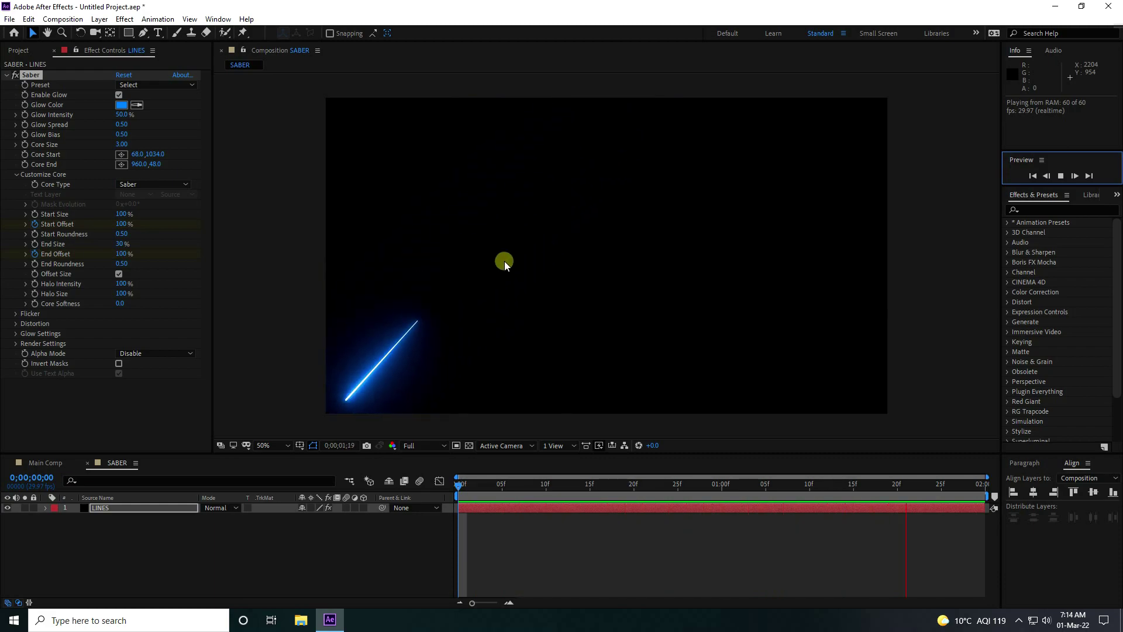
pyautogui.click(451, 224)
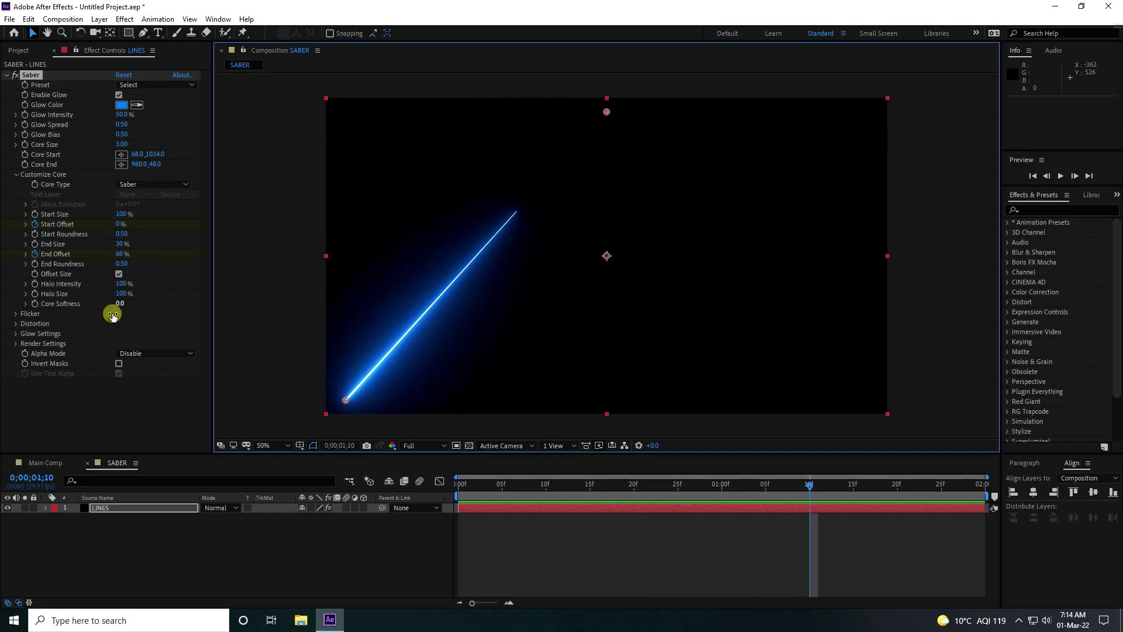
# - Set the Composite Settings in the Saber's render settings to Transparent
pyautogui.click(16, 344)
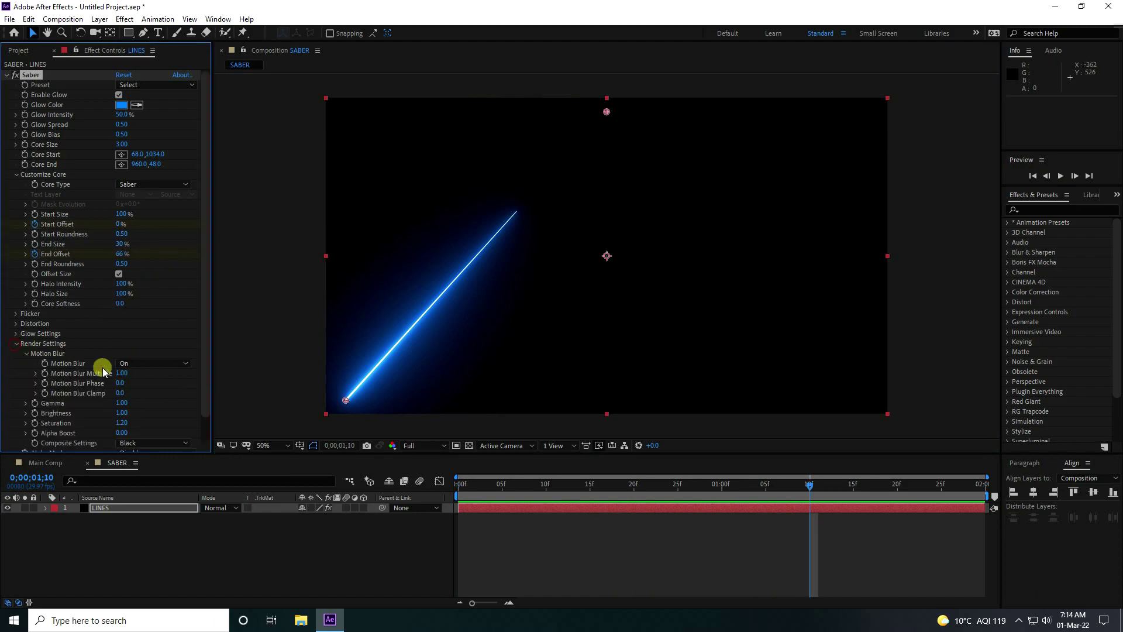
pyautogui.scroll(-1, 195, 416)
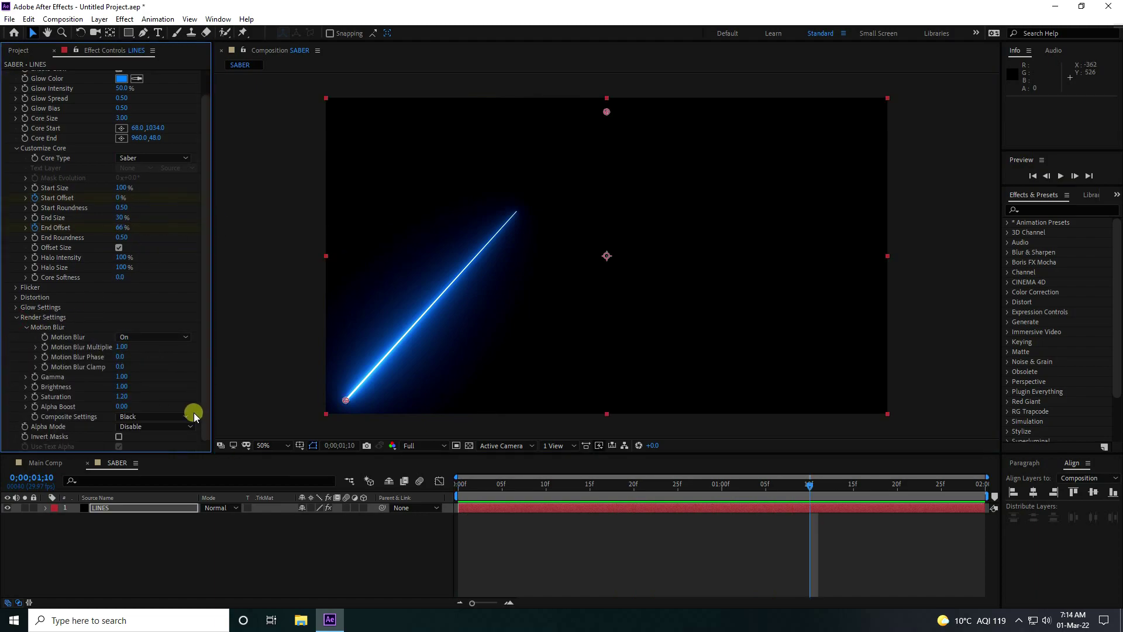
pyautogui.click(158, 416)
pyautogui.click(154, 431)
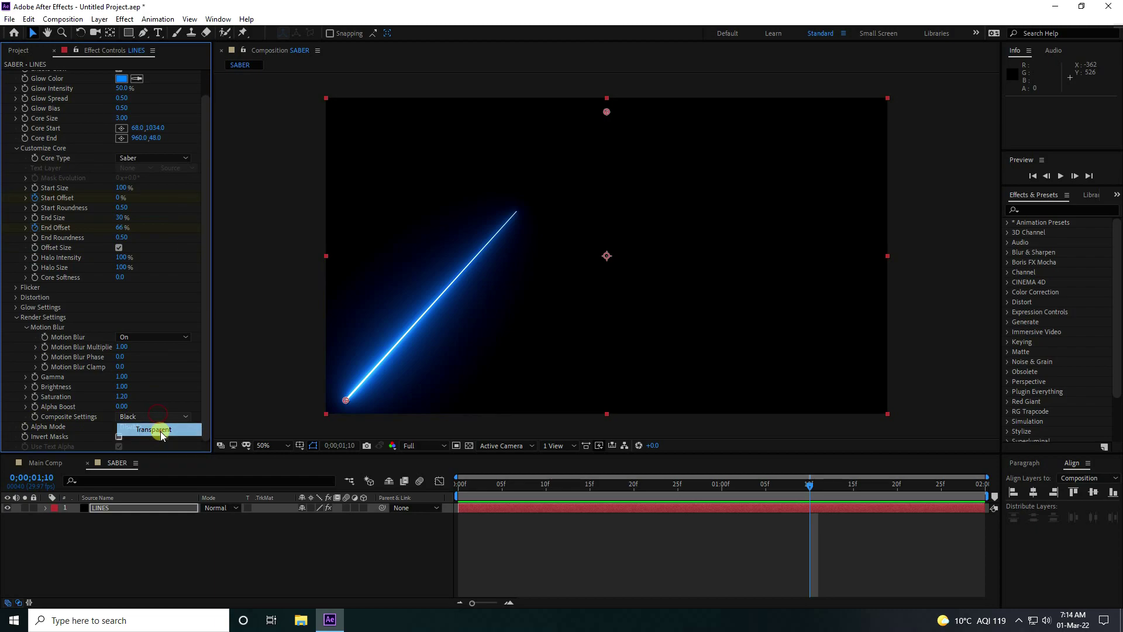
pyautogui.click(16, 317)
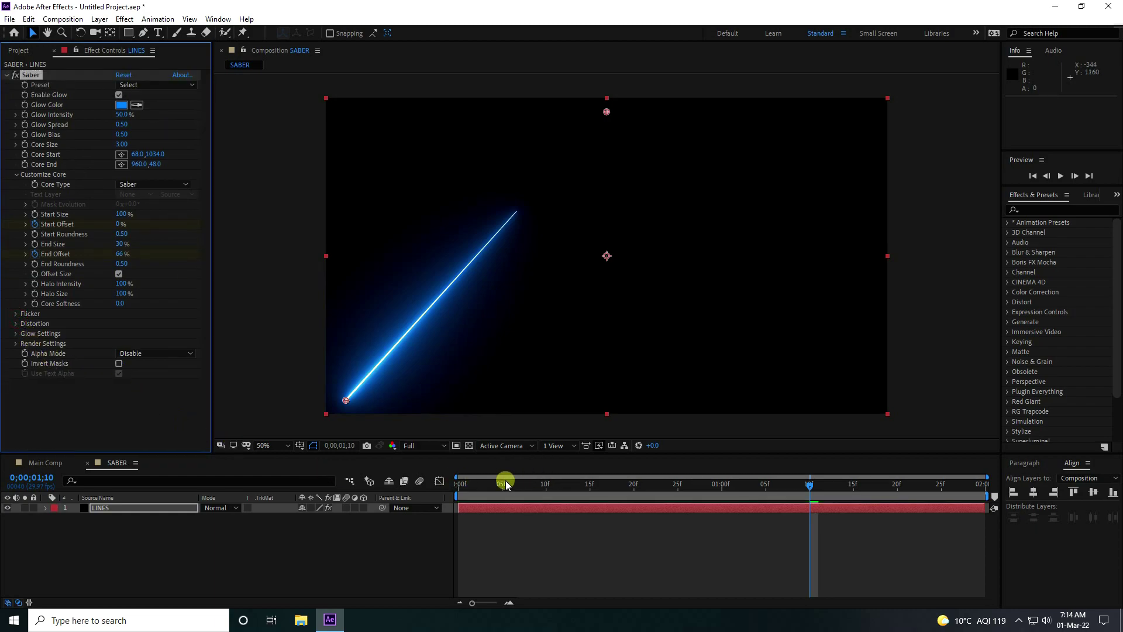
# - Preview the transparent saber line briefly from the start of the composition
pyautogui.click(462, 484)
pyautogui.press('space')
pyautogui.press('space')
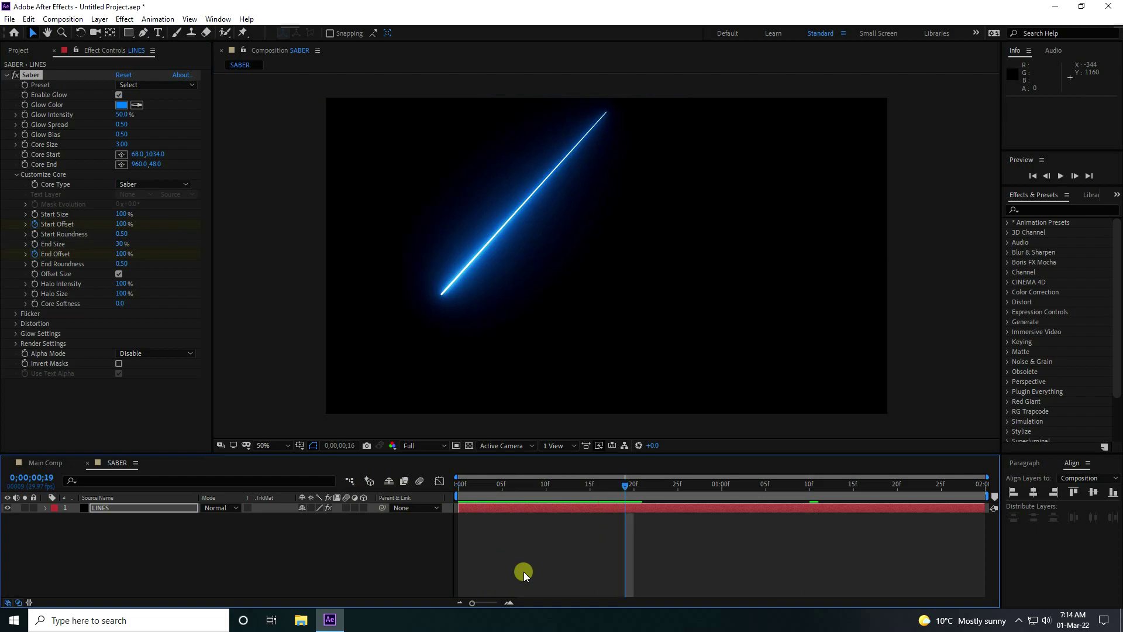
# - Duplicate the LINES layer and, at 0;00;01;00, move the copy's Saber core start to about 1872, 1034
pyautogui.click(114, 508)
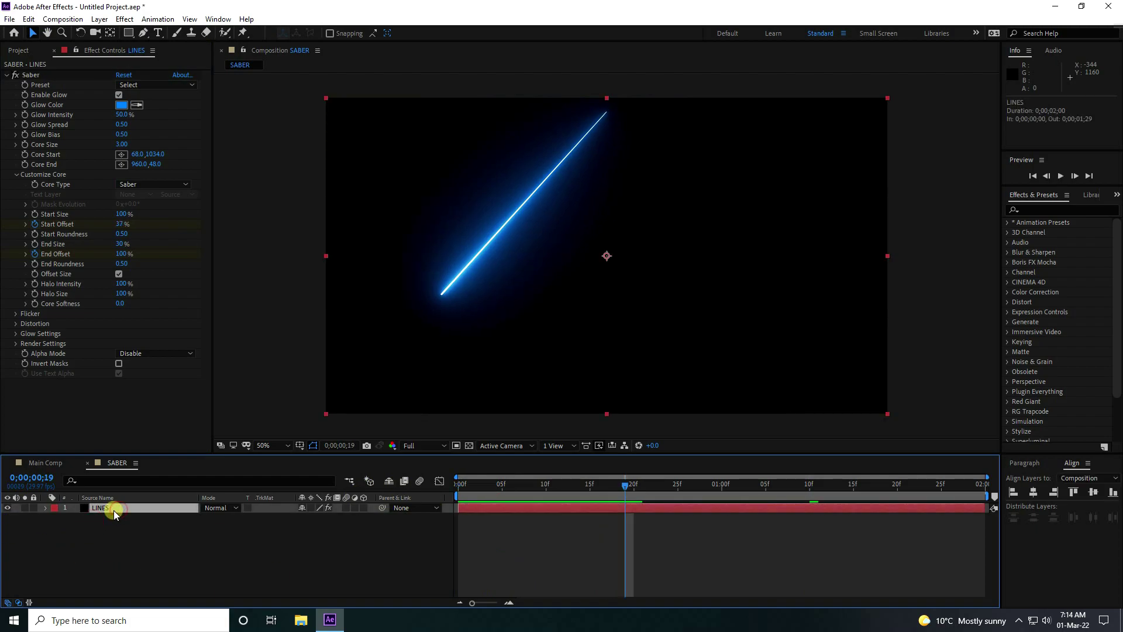
pyautogui.hotkey('ctrl', 'd')
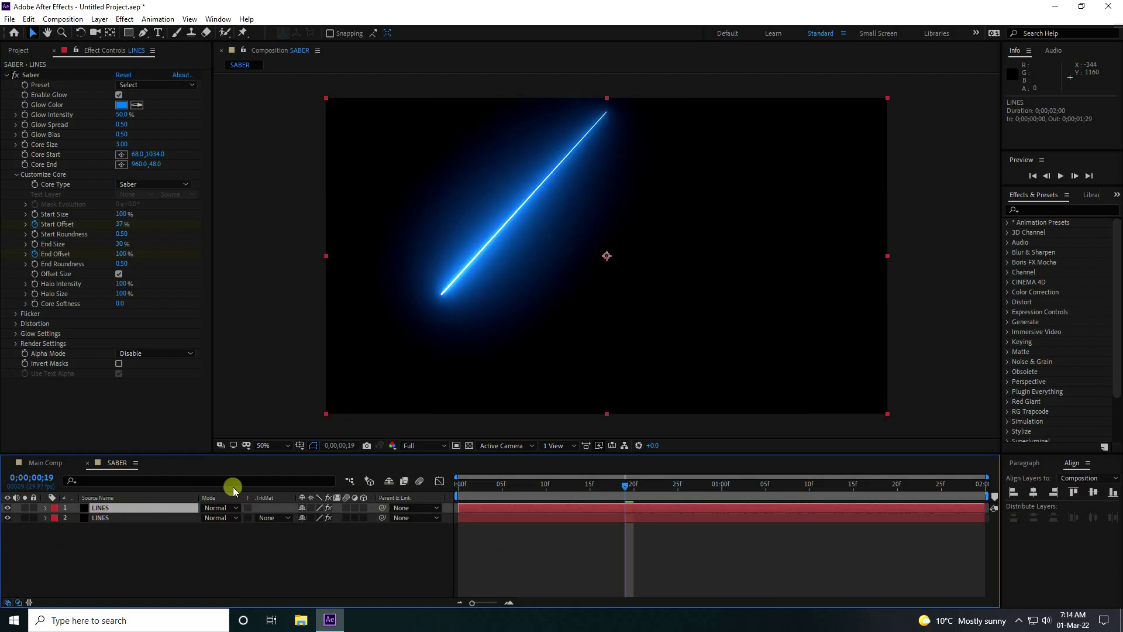
pyautogui.click(35, 77)
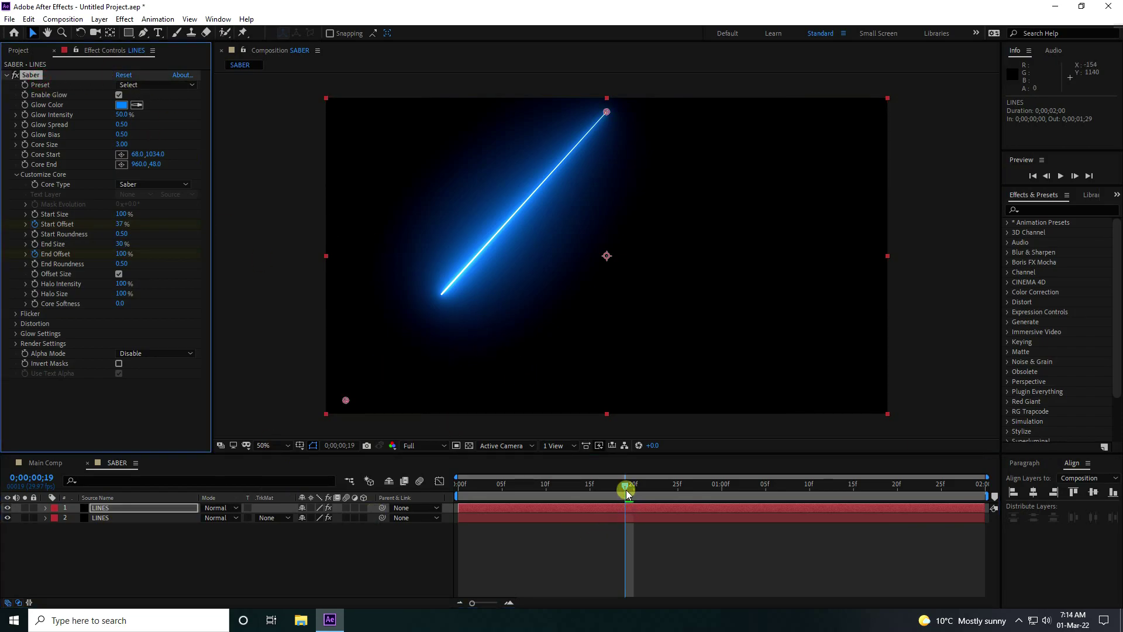
pyautogui.moveTo(626, 494); pyautogui.dragTo(724, 494)
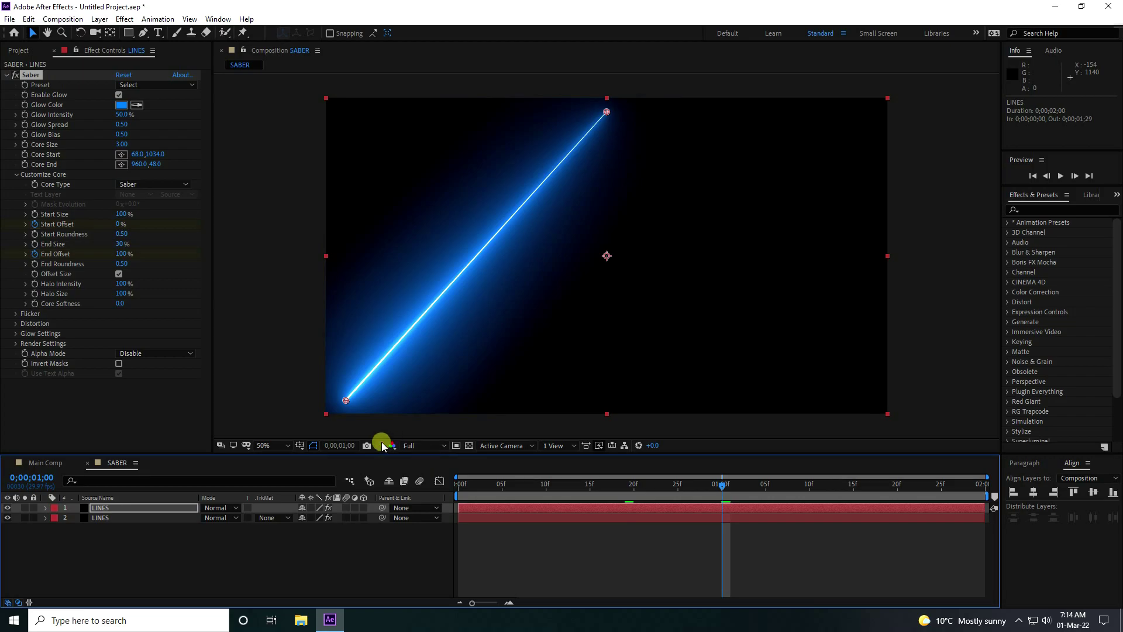
pyautogui.moveTo(346, 401); pyautogui.dragTo(875, 410)
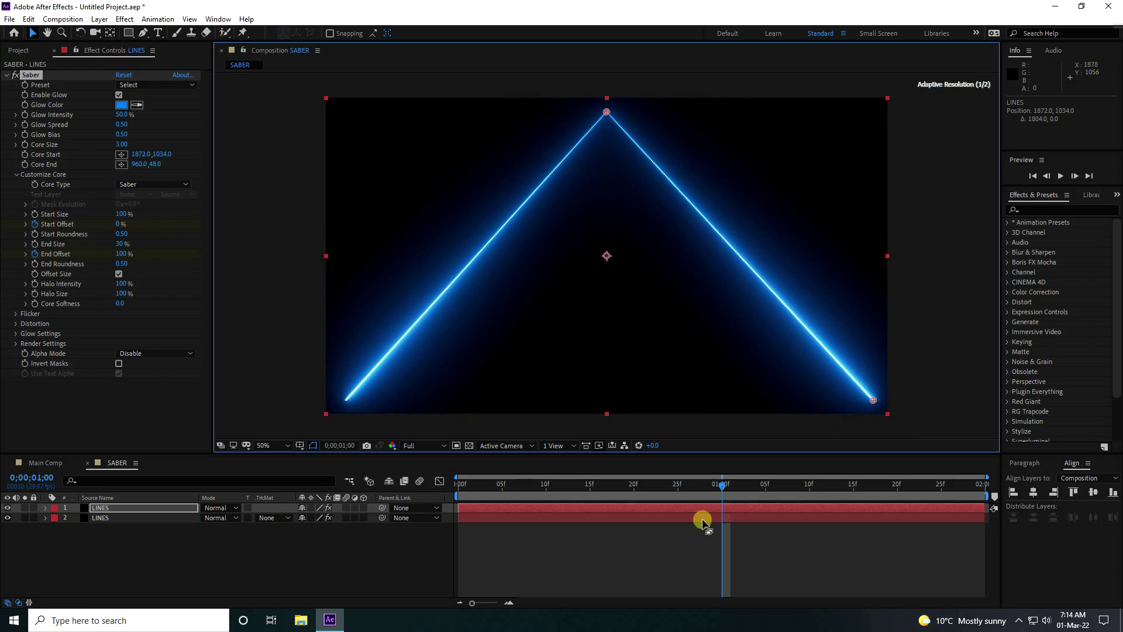
# - Preview the two mirrored saber lines from the first frame of the SABER composition
pyautogui.click(592, 576)
pyautogui.press('Home')
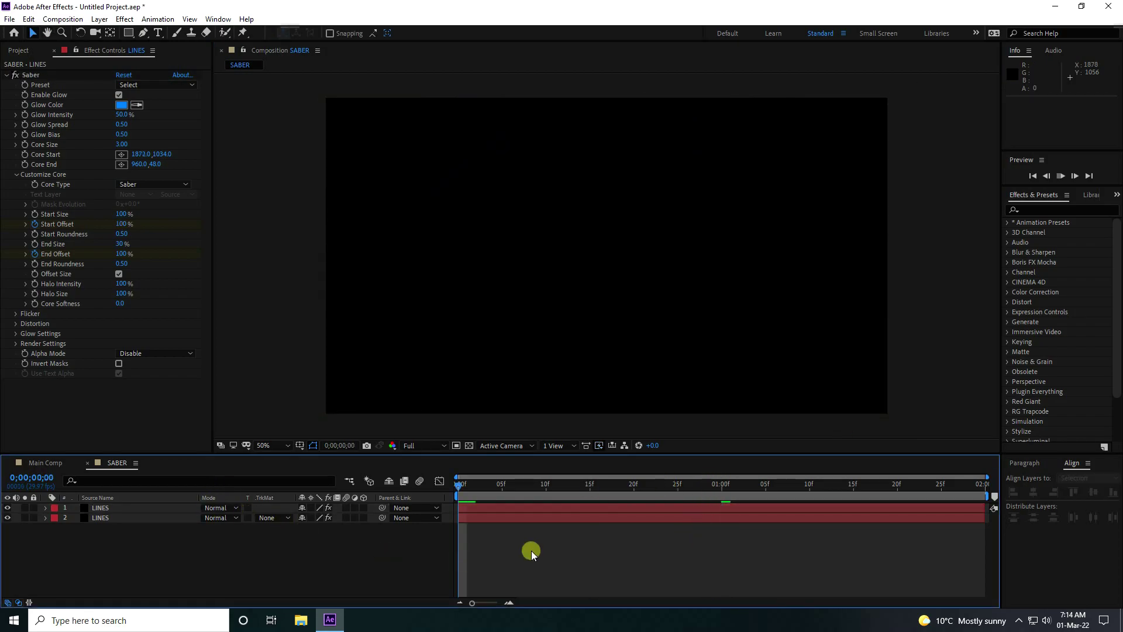
pyautogui.press('space')
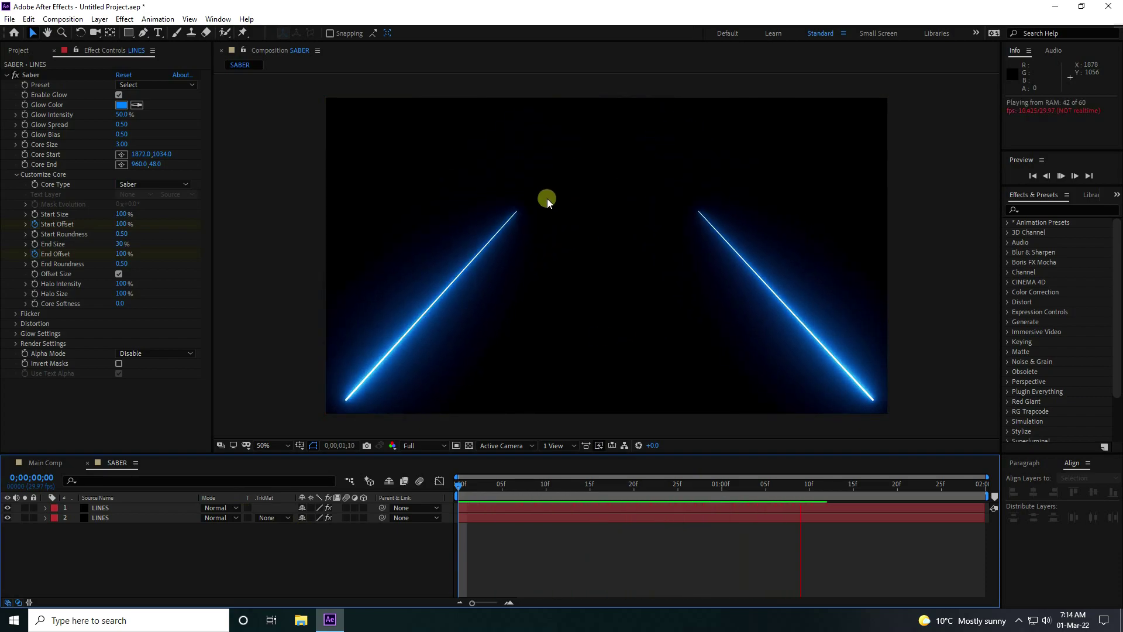
pyautogui.press('space')
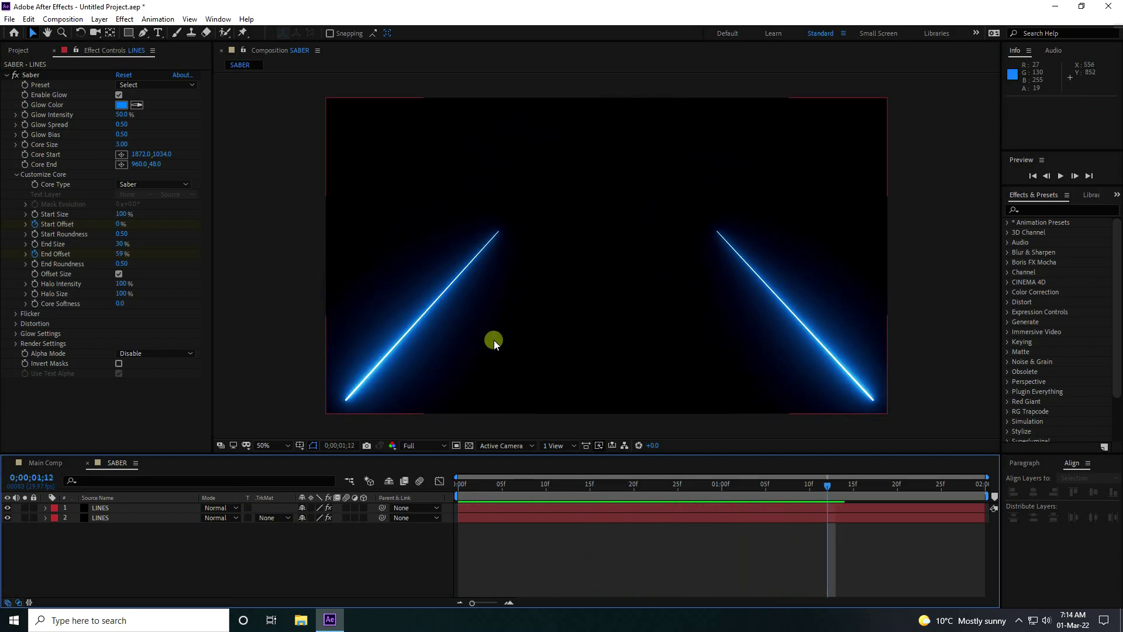
# - Apply the Neon preset to the Saber effect on both LINES layers
pyautogui.click(100, 508)
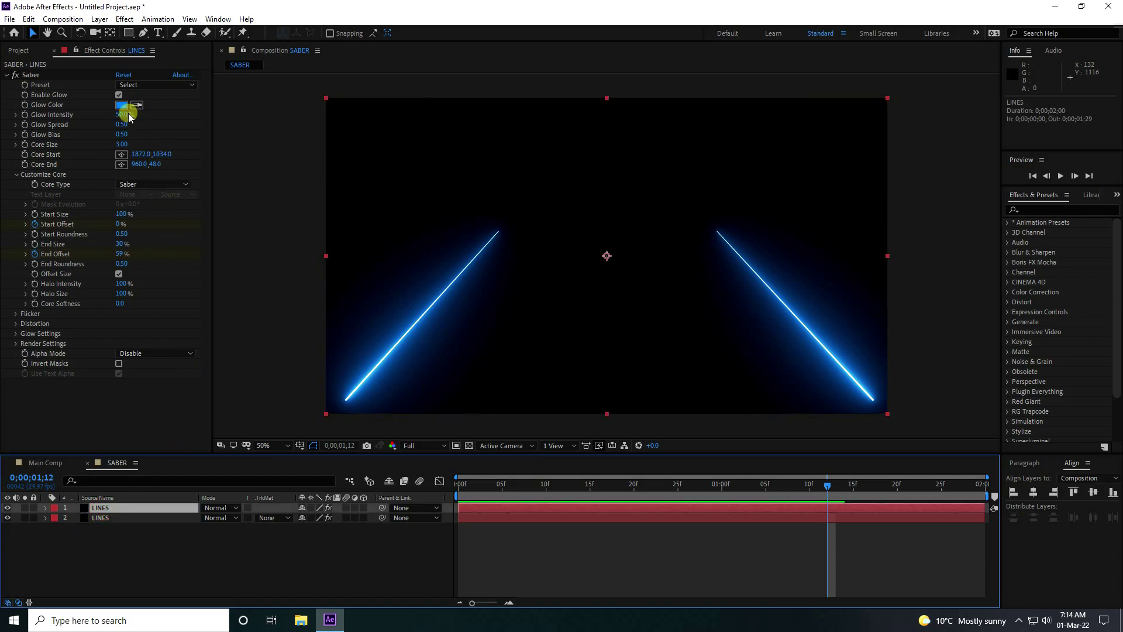
pyautogui.click(142, 87)
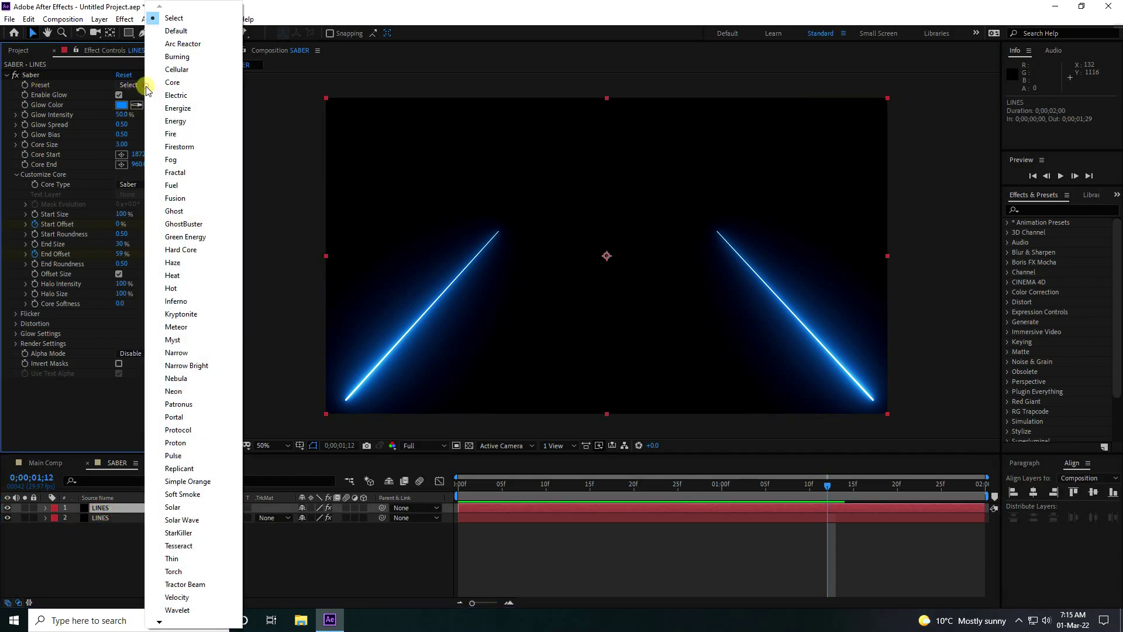
pyautogui.click(186, 393)
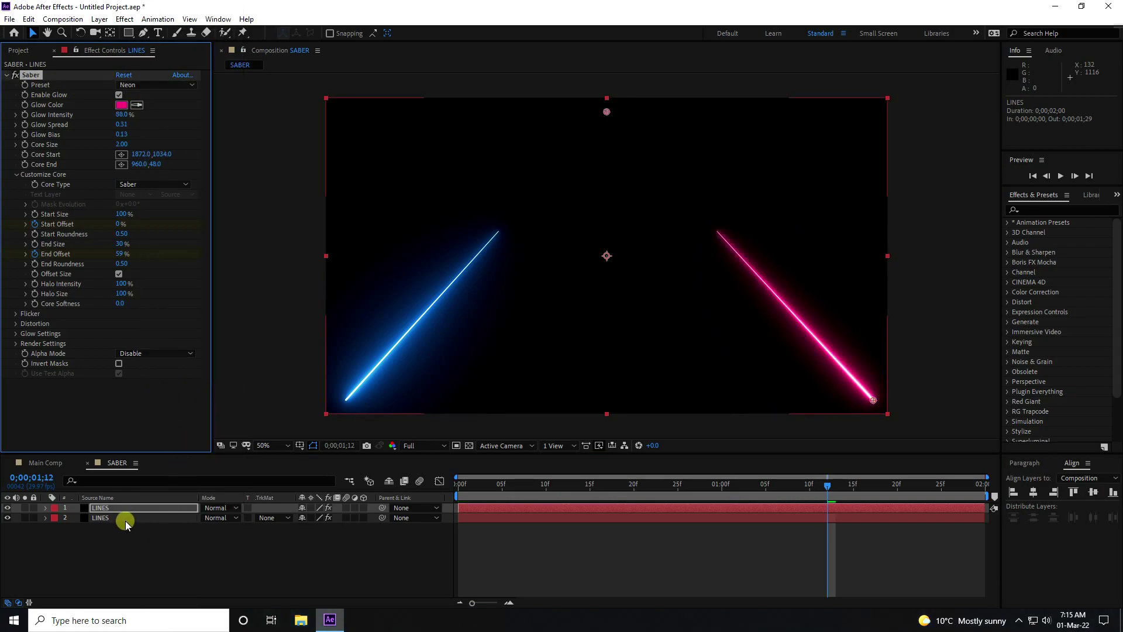
pyautogui.click(124, 519)
pyautogui.click(142, 84)
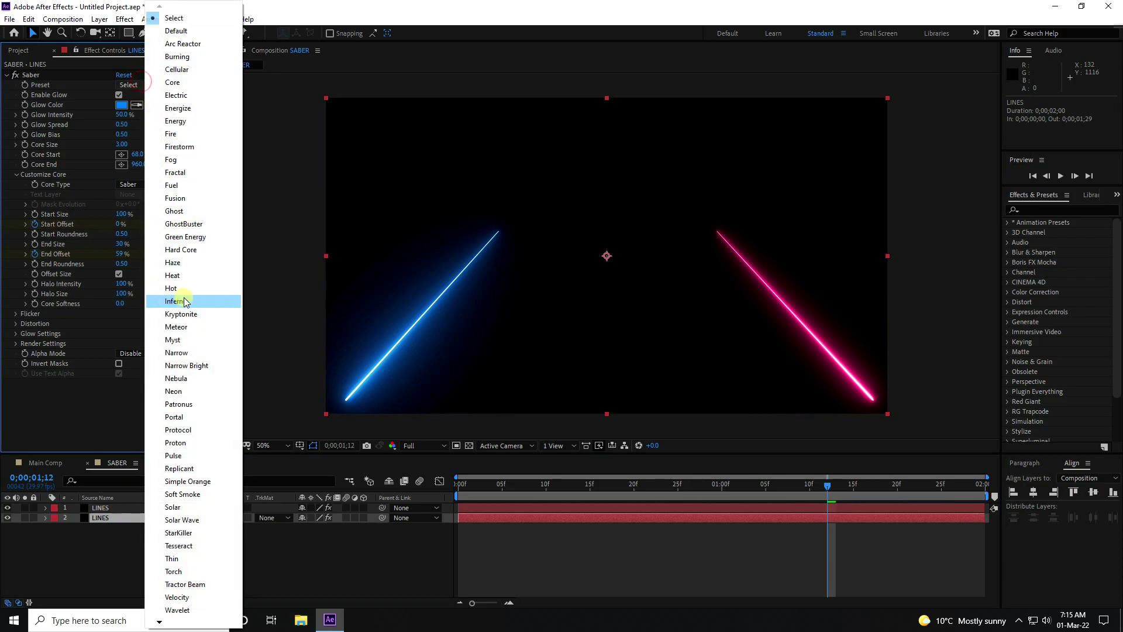
pyautogui.click(186, 391)
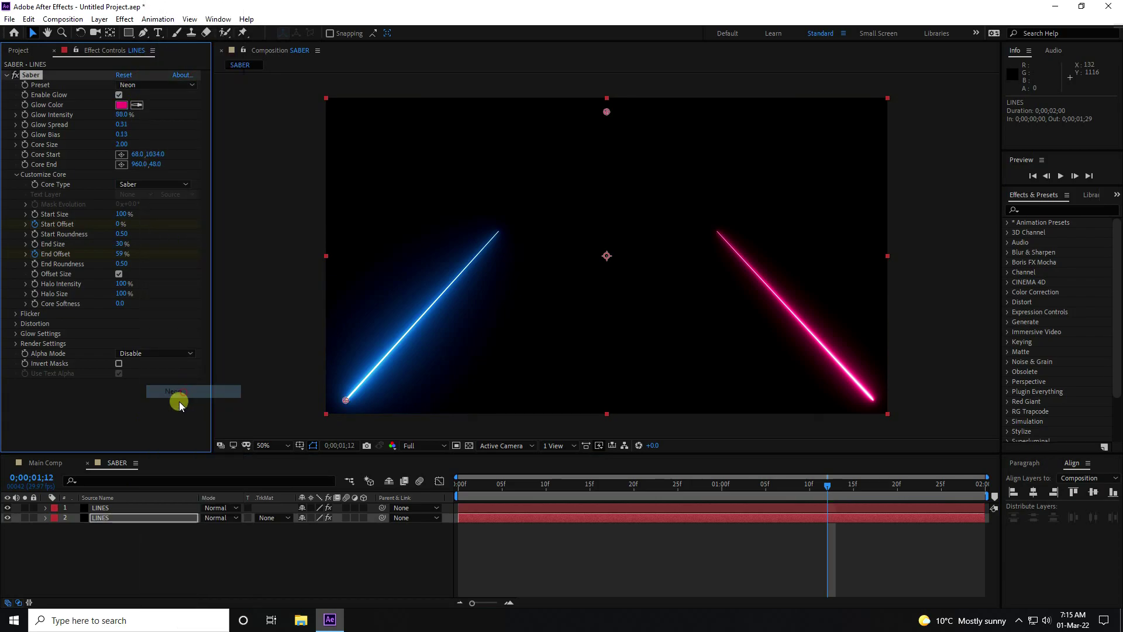
# - Set the Saber glow color of the lower LINES layer to hue 200
pyautogui.click(120, 105)
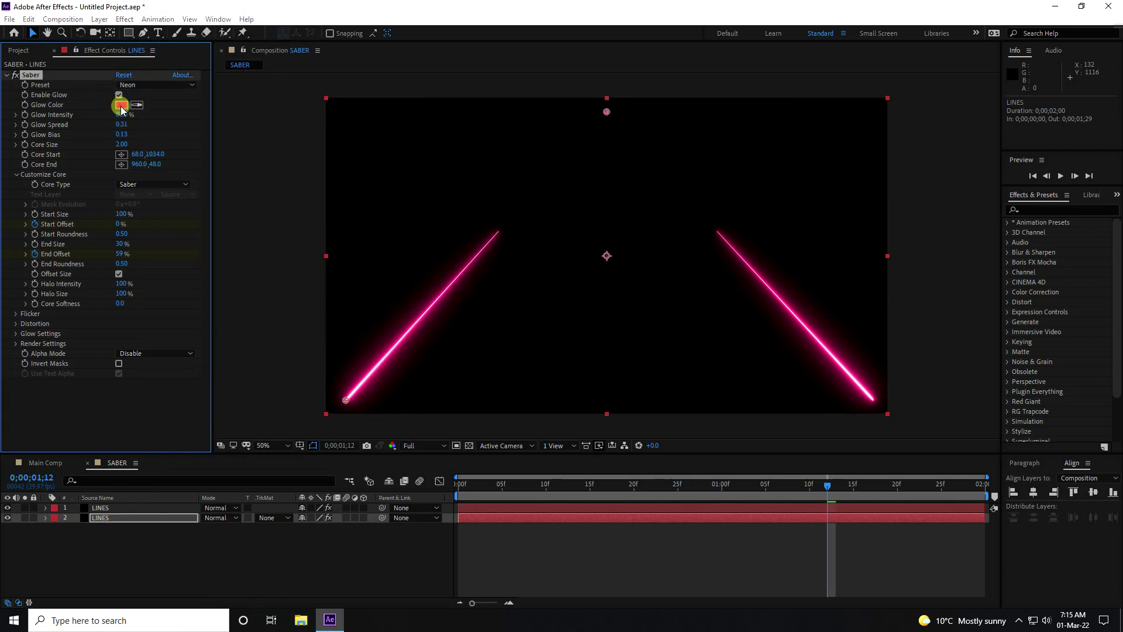
pyautogui.click(392, 409)
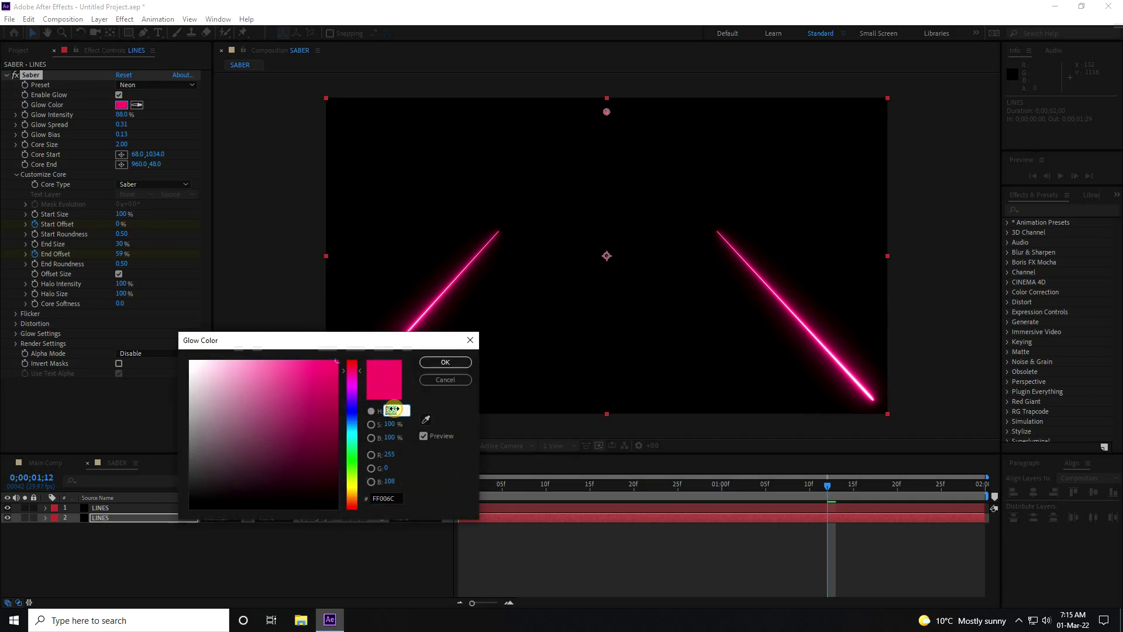
pyautogui.write('200')
pyautogui.click(446, 362)
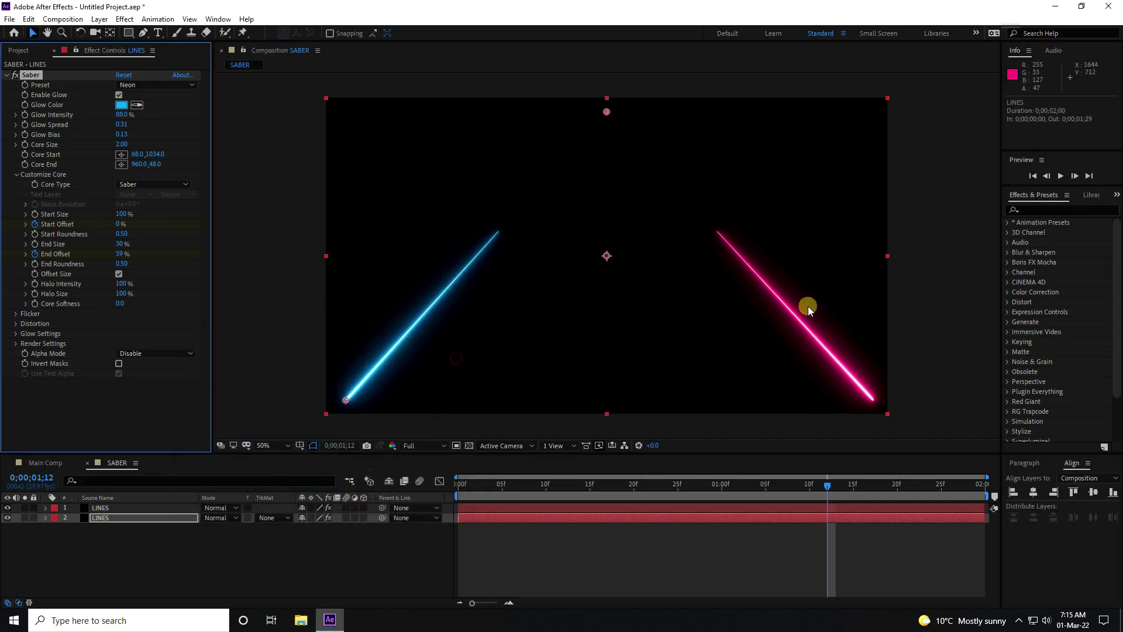
# - Play the SABER composition from the start to check the differently colored neon lines
pyautogui.press('Home')
pyautogui.press('space')
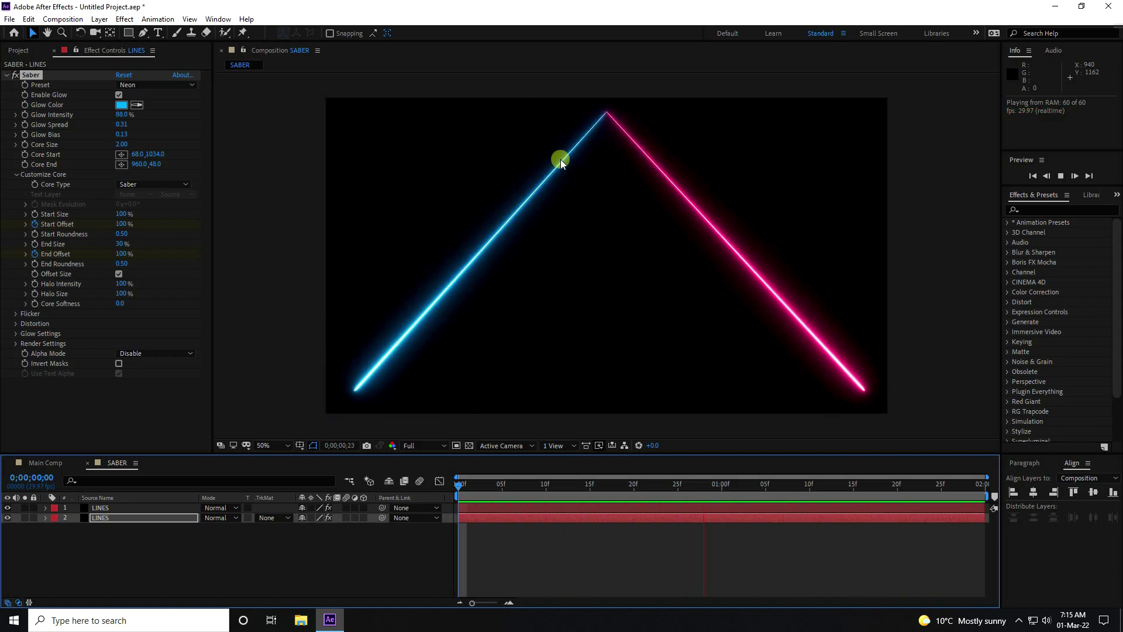
pyautogui.press('space')
# - Pre-compose both LINES layers into a new composition named ANIMATION LINES, moving all attributes into it
pyautogui.moveTo(91, 547); pyautogui.dragTo(166, 468)
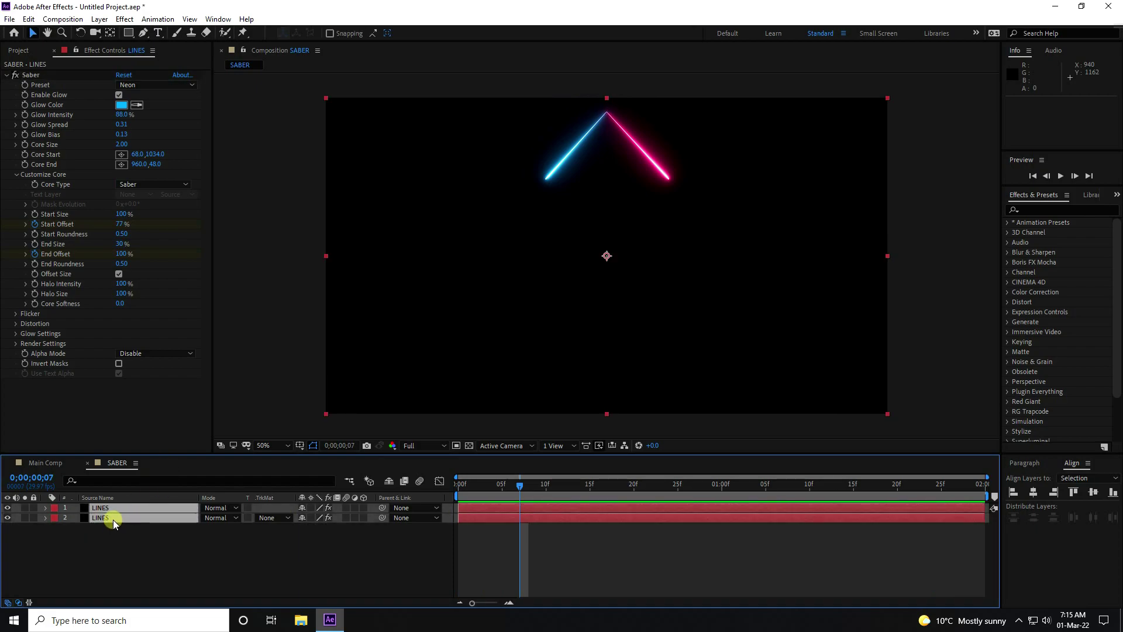
pyautogui.rightClick(113, 517)
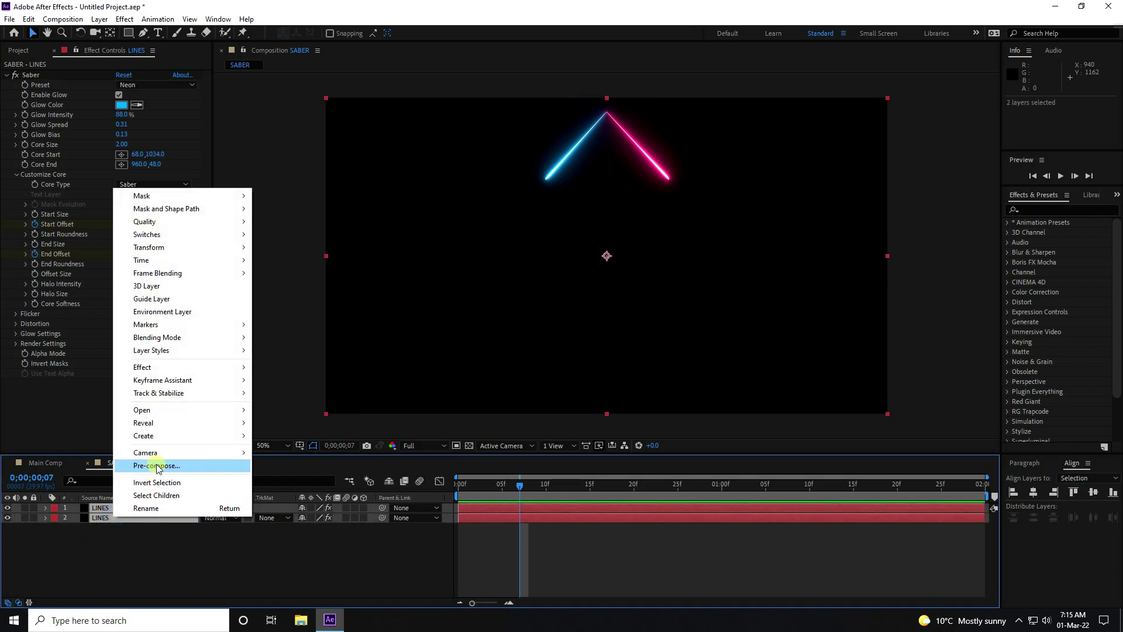
pyautogui.click(156, 466)
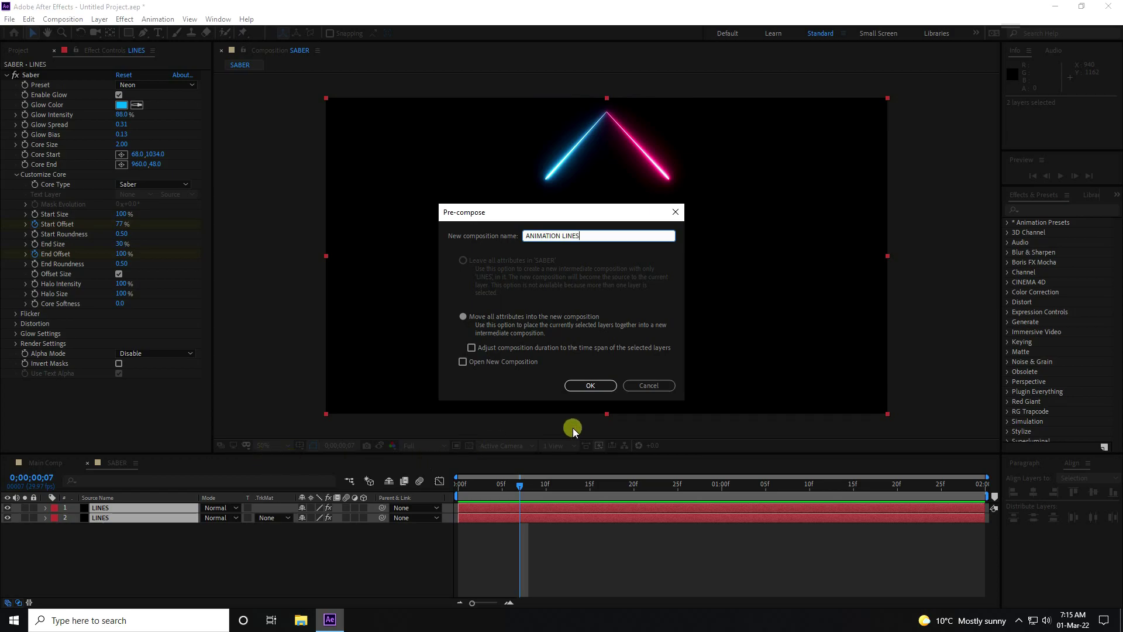
pyautogui.click(580, 387)
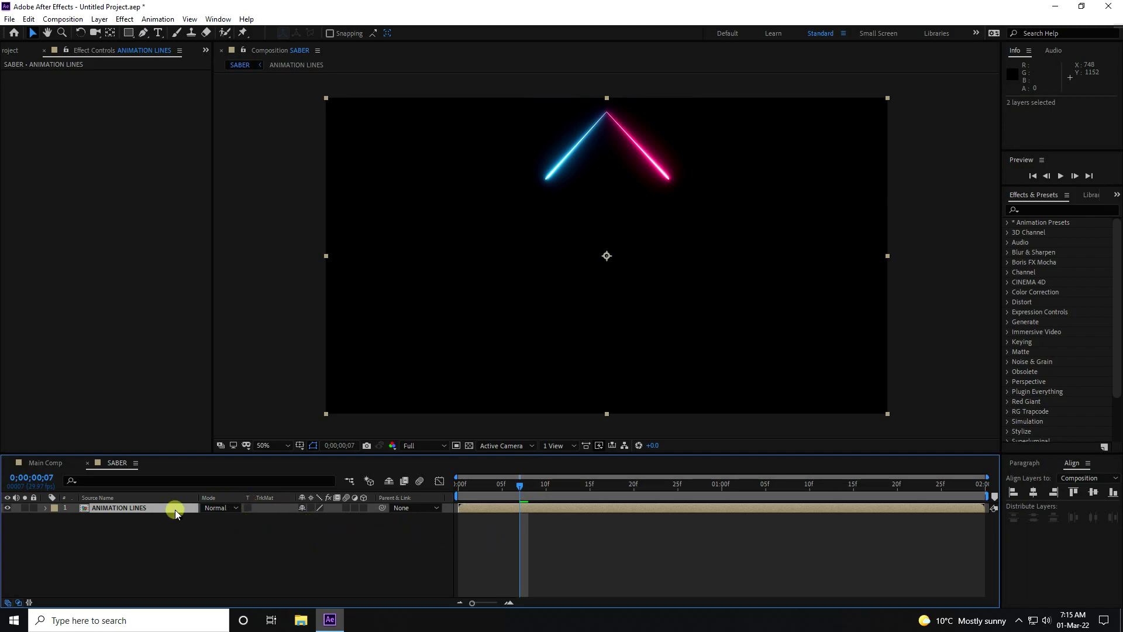
# - Add the ANIMATION LINES composition as a layer in Main Comp, starting at the first frame
pyautogui.click(46, 463)
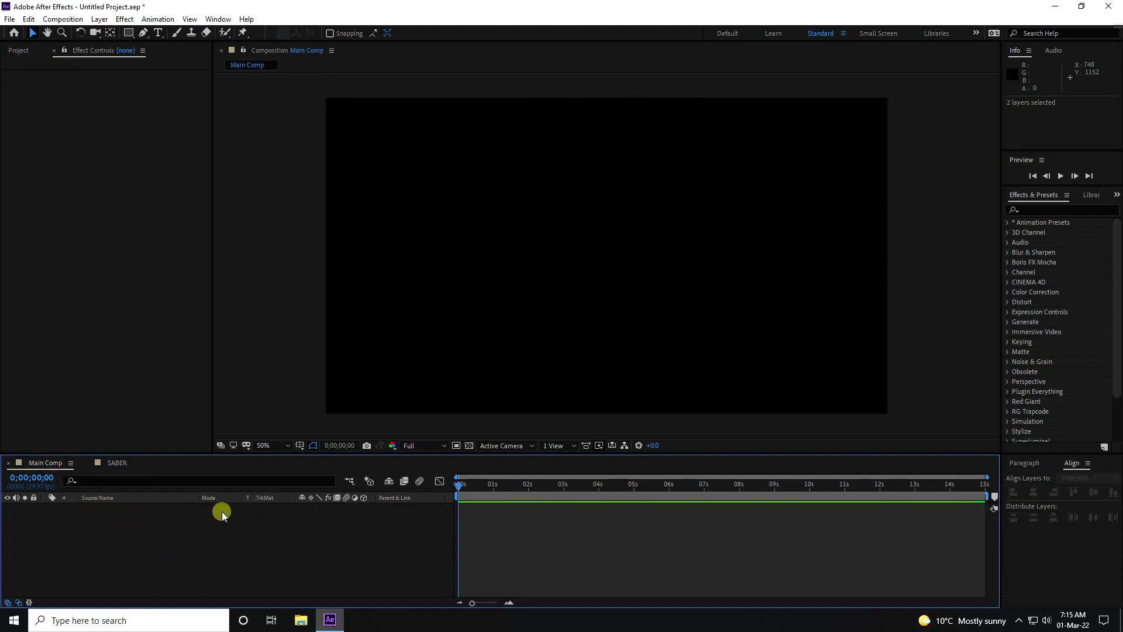
pyautogui.click(14, 51)
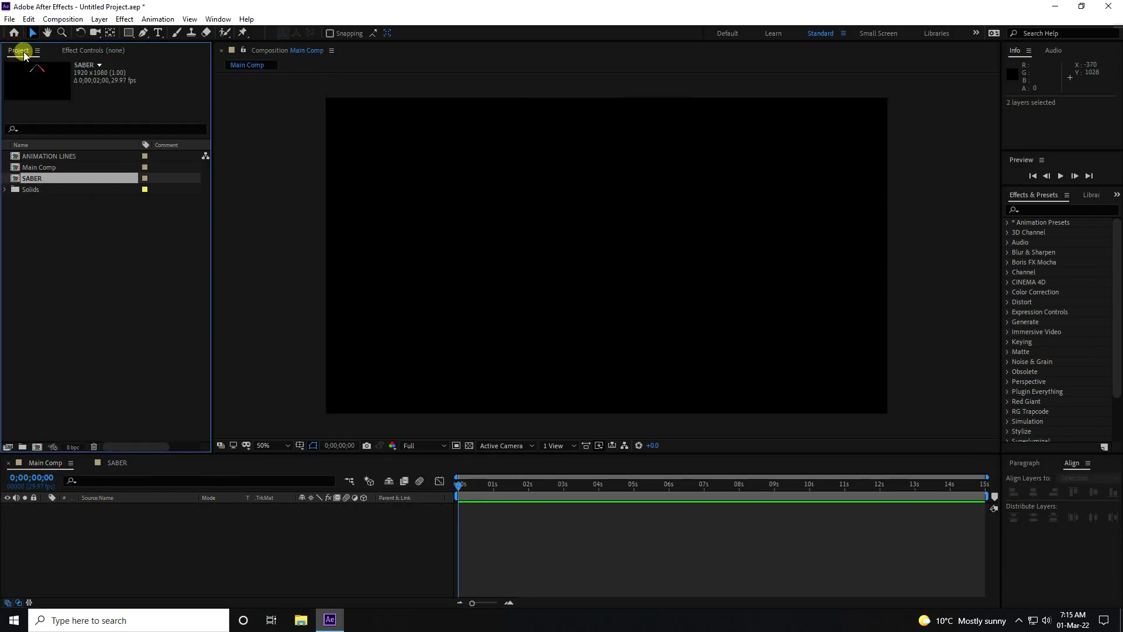
pyautogui.click(43, 156)
pyautogui.moveTo(27, 159); pyautogui.dragTo(156, 574)
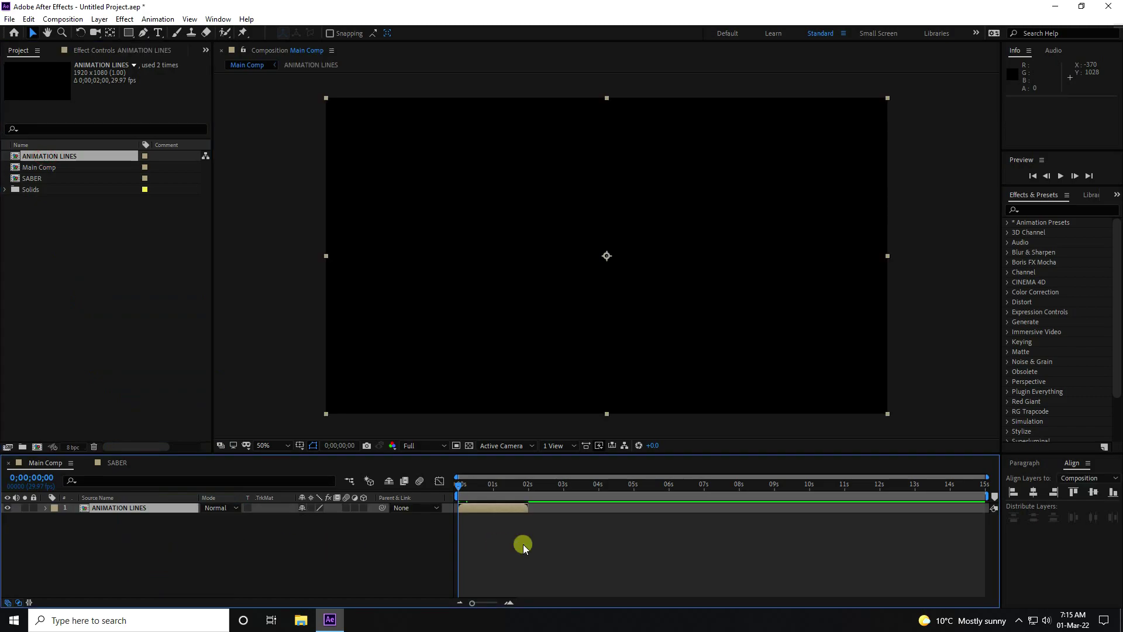
# - Play Main Comp from the start and check the frames around the end of the ANIMATION LINES layer
pyautogui.press('space')
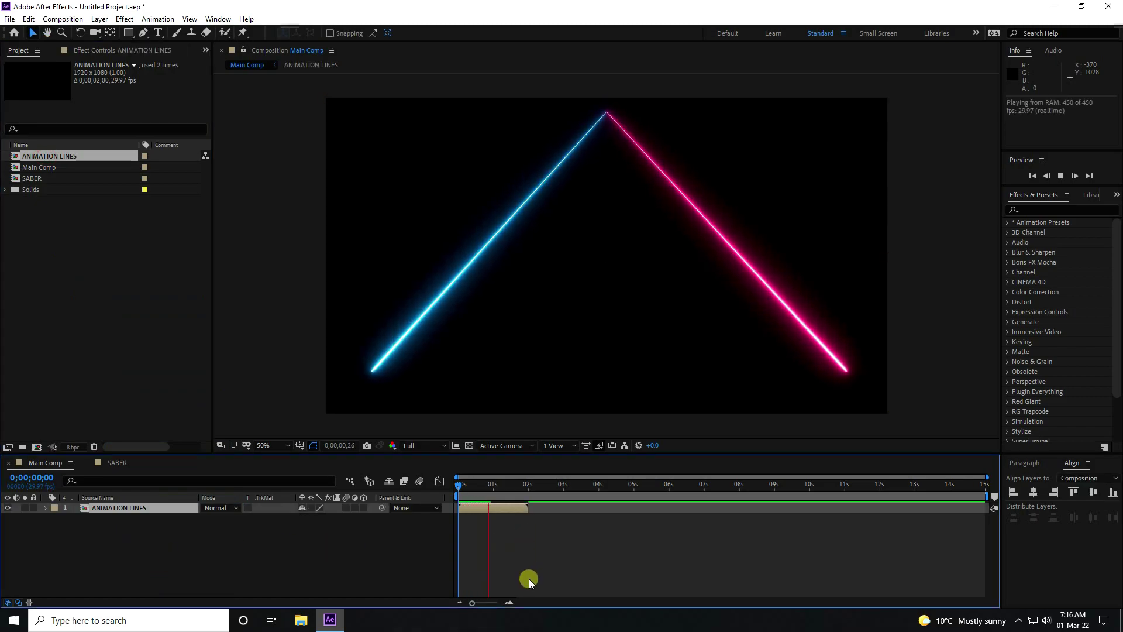
pyautogui.click(531, 530)
pyautogui.click(547, 486)
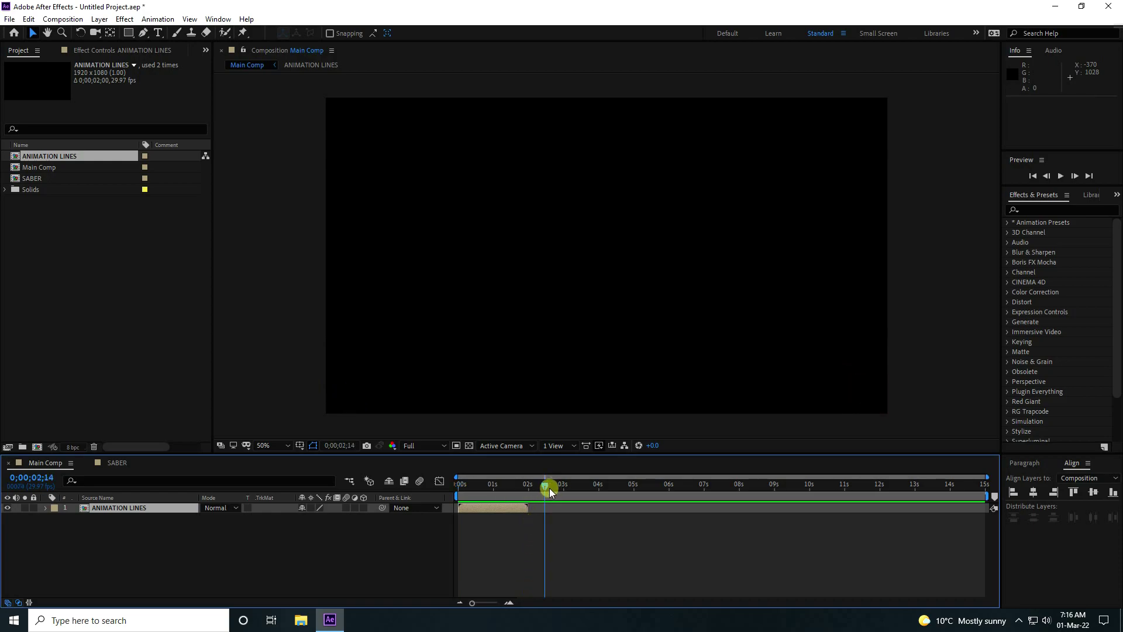
pyautogui.click(387, 483)
pyautogui.press('space')
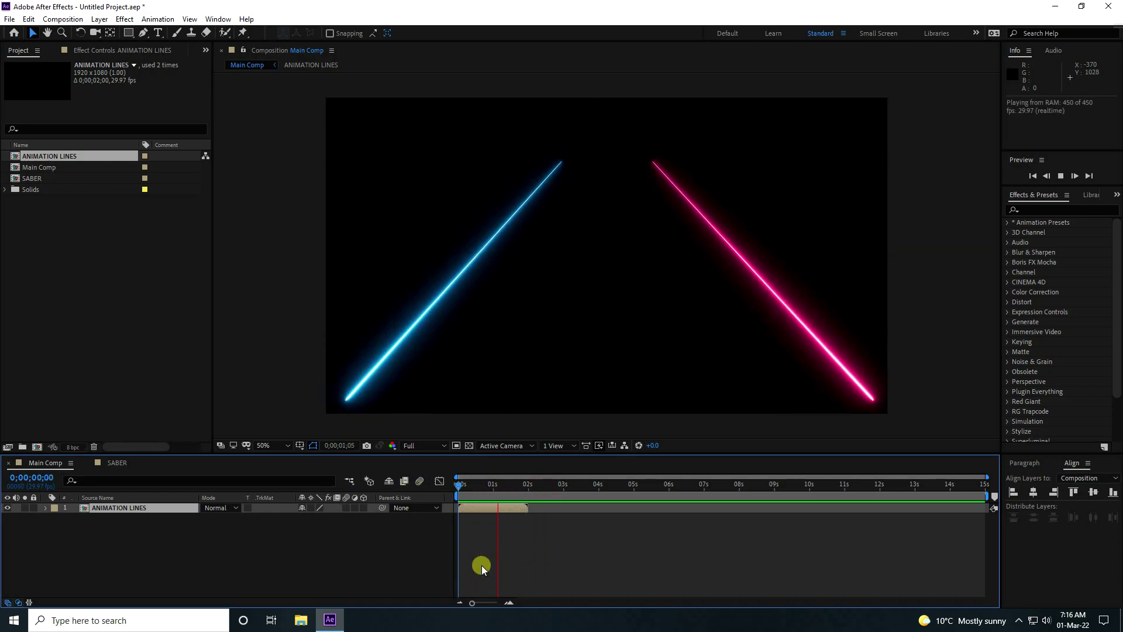
pyautogui.click(544, 487)
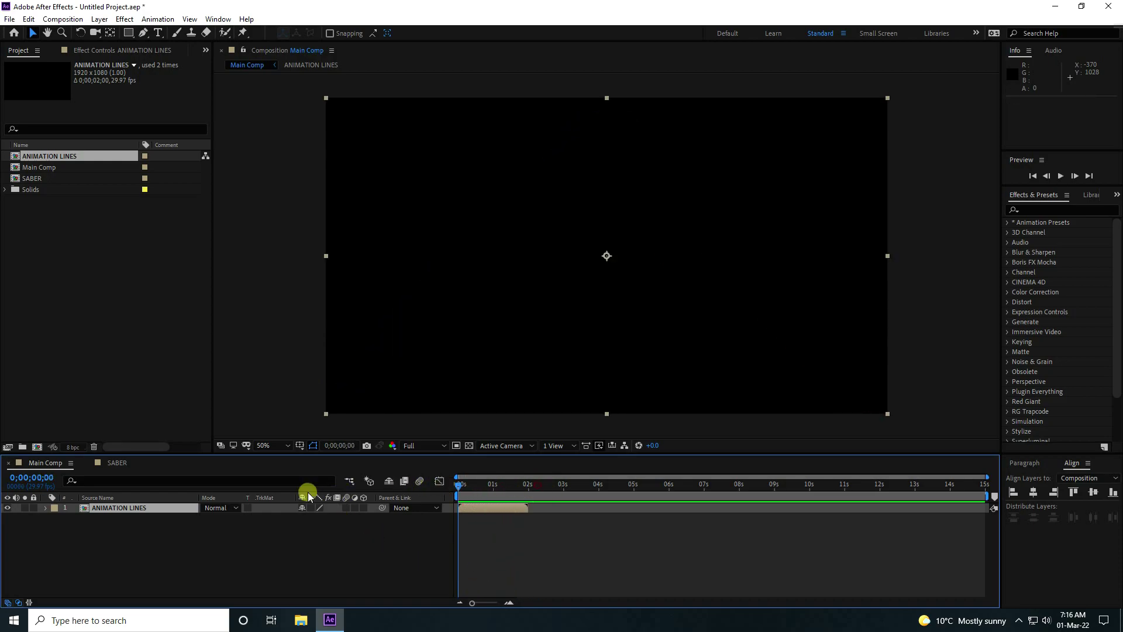
pyautogui.press('space')
pyautogui.press('space')
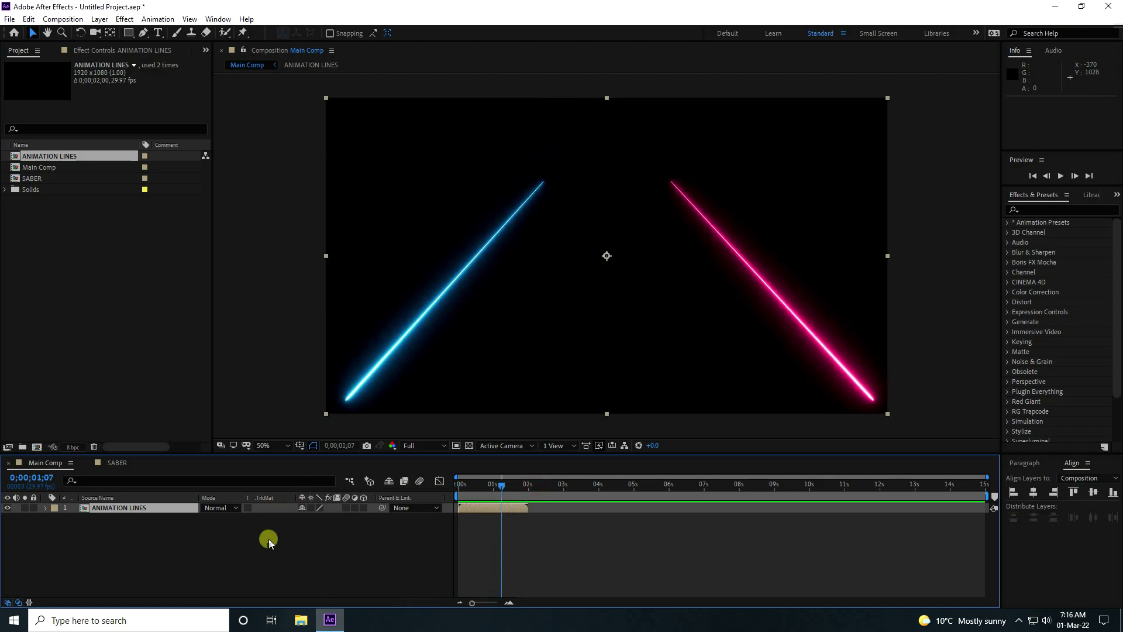
# - Enable time remapping on the ANIMATION LINES layer in Main Comp
pyautogui.rightClick(124, 510)
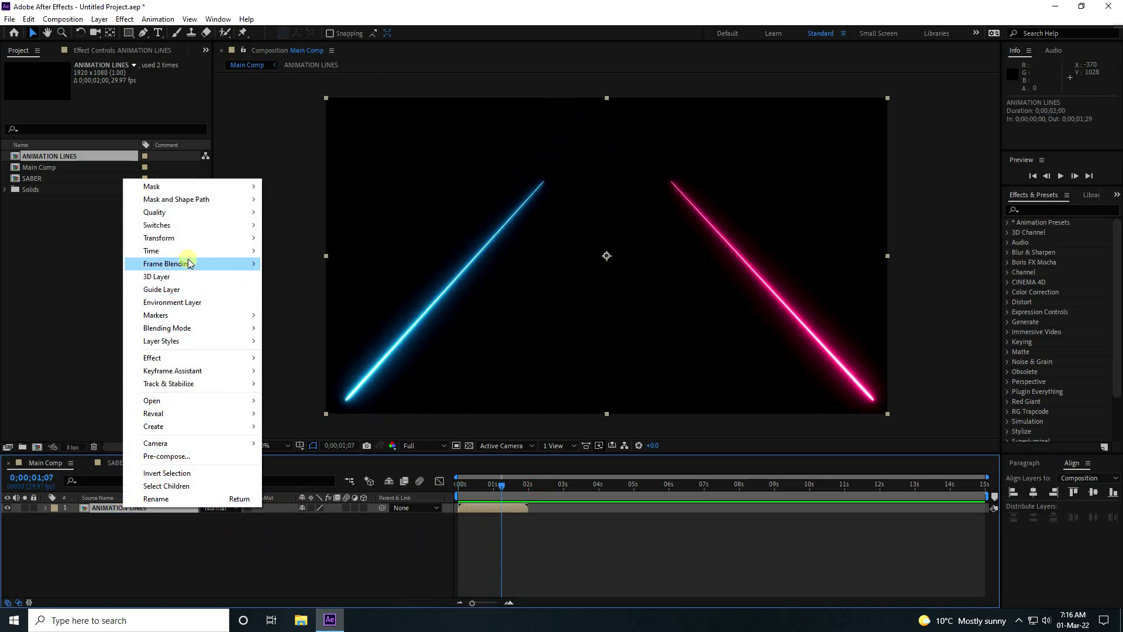
pyautogui.click(121, 556)
pyautogui.click(108, 510)
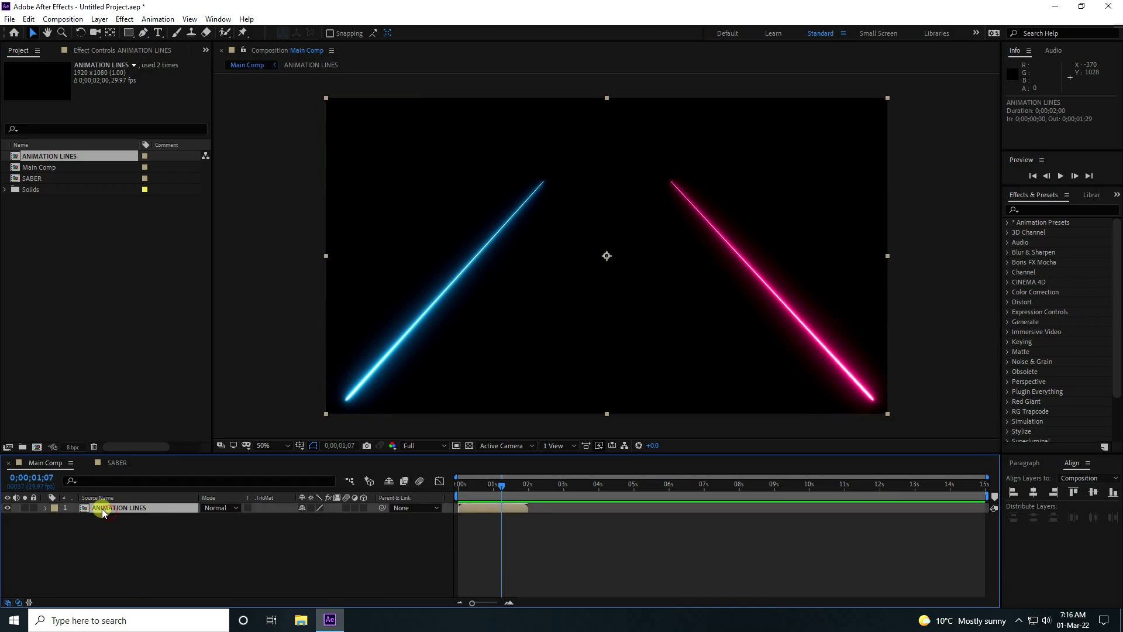
pyautogui.rightClick(124, 509)
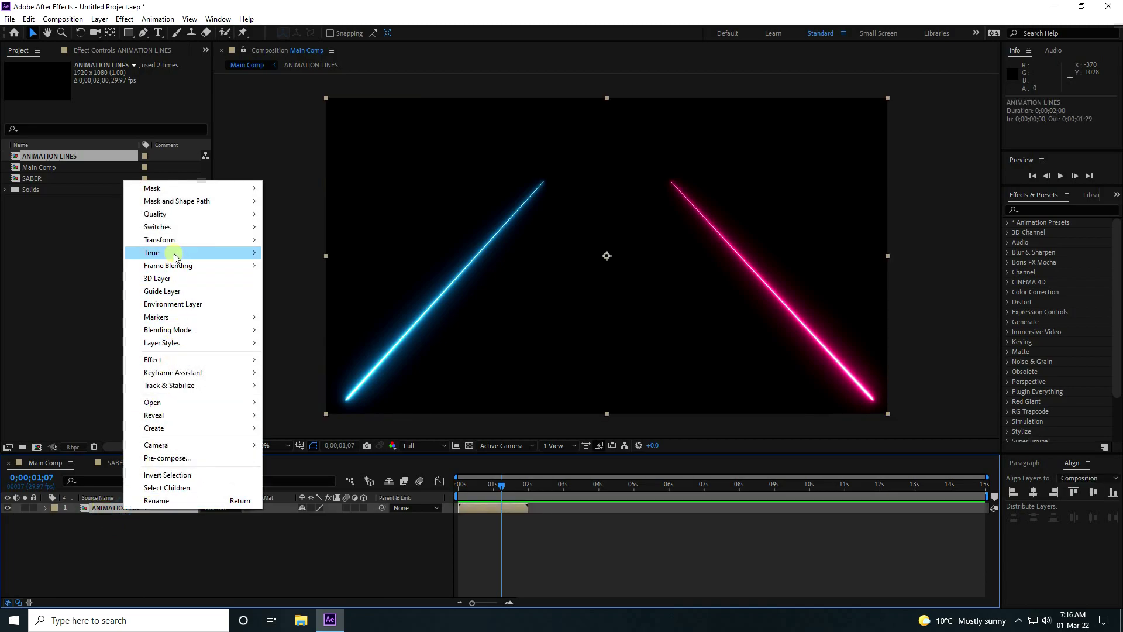
pyautogui.moveTo(173, 253)
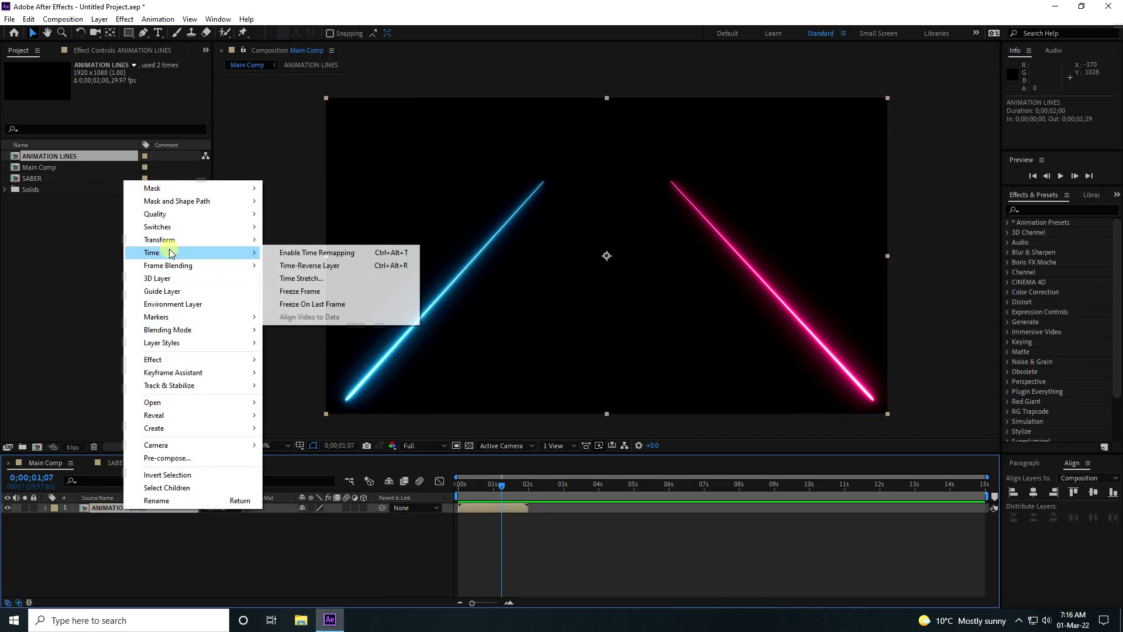
pyautogui.click(330, 256)
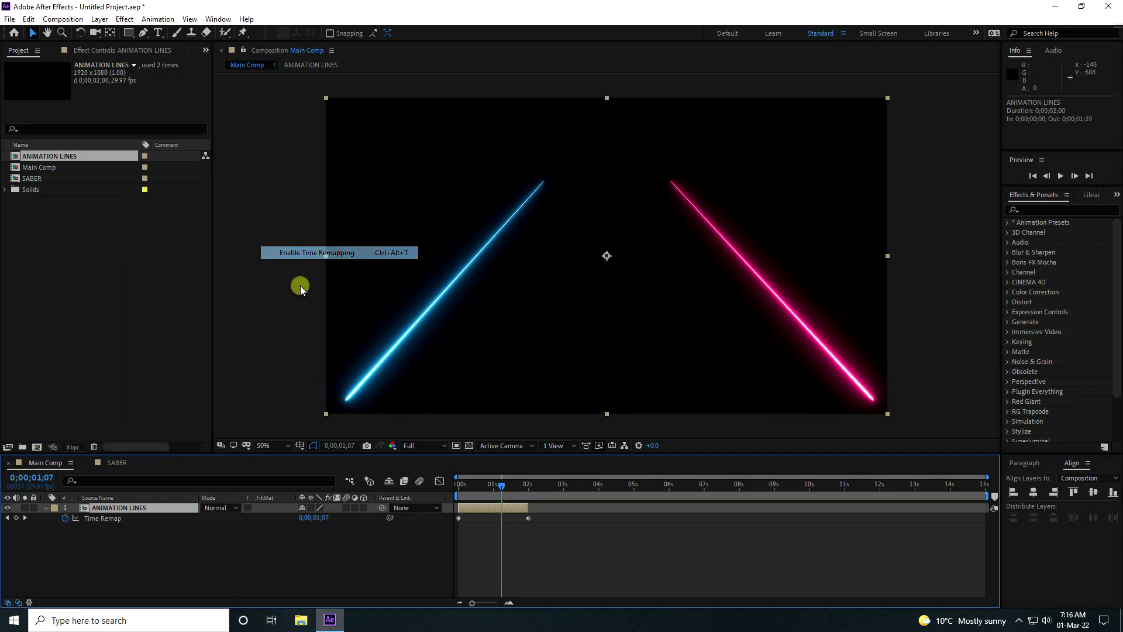
# - Return to the first frame and enter the expression loopOutDuration() on the ANIMATION LINES layer's Time Remap property
pyautogui.moveTo(510, 486); pyautogui.dragTo(146, 518)
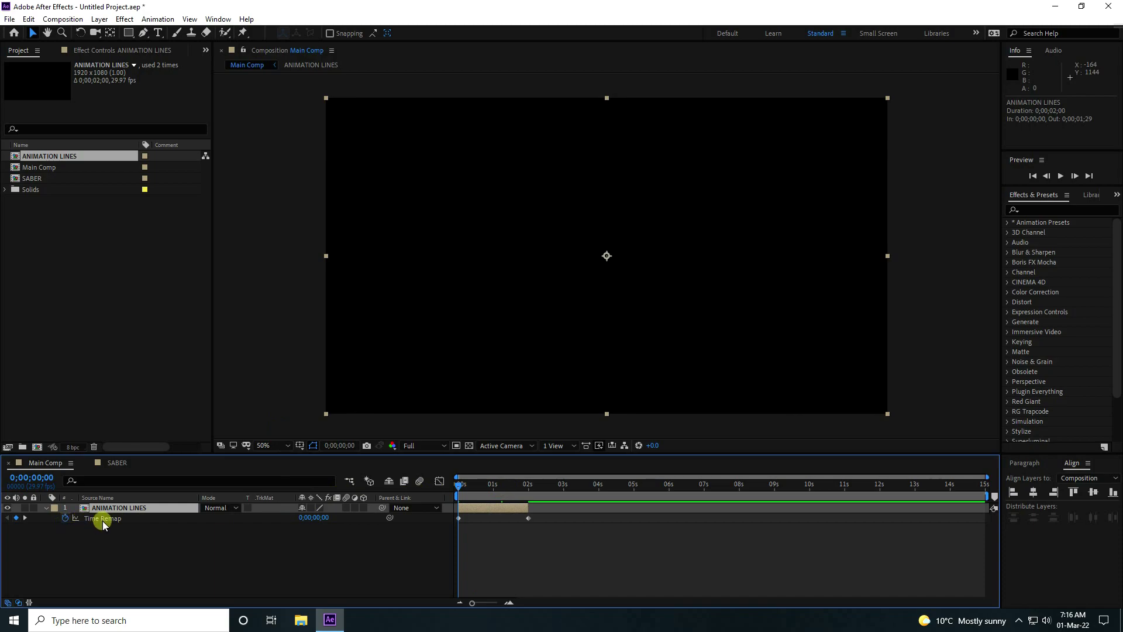
pyautogui.keyDown('alt'); pyautogui.click(65, 518); pyautogui.keyUp('alt')
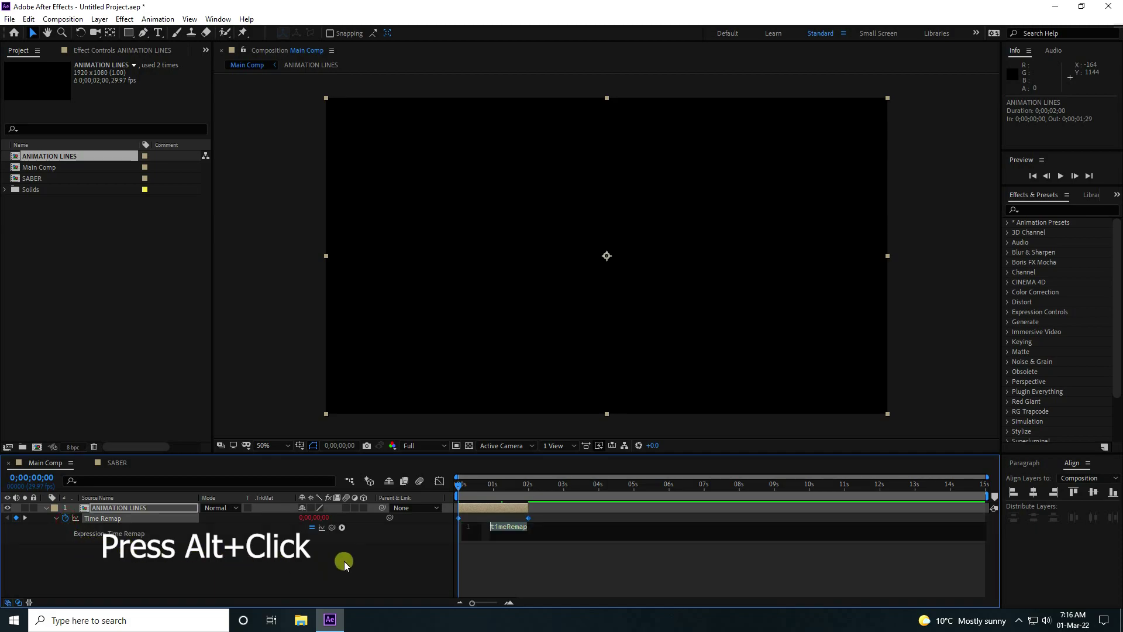
pyautogui.write('loo')
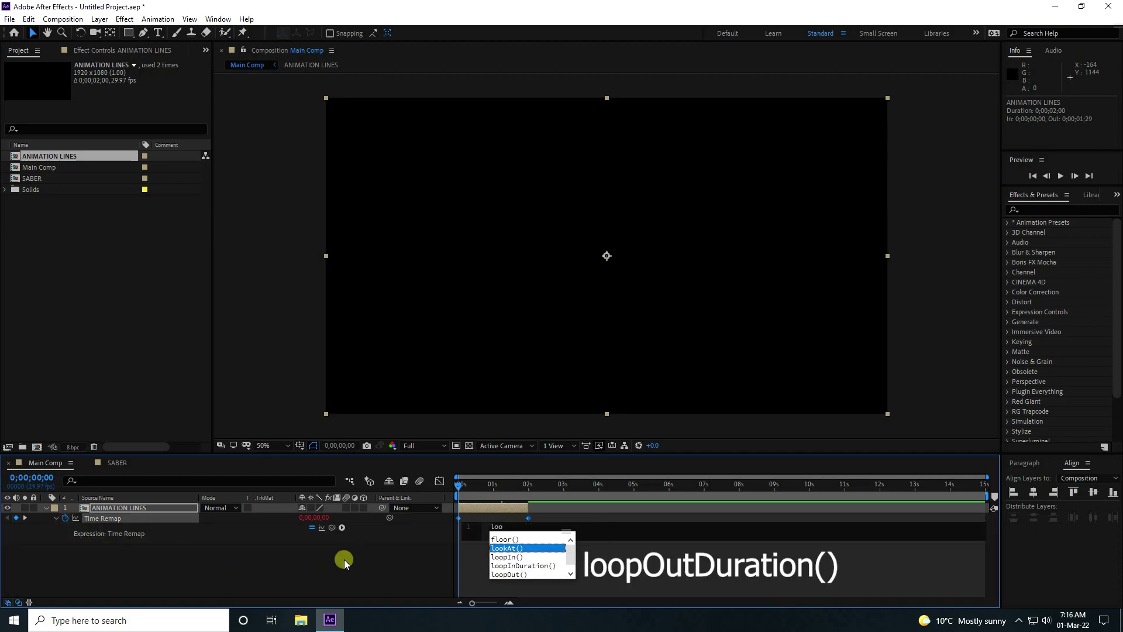
pyautogui.write('p')
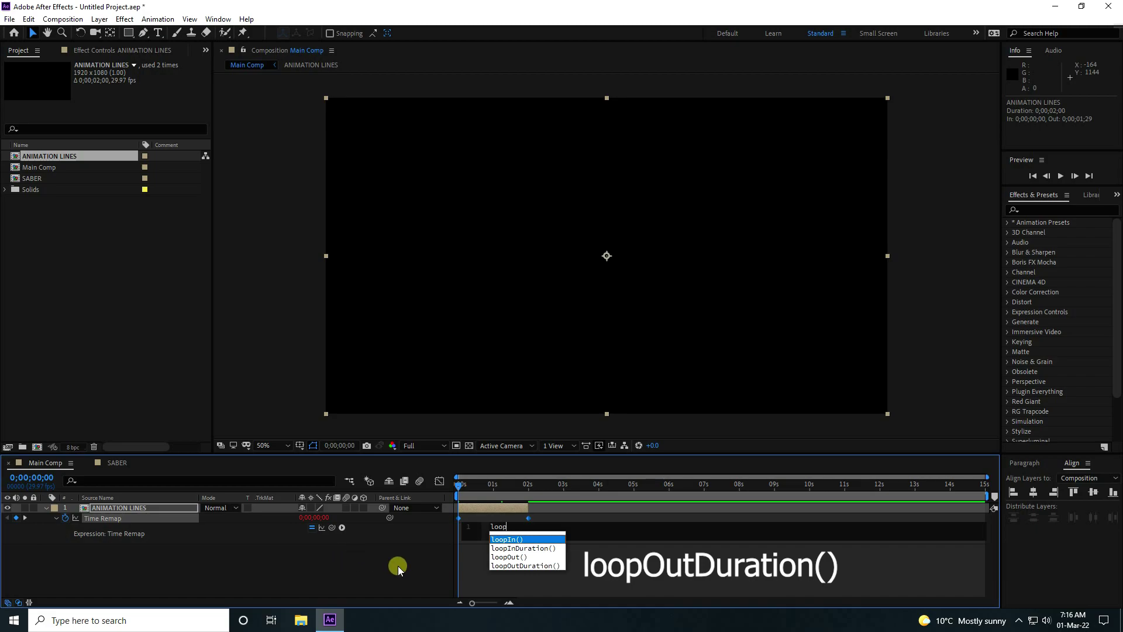
pyautogui.click(499, 566)
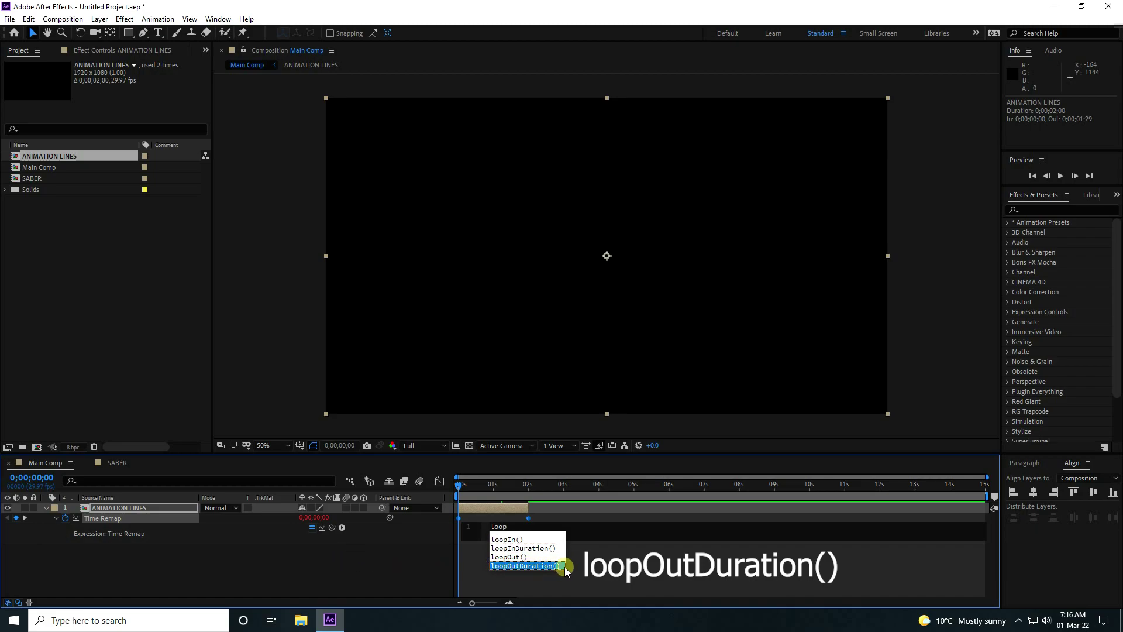
pyautogui.press('Return')
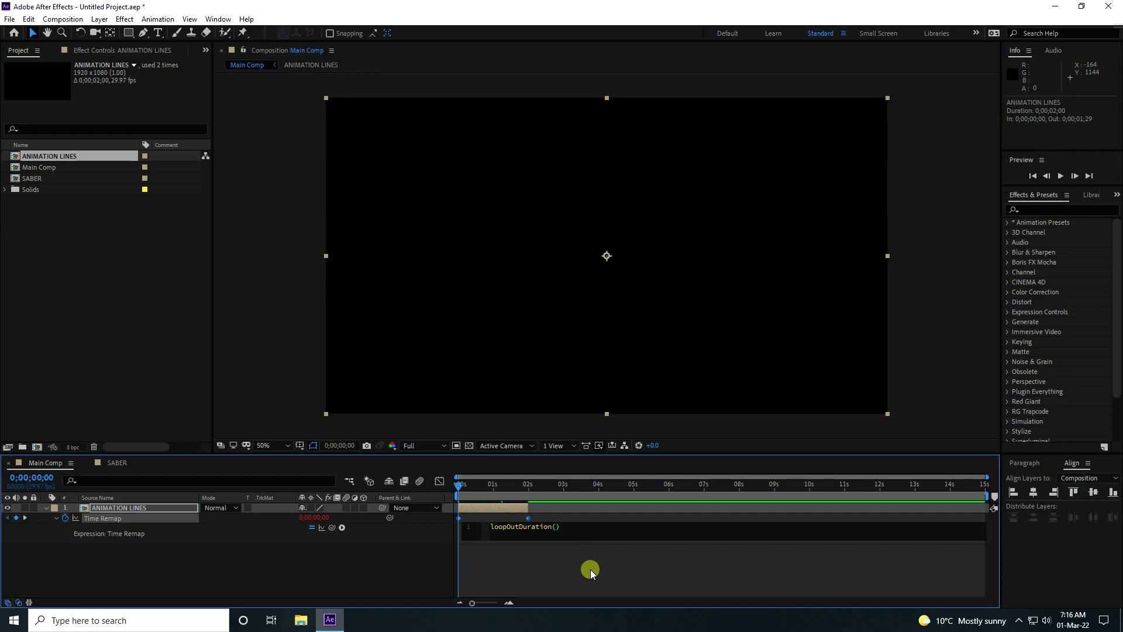
# - Commit the Time Remap expression, play Main Comp past the layer's end, and return to the first frame
pyautogui.click(590, 569)
pyautogui.press('space')
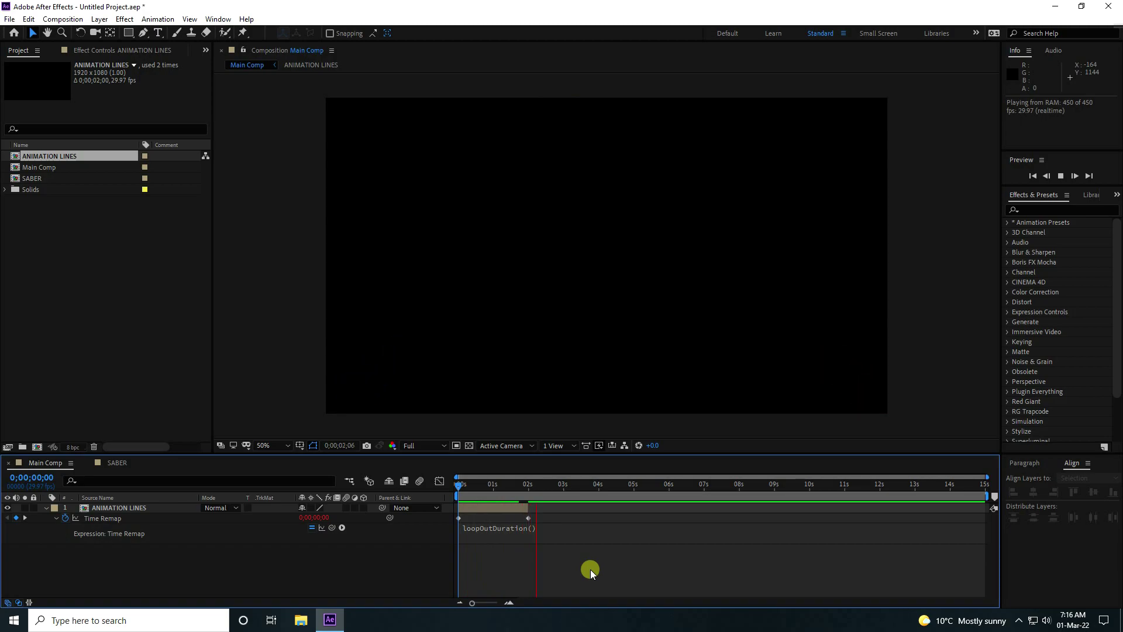
pyautogui.press('space')
pyautogui.moveTo(549, 479); pyautogui.dragTo(416, 482)
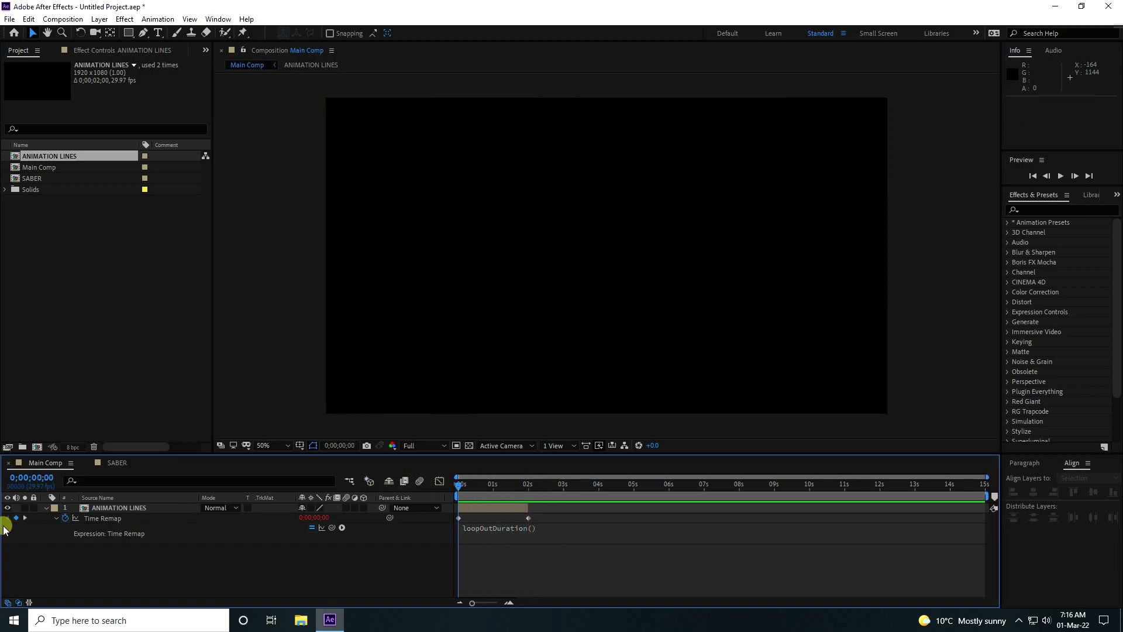
# - Collapse the ANIMATION LINES layer's properties and extend its out point to the end of Main Comp at 15 seconds
pyautogui.click(47, 507)
pyautogui.click(531, 505)
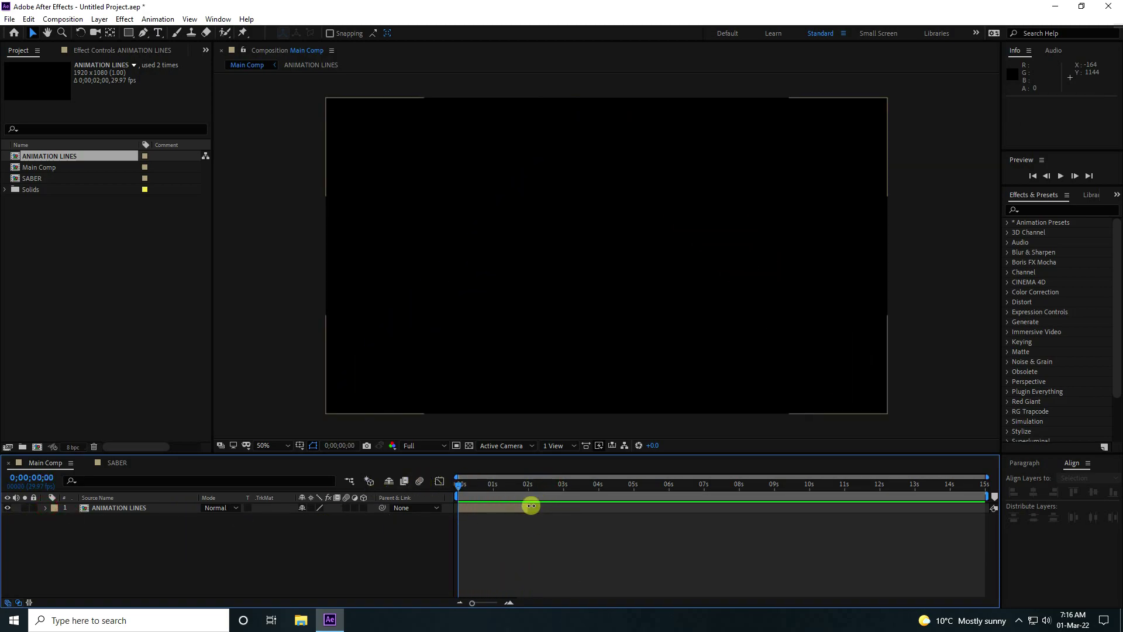
pyautogui.click(486, 509)
pyautogui.moveTo(530, 509); pyautogui.dragTo(985, 509)
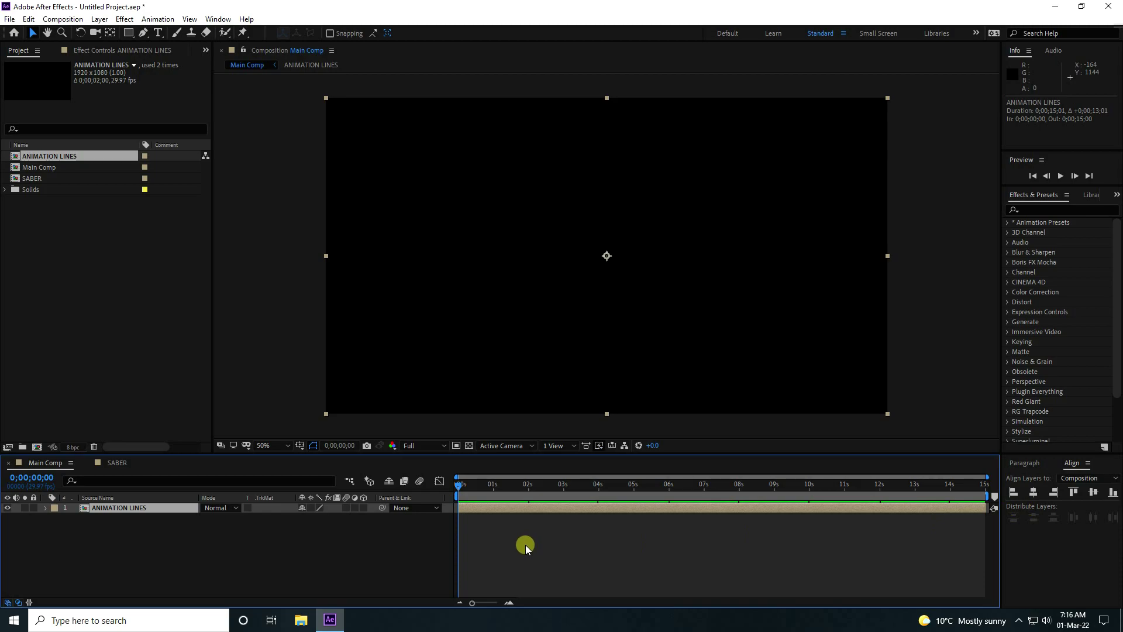
# - Play Main Comp to check that the lines keep looping across the extended layer
pyautogui.press('space')
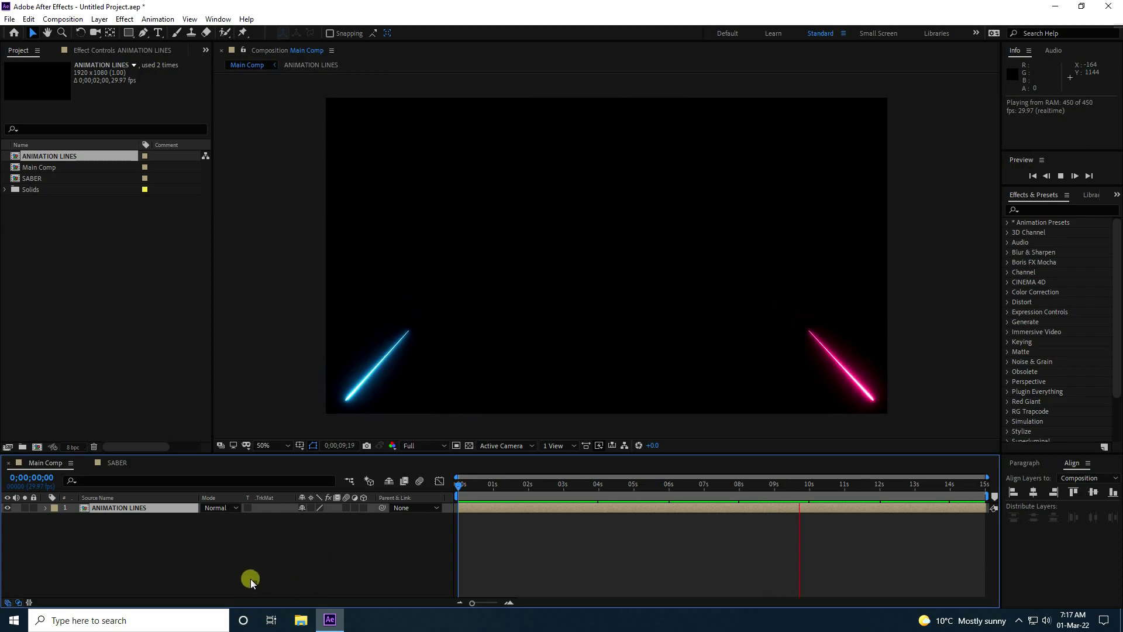
pyautogui.press('space')
pyautogui.moveTo(819, 497); pyautogui.dragTo(438, 499)
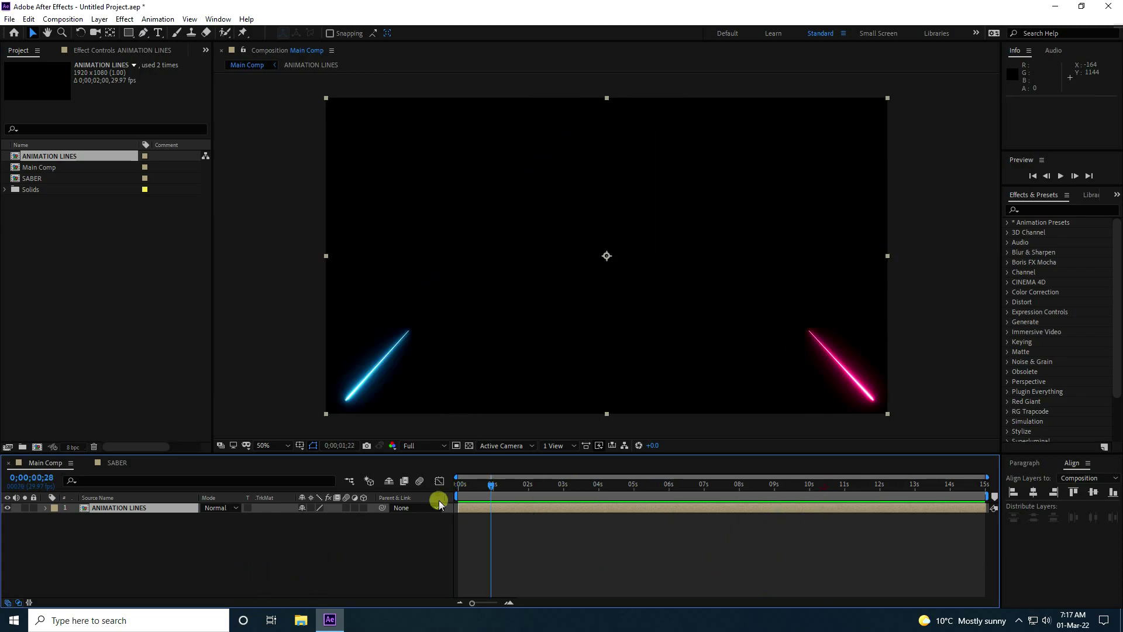
pyautogui.press('space')
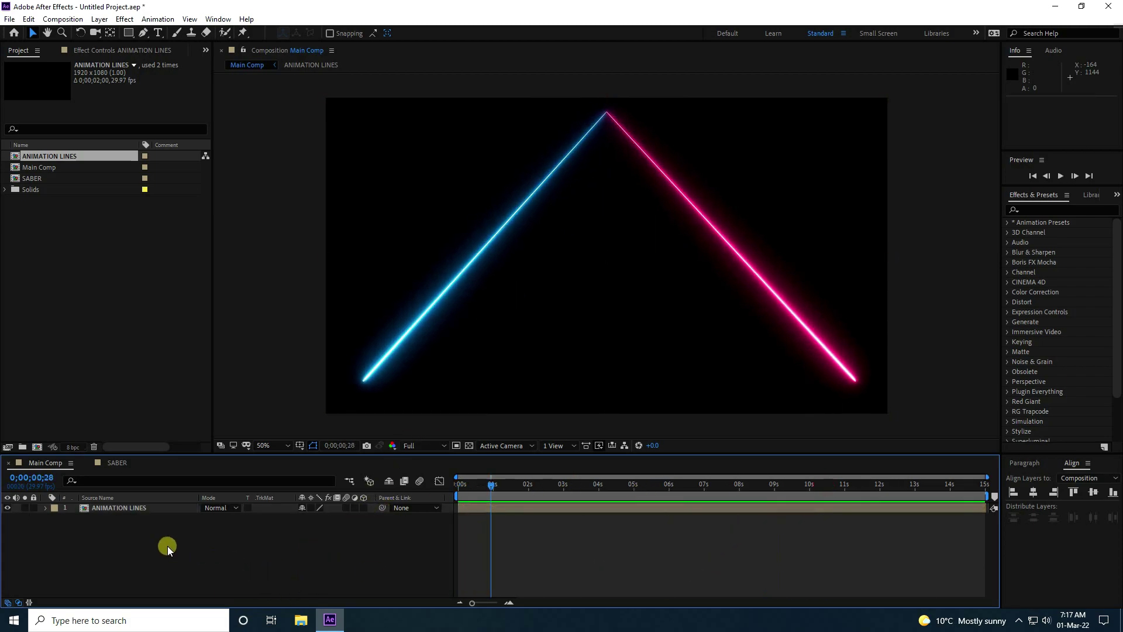
# - Duplicate the ANIMATION LINES layer and shift the upper copy to start at 0;00;01;00
pyautogui.click(120, 510)
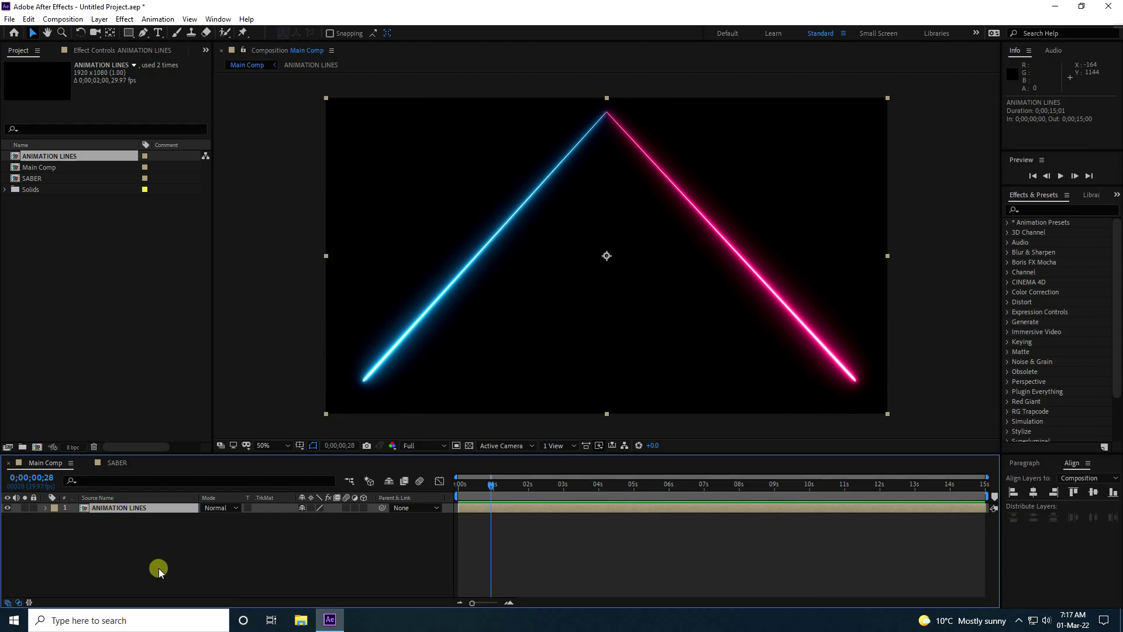
pyautogui.hotkey('ctrl', 'd')
pyautogui.moveTo(490, 482); pyautogui.dragTo(493, 482)
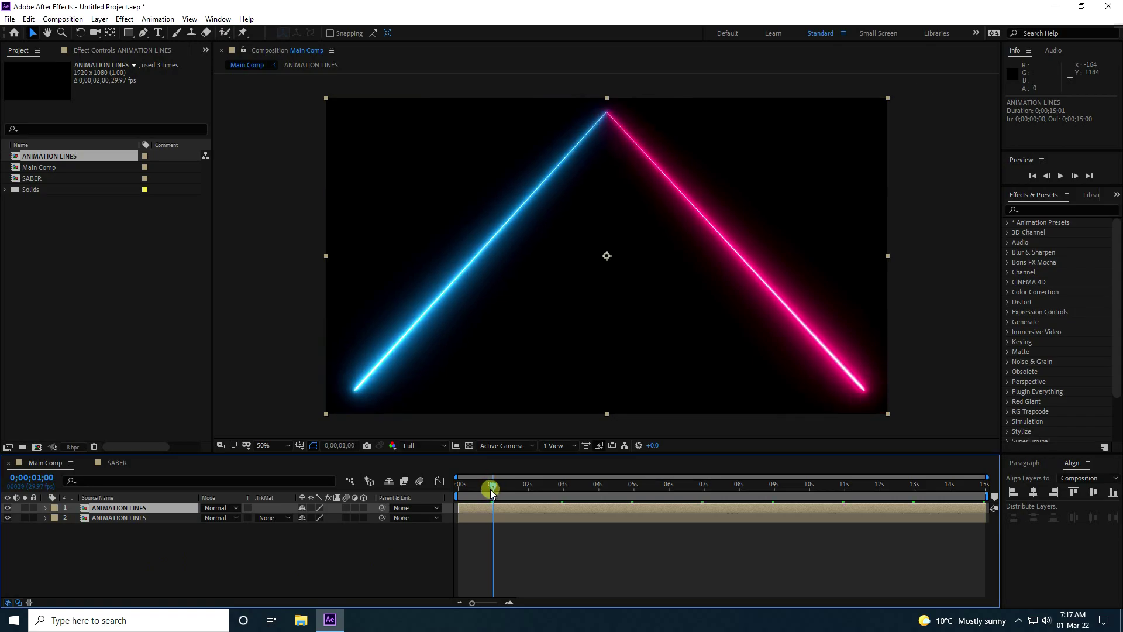
pyautogui.moveTo(492, 490); pyautogui.dragTo(503, 510)
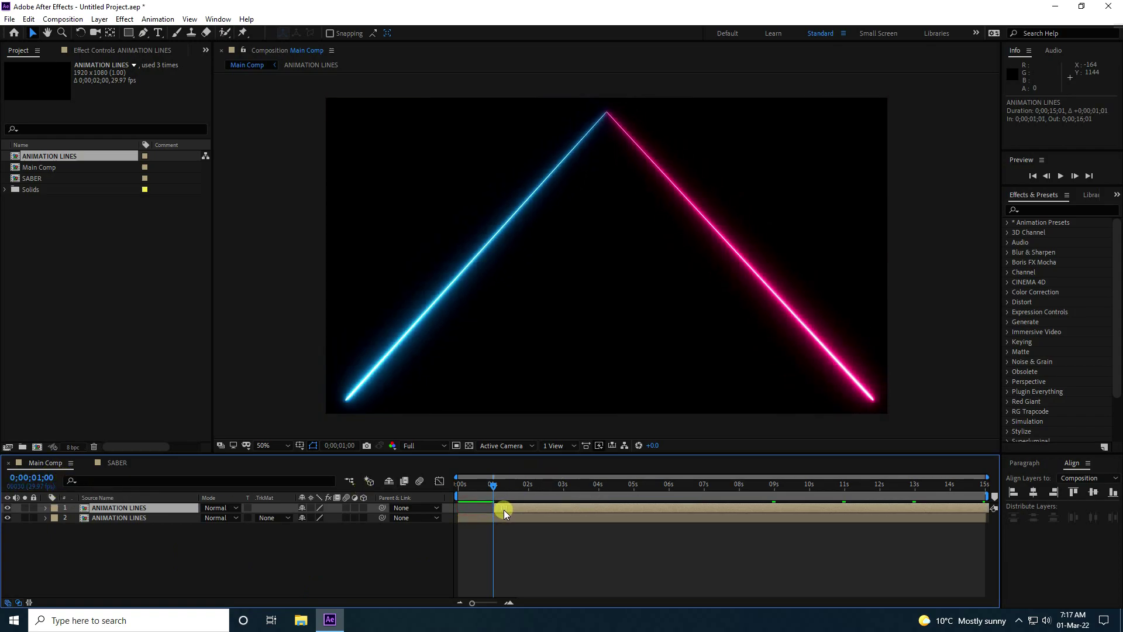
# - Play Main Comp from the first frame to check the timing of the staggered lines
pyautogui.click(462, 487)
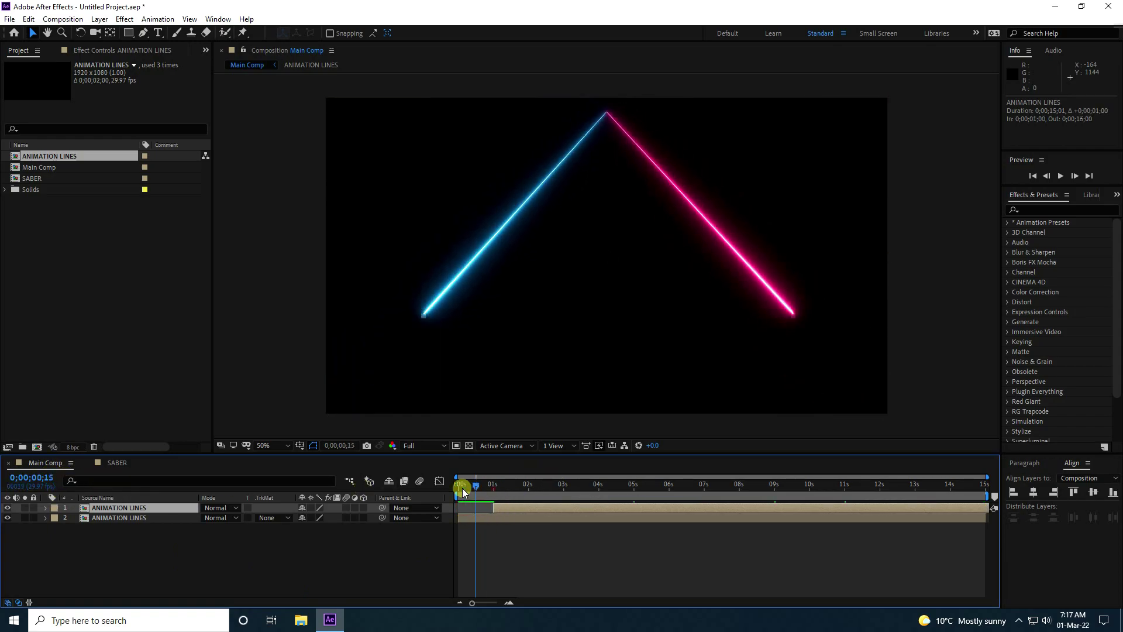
pyautogui.press('space')
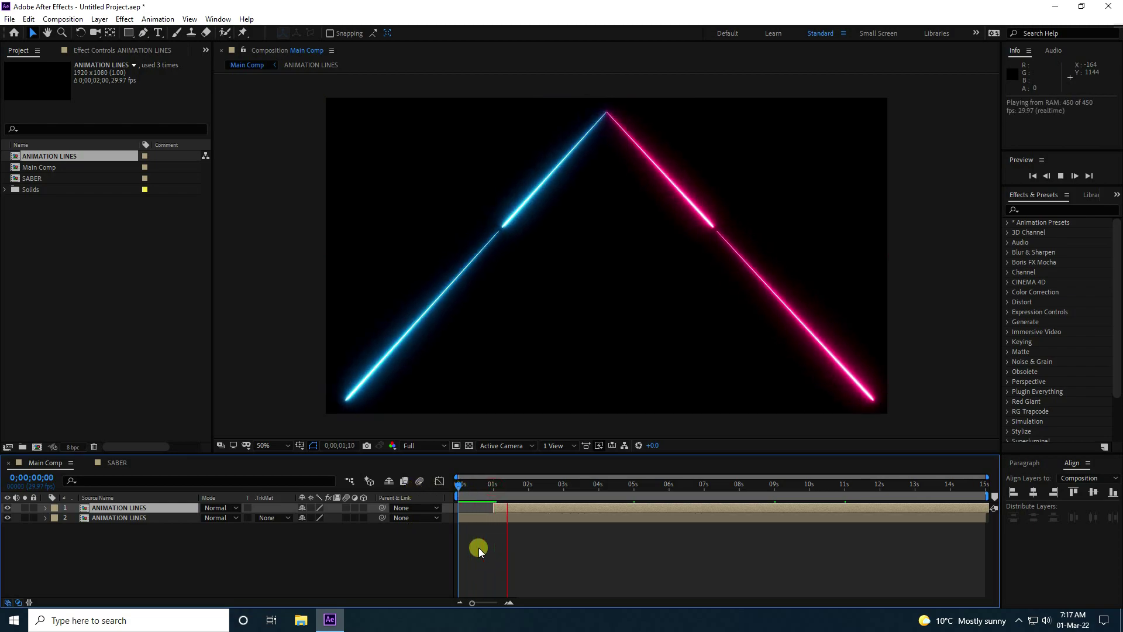
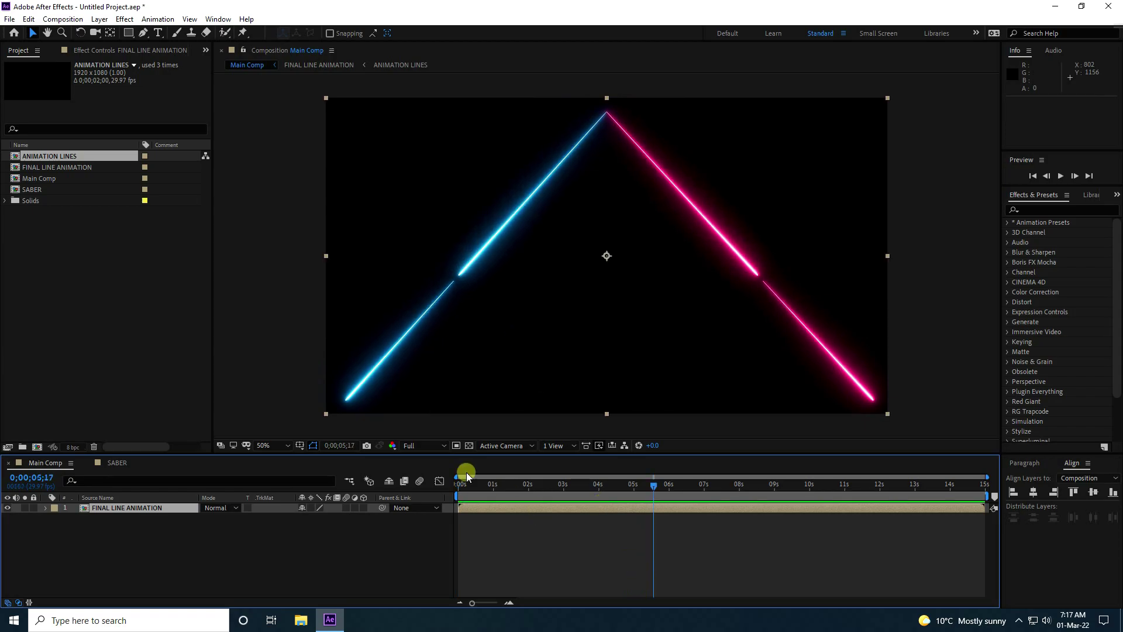
pyautogui.press('space')
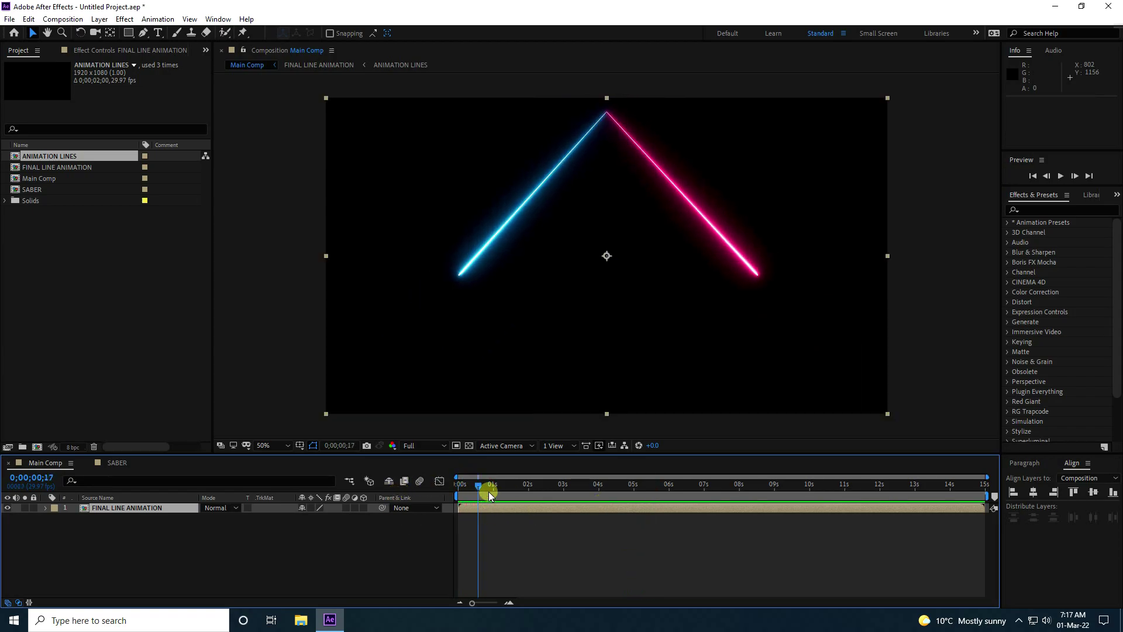
pyautogui.press('space')
# - Move to 0;00;03;20 and set the FINAL LINE ANIMATION layer's scale to 200%
pyautogui.click(219, 545)
pyautogui.click(111, 512)
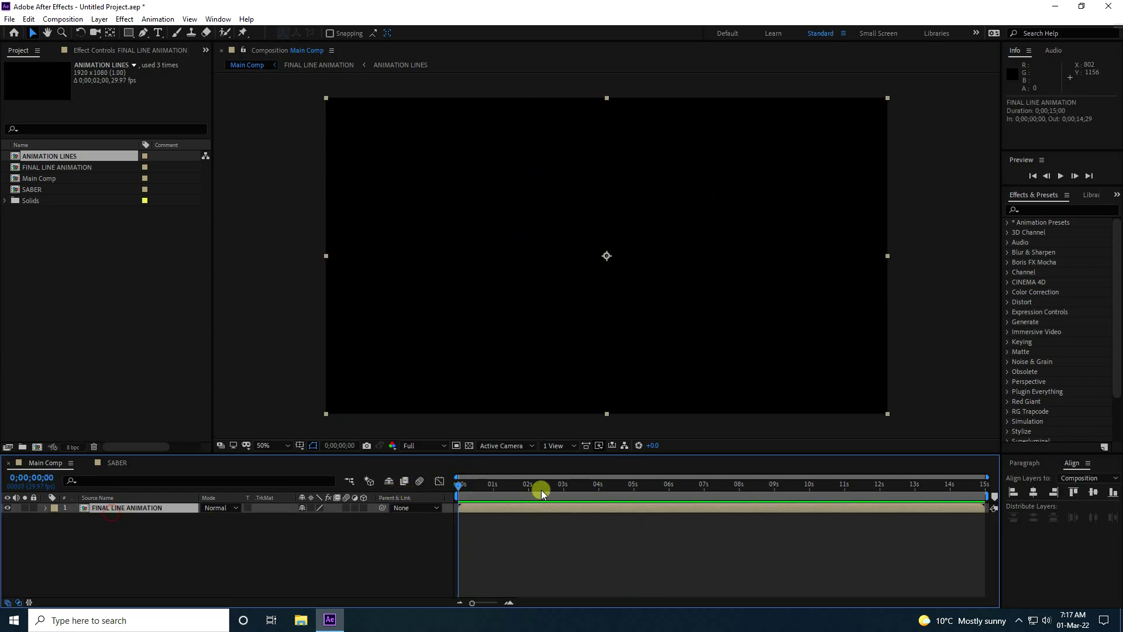
pyautogui.moveTo(464, 483); pyautogui.dragTo(586, 483)
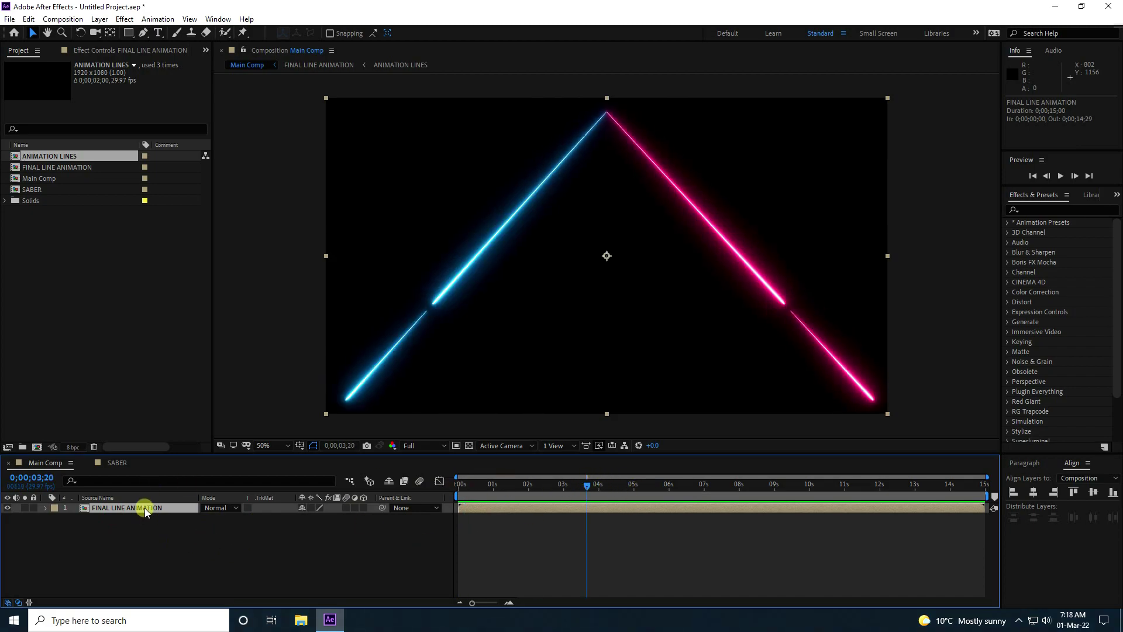
pyautogui.press('s')
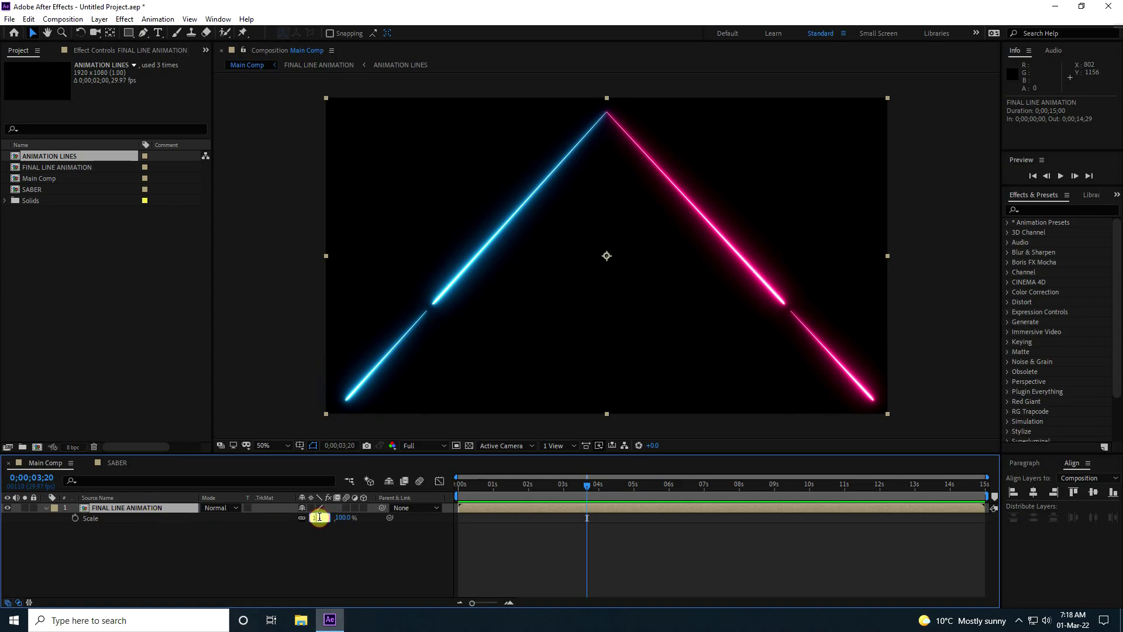
pyautogui.write('150')
pyautogui.press('Return')
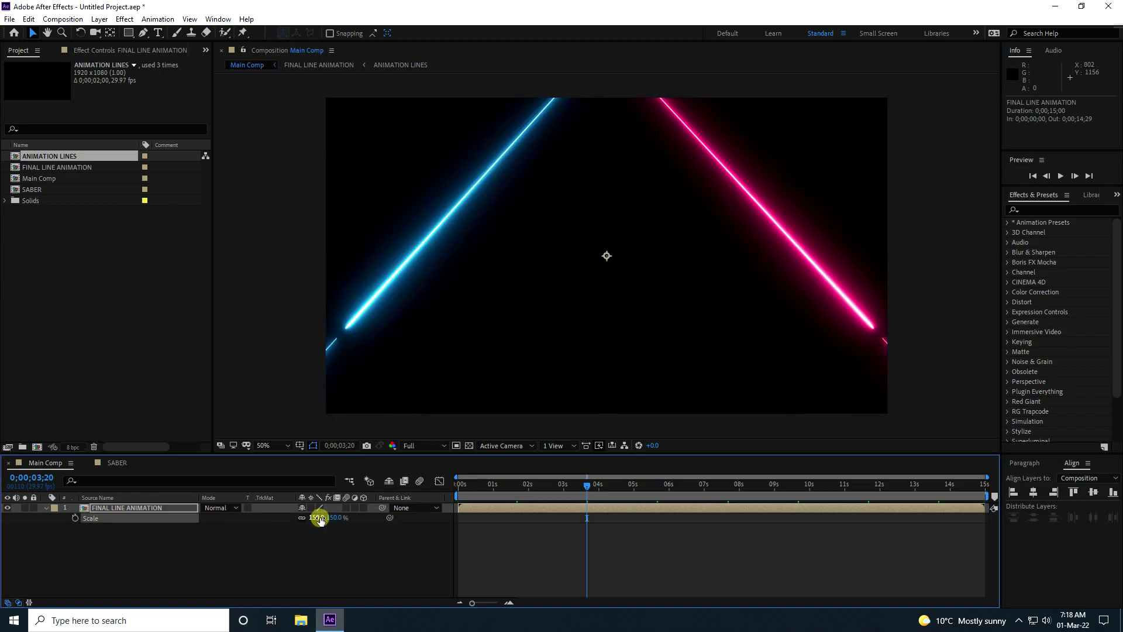
pyautogui.click(316, 517)
pyautogui.write('200')
pyautogui.press('Return')
pyautogui.click(42, 508)
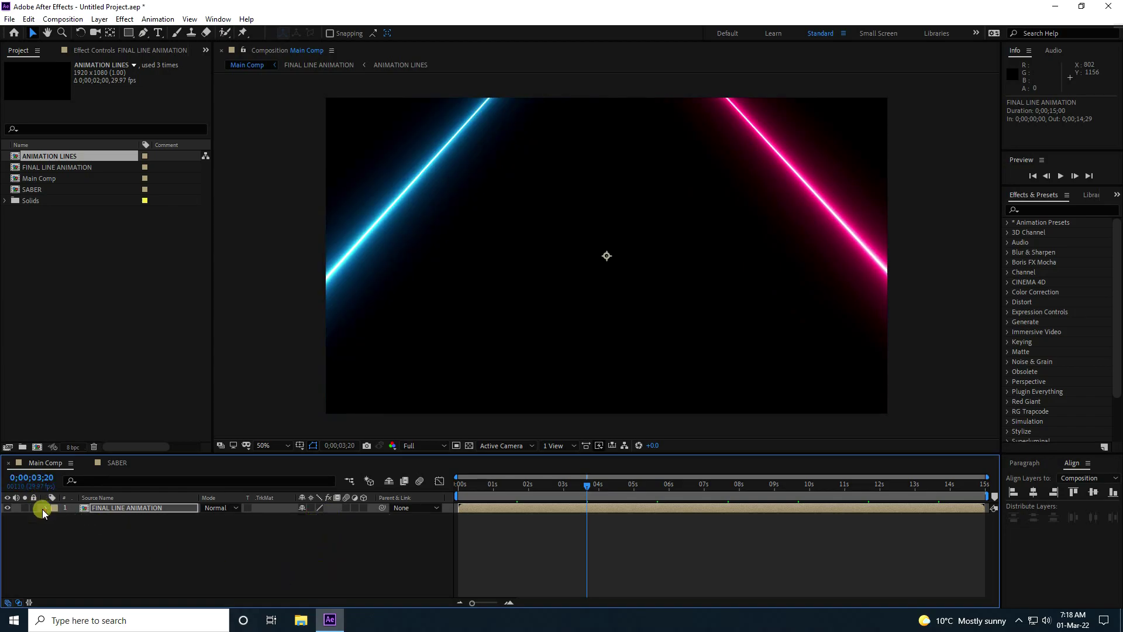
# - Duplicate the FINAL LINE ANIMATION layer and set the upper copy's scale to 175%
pyautogui.click(103, 510)
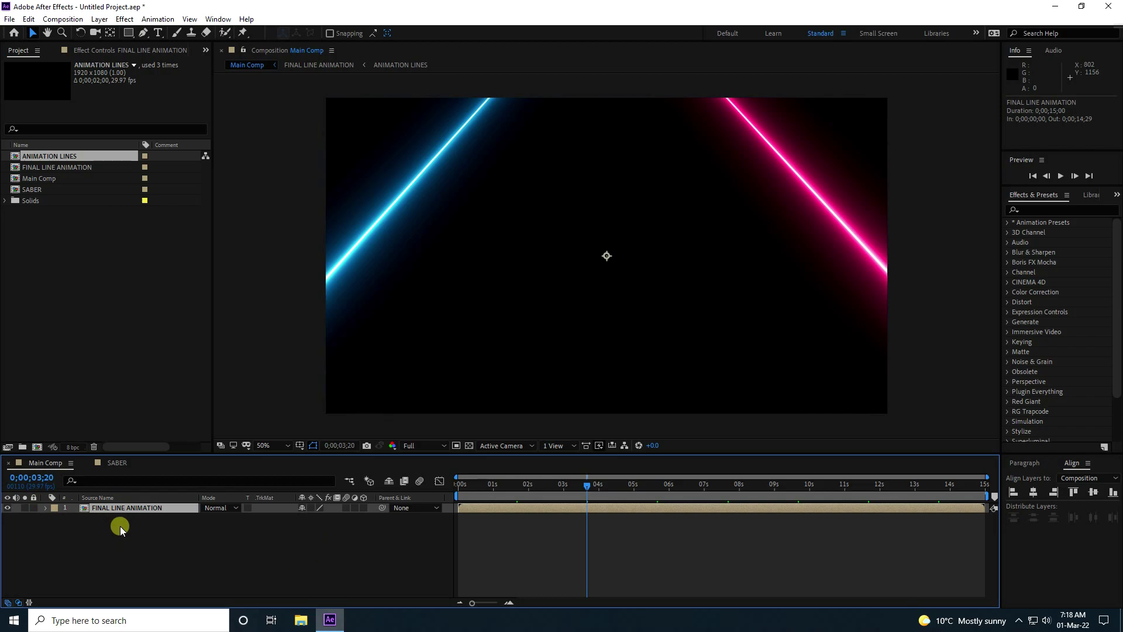
pyautogui.hotkey('ctrl', 'd')
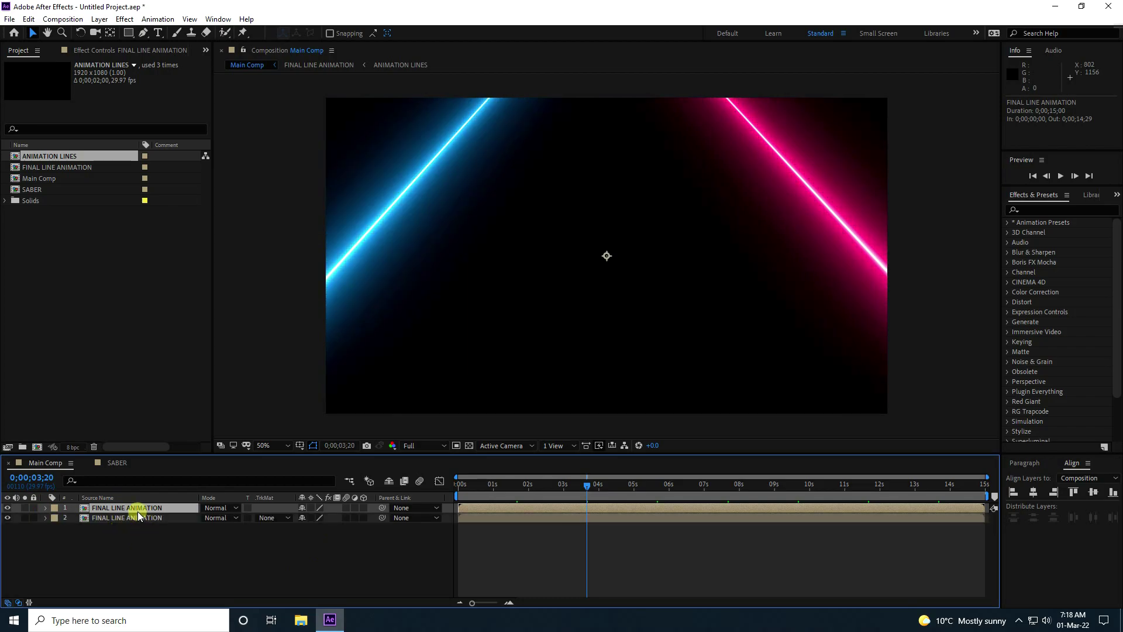
pyautogui.press('s')
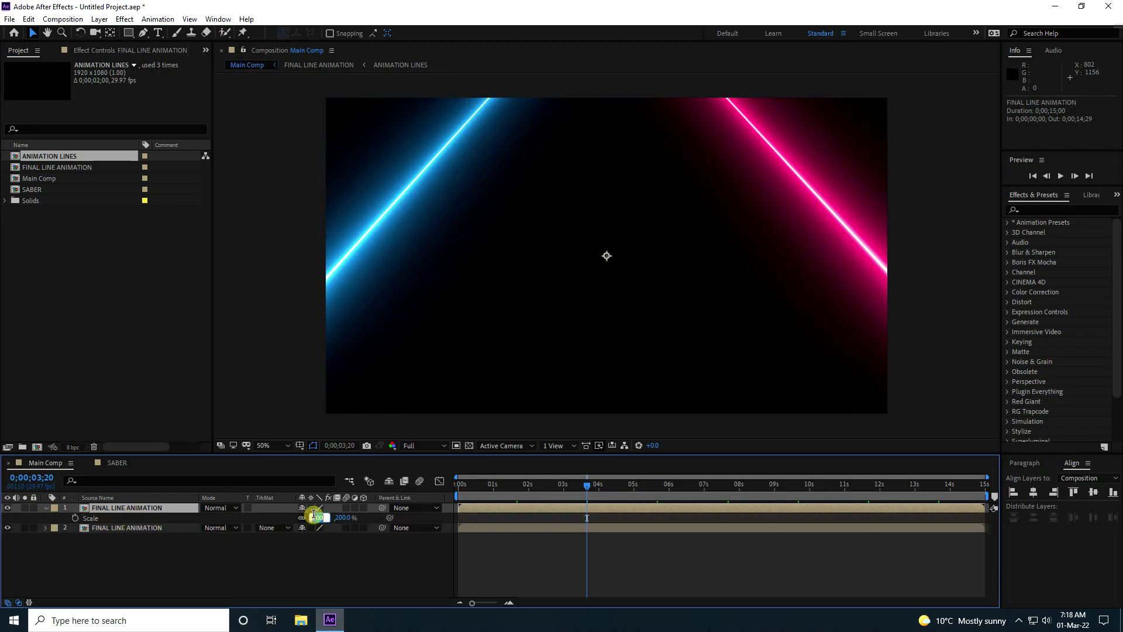
pyautogui.press('Return')
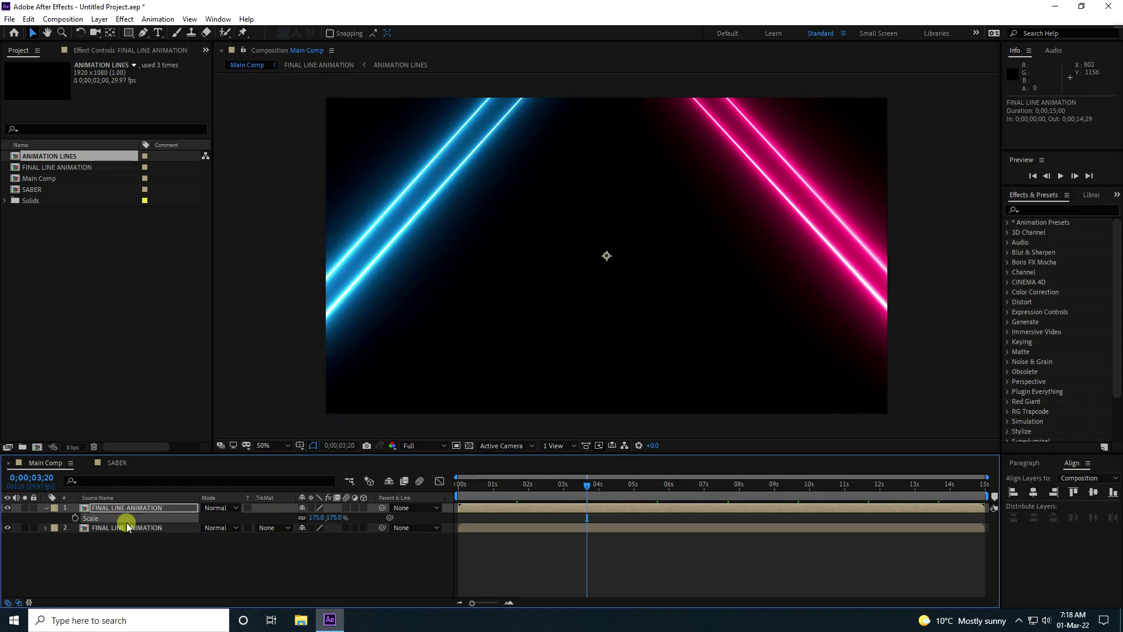
# - Duplicate the 175% FINAL LINE ANIMATION layer four times
pyautogui.hotkey('ctrl', 'd')
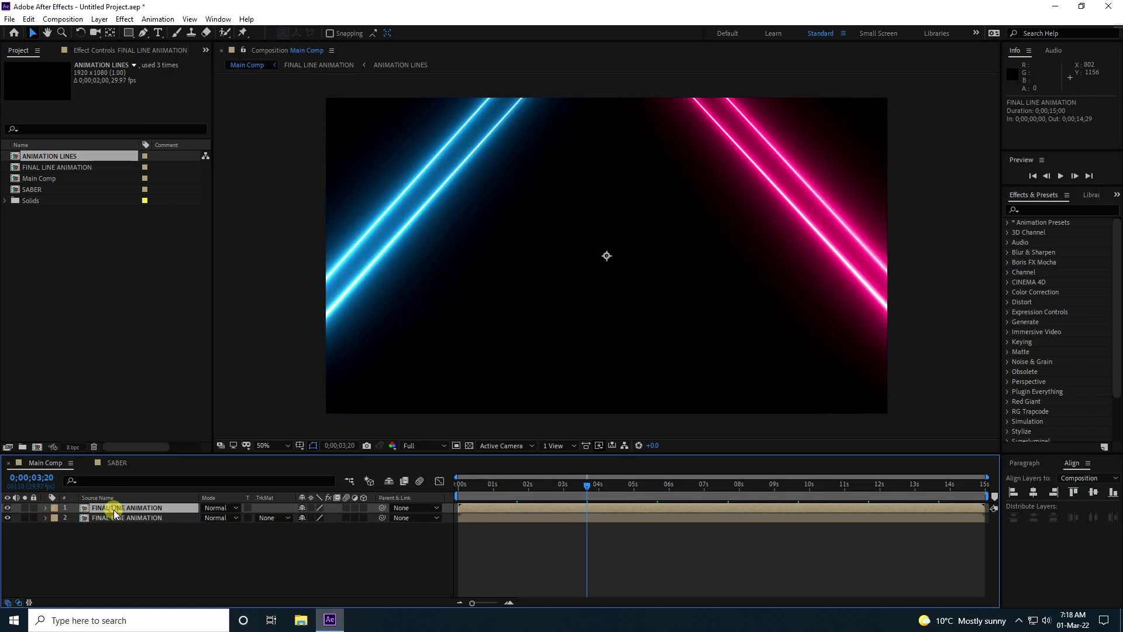
pyautogui.hotkey('ctrl', 'd')
pyautogui.hotkey('ctrl', 'd')
pyautogui.hotkey('ctrl', 'd')
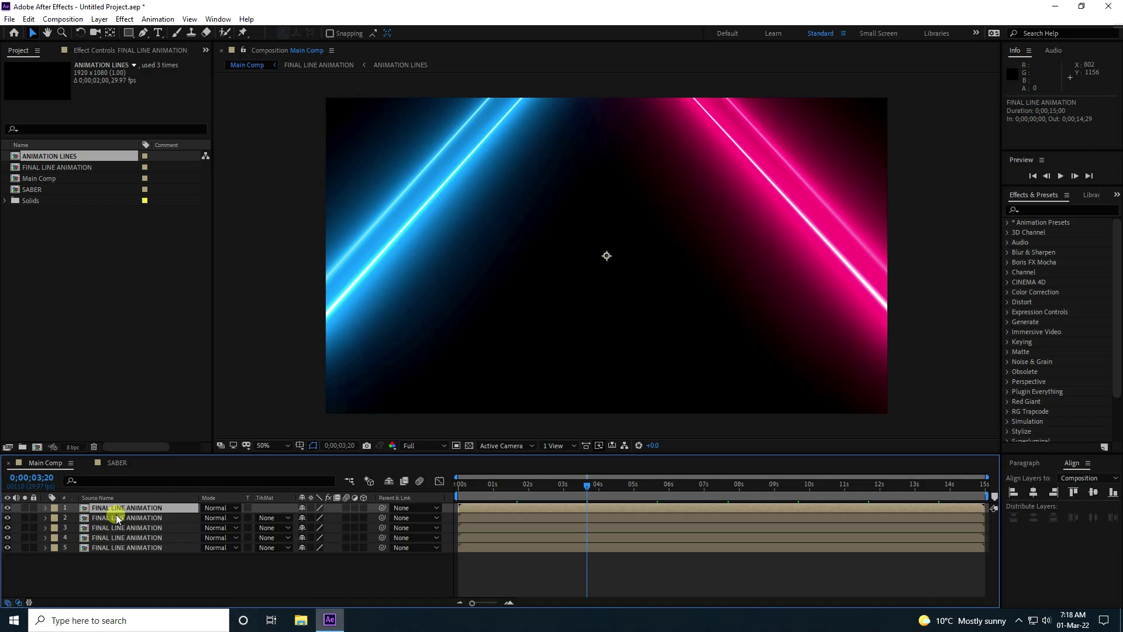
# - Show the scale of layers 5 and 4, and set layer 4's scale to 150%
pyautogui.click(115, 548)
pyautogui.press('s')
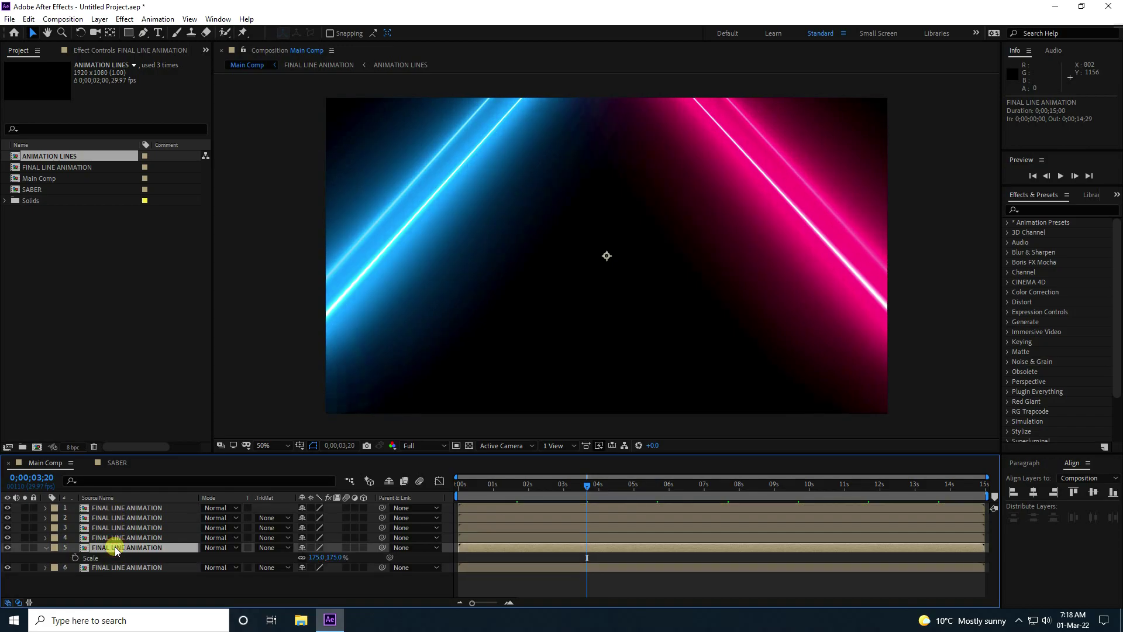
pyautogui.click(114, 537)
pyautogui.press('s')
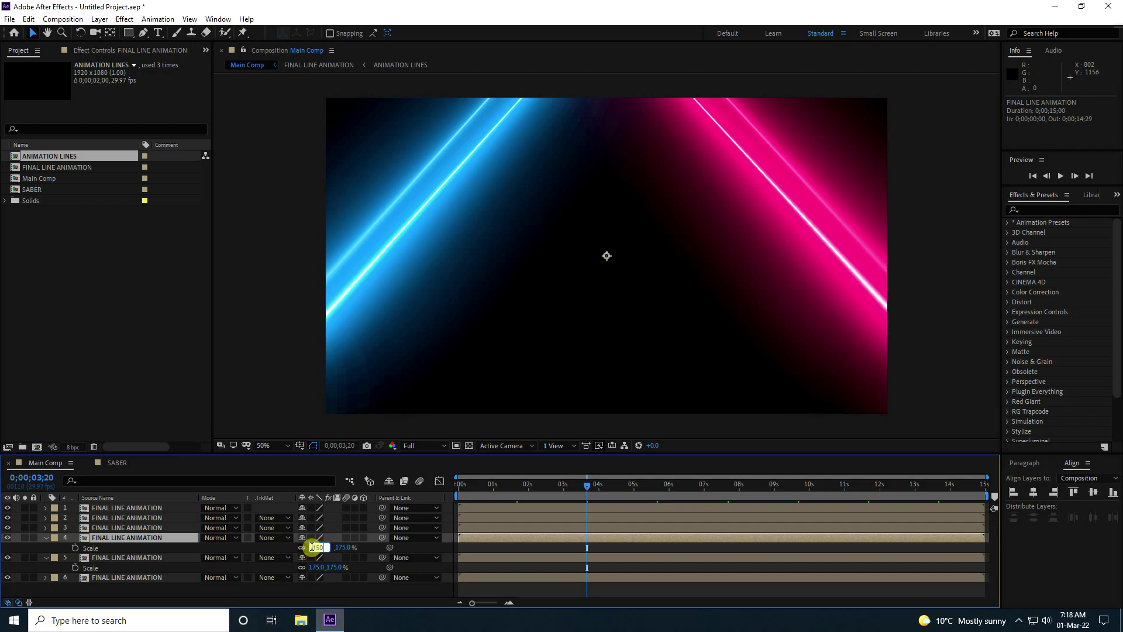
pyautogui.click(313, 547)
pyautogui.write('150')
pyautogui.press('Return')
# - Set the scale of FINAL LINE ANIMATION layer 3 to 125%
pyautogui.click(148, 528)
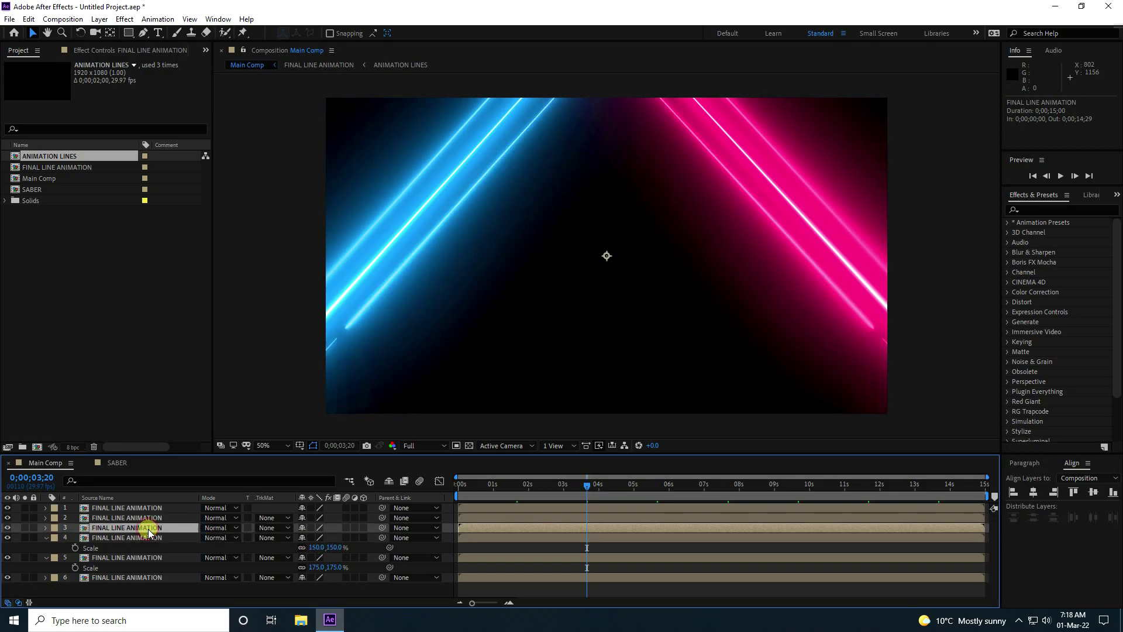
pyautogui.press('s')
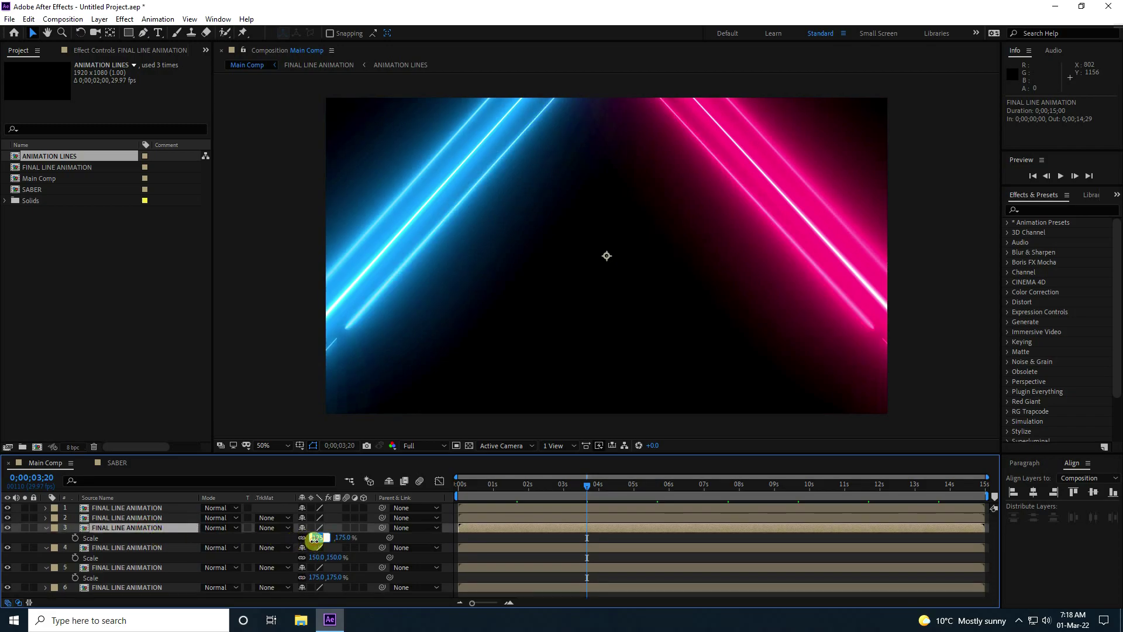
pyautogui.write('125')
pyautogui.press('Return')
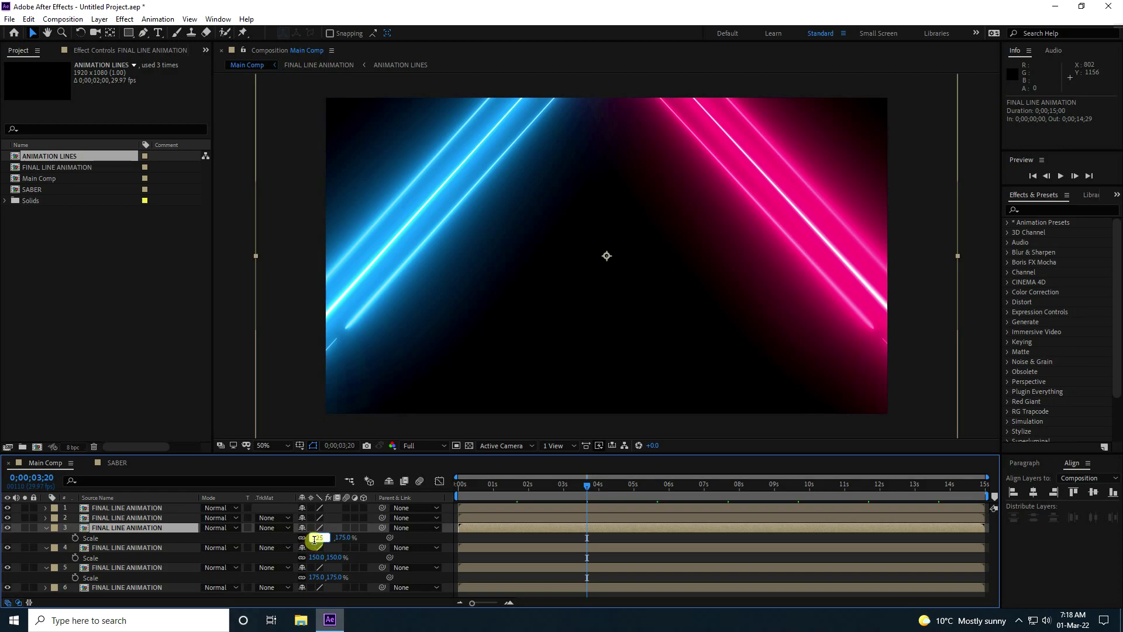
# - Set the scale of FINAL LINE ANIMATION layer 2 to 100%
pyautogui.click(119, 518)
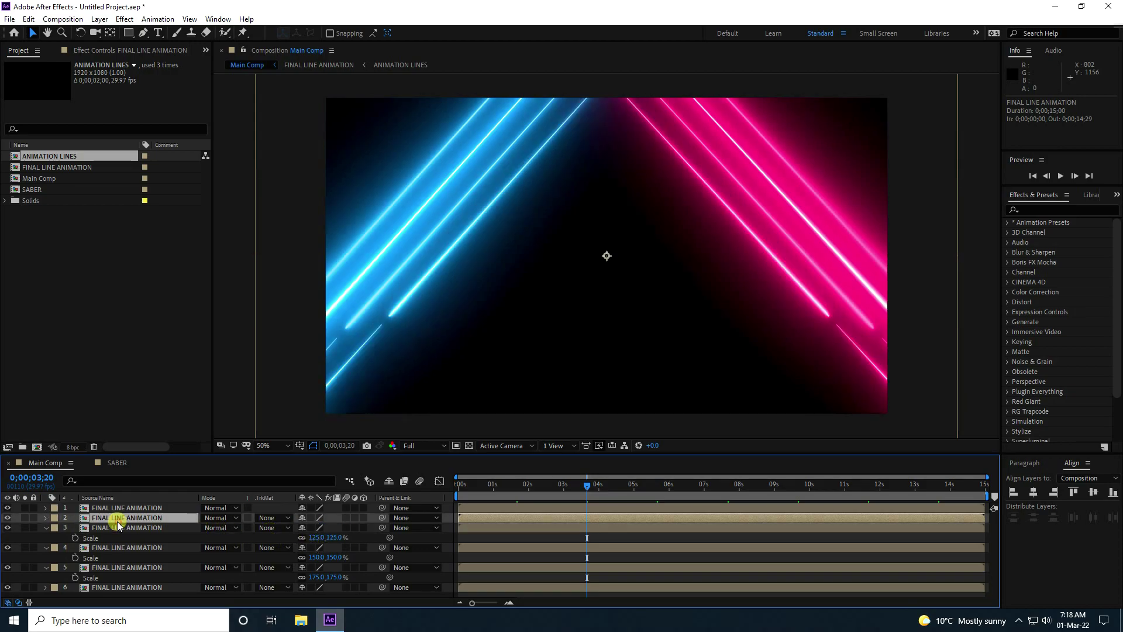
pyautogui.press('s')
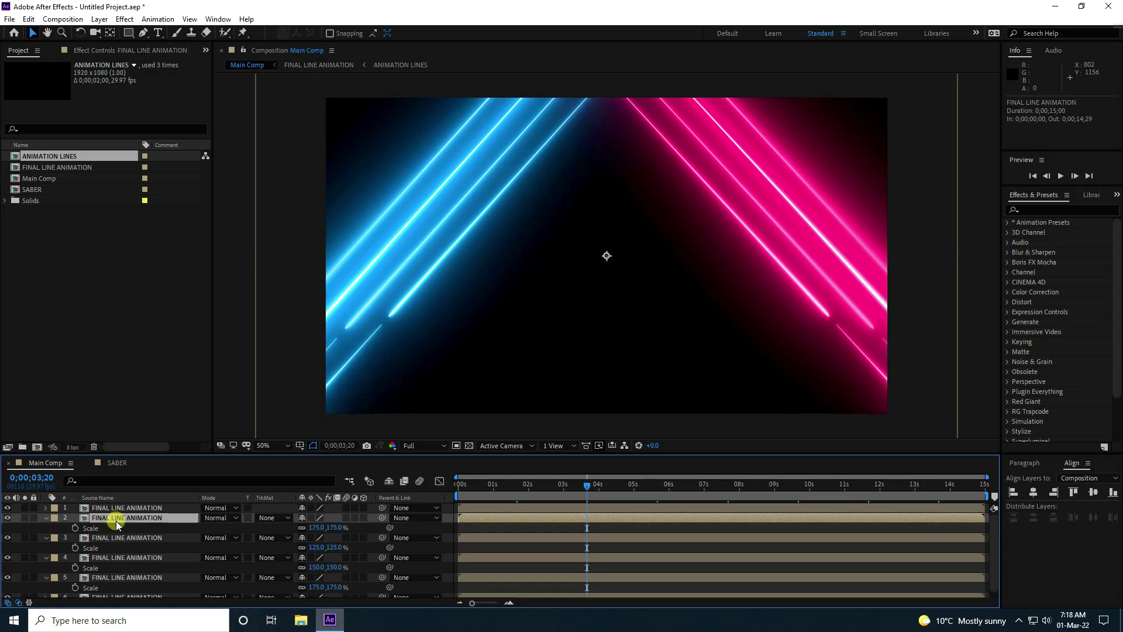
pyautogui.click(317, 528)
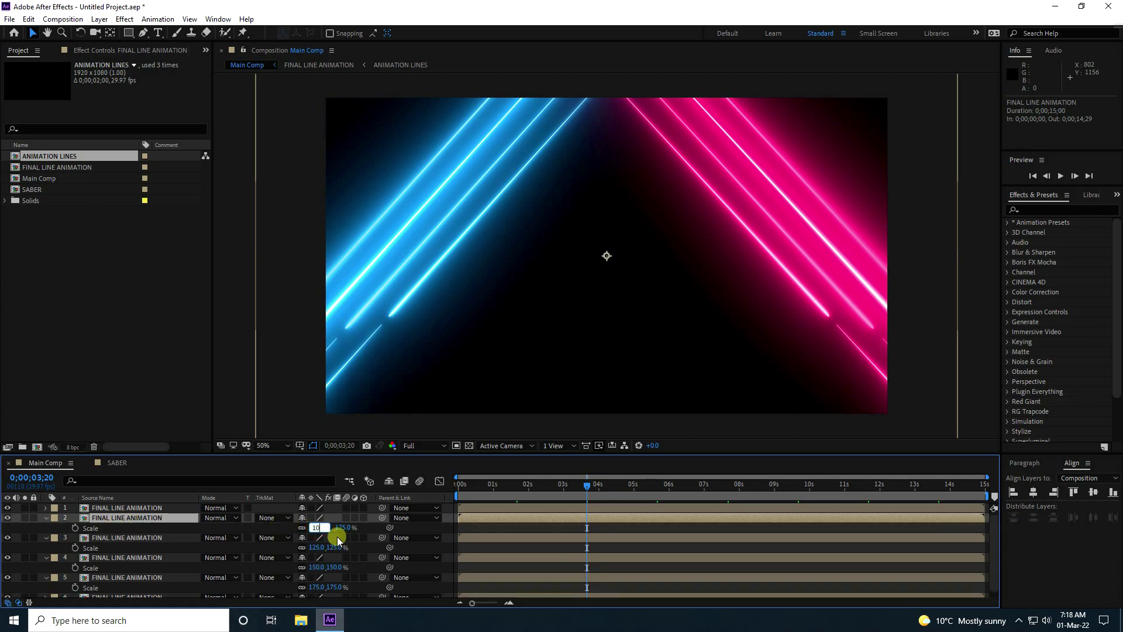
pyautogui.write('100')
pyautogui.press('Return')
# - Set the scale of FINAL LINE ANIMATION layer 1 to 75%
pyautogui.click(129, 508)
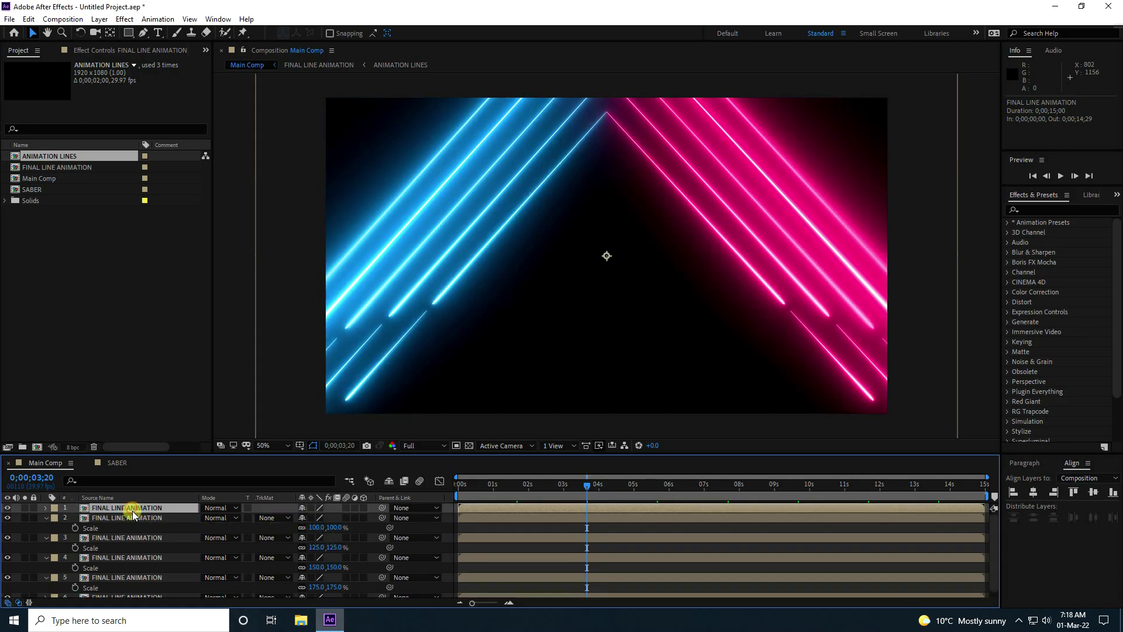
pyautogui.press('s')
pyautogui.click(314, 517)
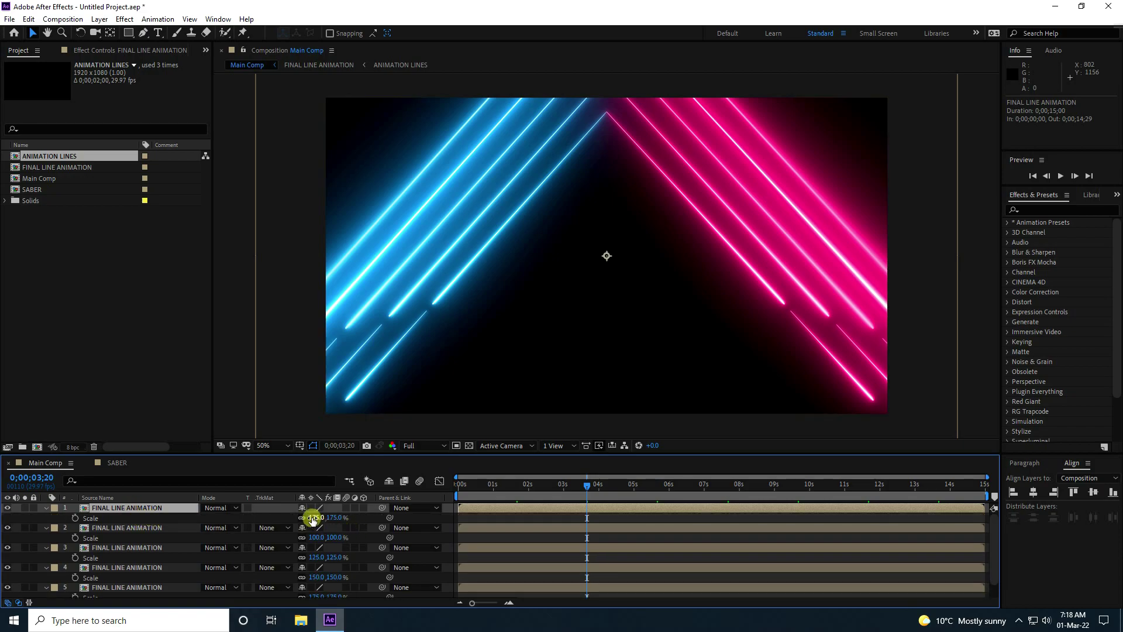
pyautogui.write('75')
pyautogui.press('Return')
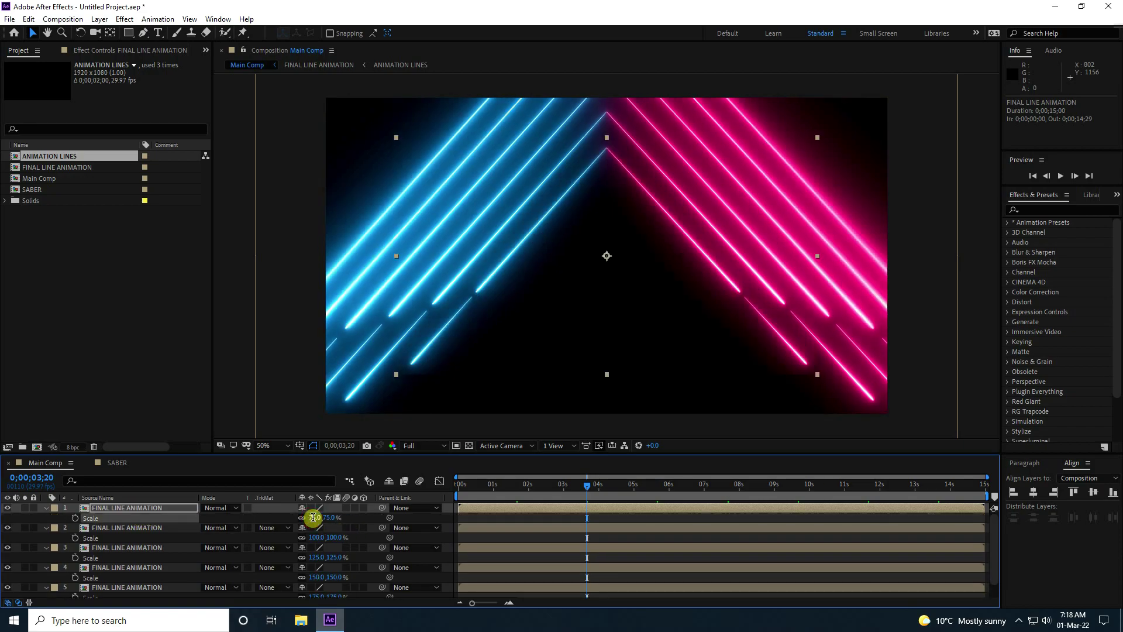
# - Duplicate the 75% FINAL LINE ANIMATION layer twice and set the scale of layer 2 to 50%
pyautogui.click(114, 510)
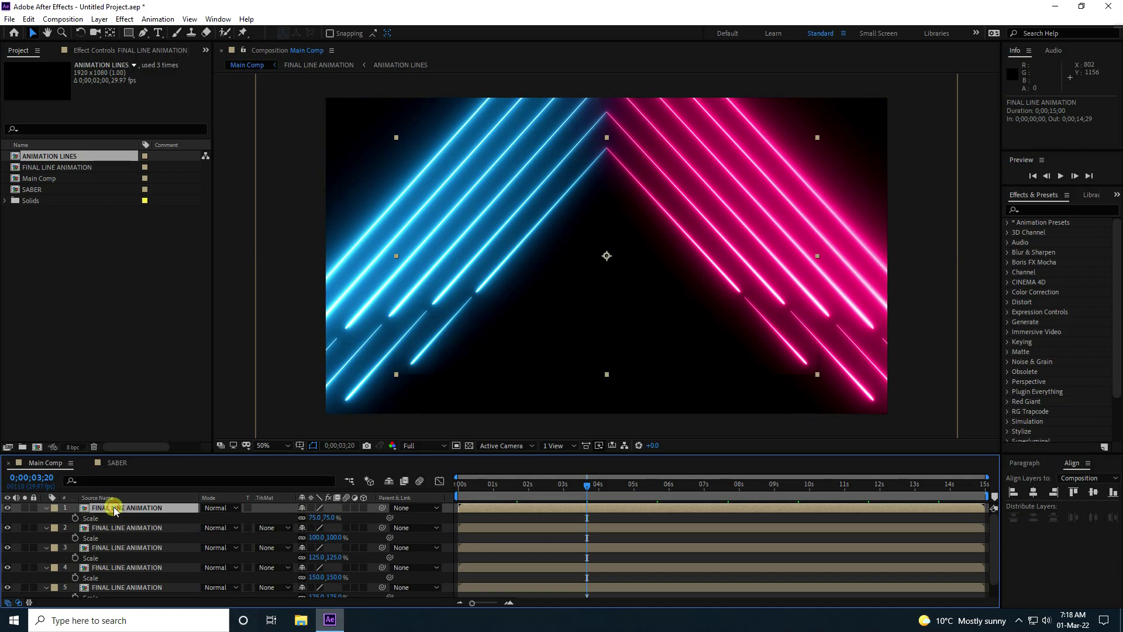
pyautogui.hotkey('ctrl', 'd')
pyautogui.hotkey('ctrl', 'd')
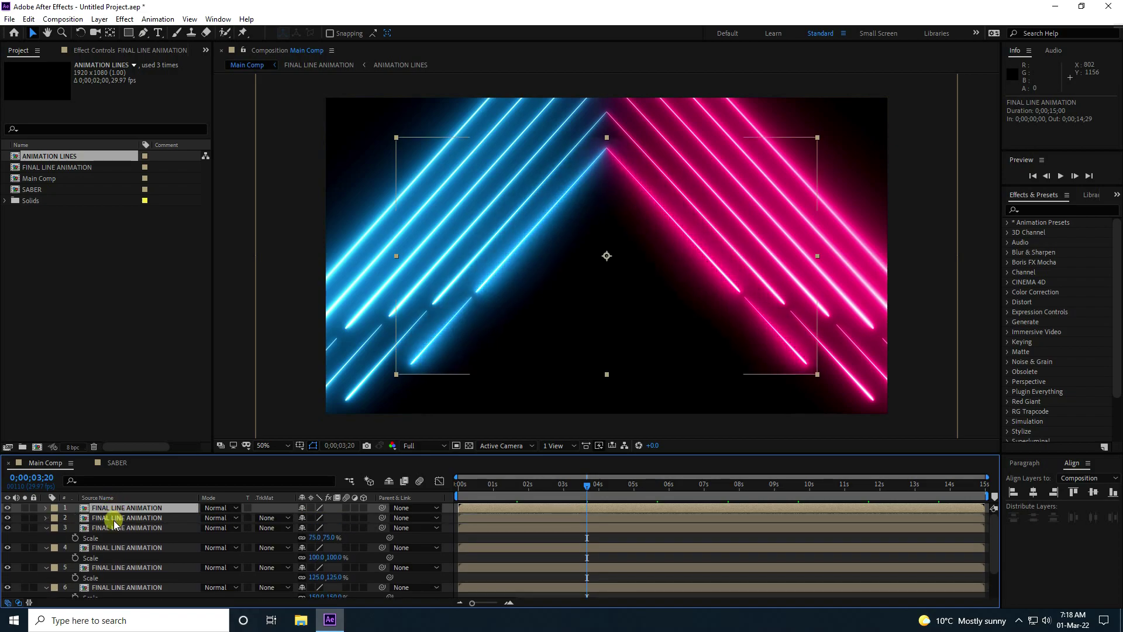
pyautogui.click(113, 526)
pyautogui.click(111, 519)
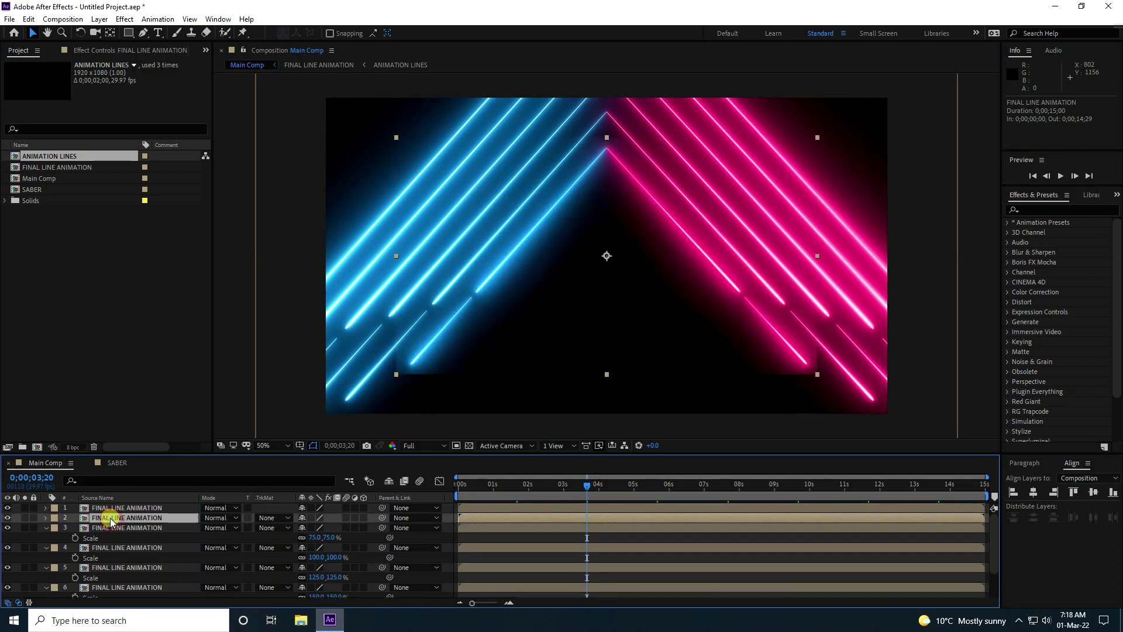
pyautogui.write('s')
pyautogui.write('50')
pyautogui.press('Return')
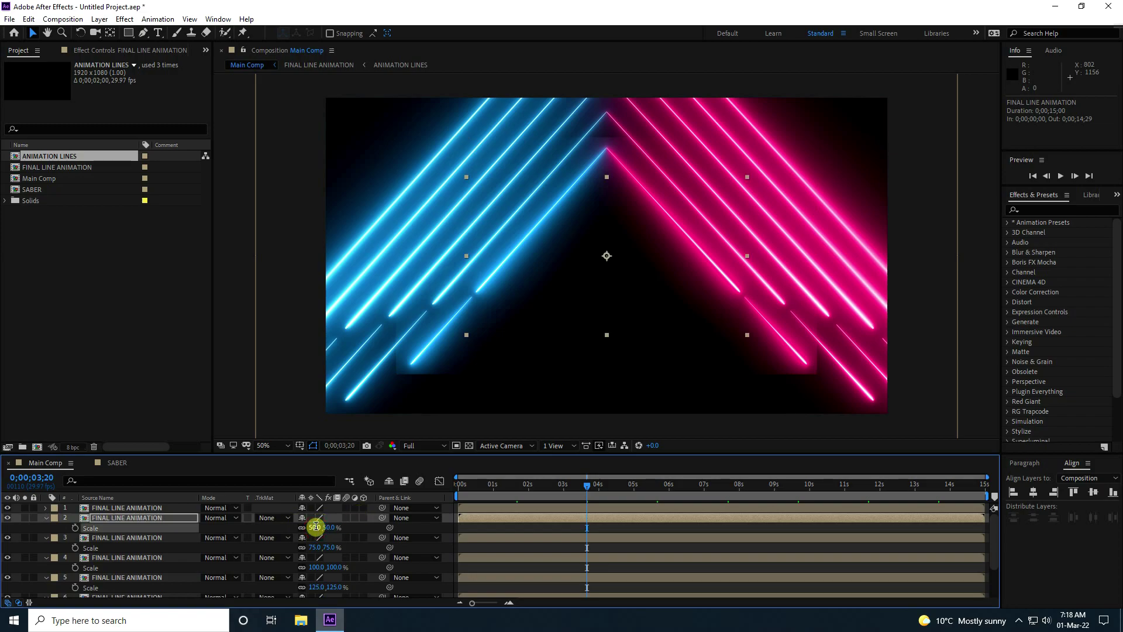
# - Set the scale of FINAL LINE ANIMATION layer 1 to 25%
pyautogui.click(105, 509)
pyautogui.press('s')
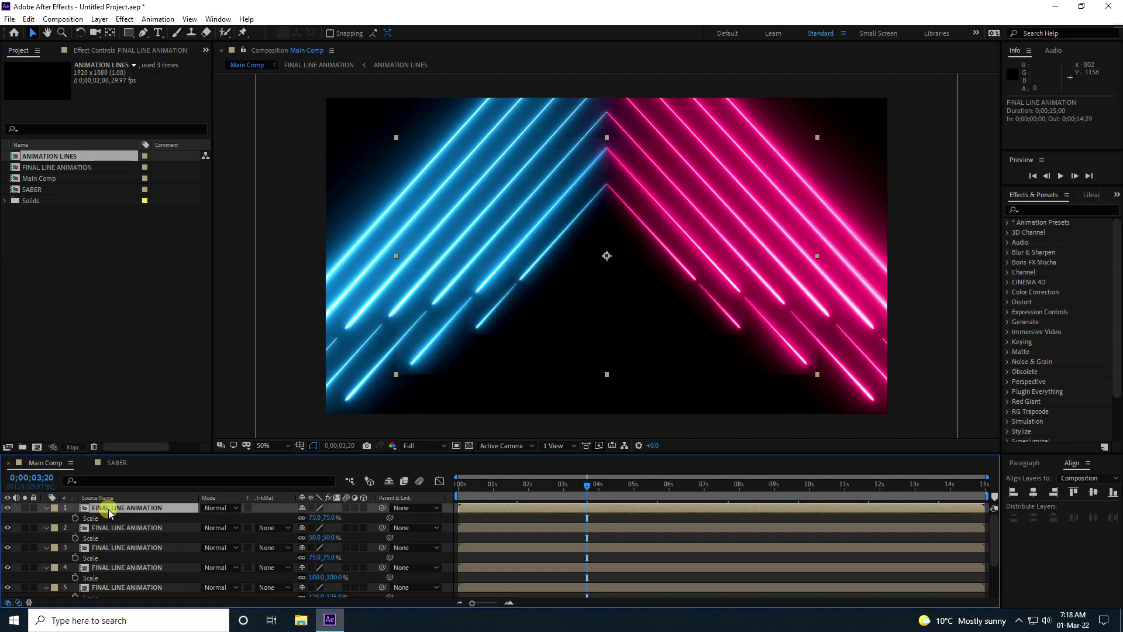
pyautogui.click(315, 517)
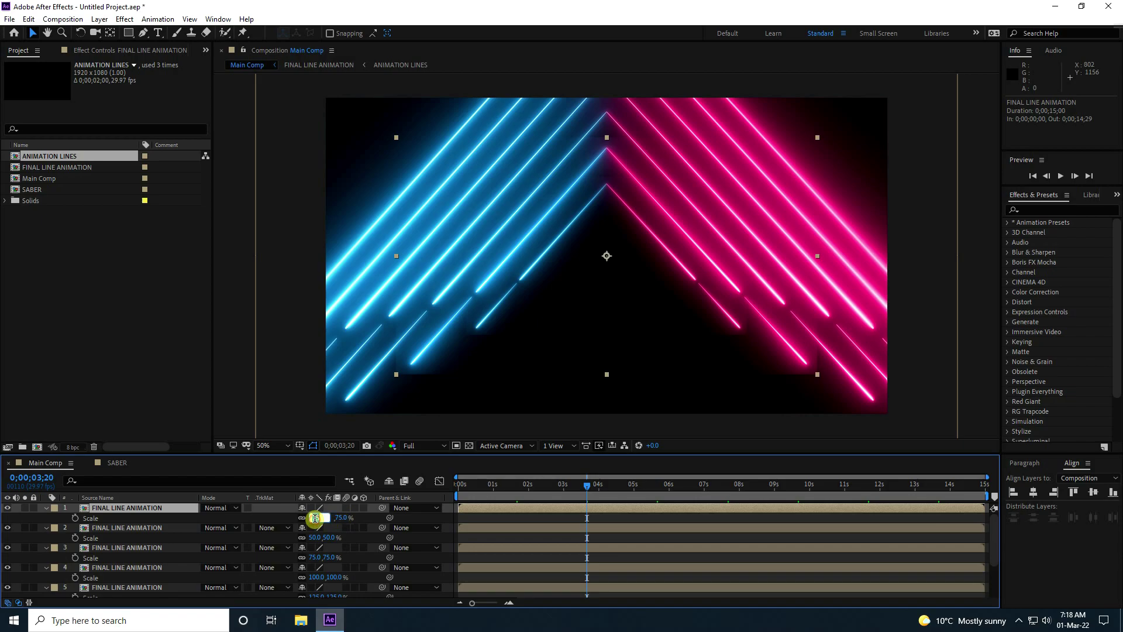
pyautogui.write('25')
pyautogui.press('Return')
# - Preview Main Comp from the first frame to check the stacked line animation
pyautogui.moveTo(596, 484); pyautogui.dragTo(524, 488)
pyautogui.press('Home')
pyautogui.press('space')
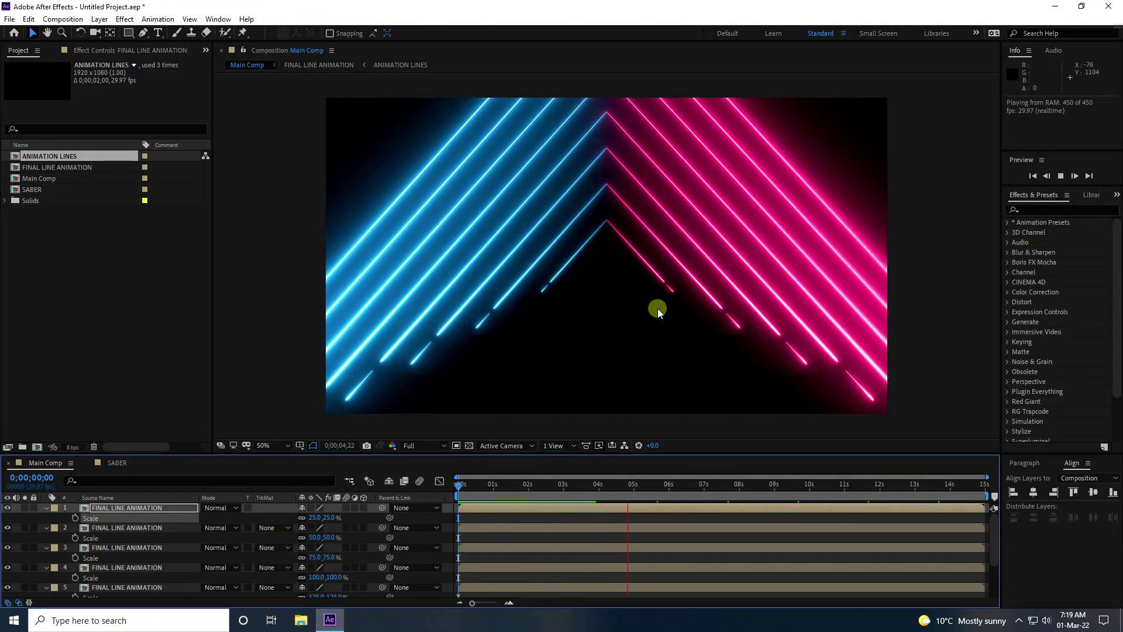
pyautogui.press('space')
# - Collapse the expanded properties of all eight FINAL LINE ANIMATION layers
pyautogui.click(46, 507)
pyautogui.click(46, 517)
pyautogui.click(46, 528)
pyautogui.click(45, 537)
pyautogui.click(46, 548)
pyautogui.click(46, 558)
pyautogui.click(46, 567)
pyautogui.click(46, 577)
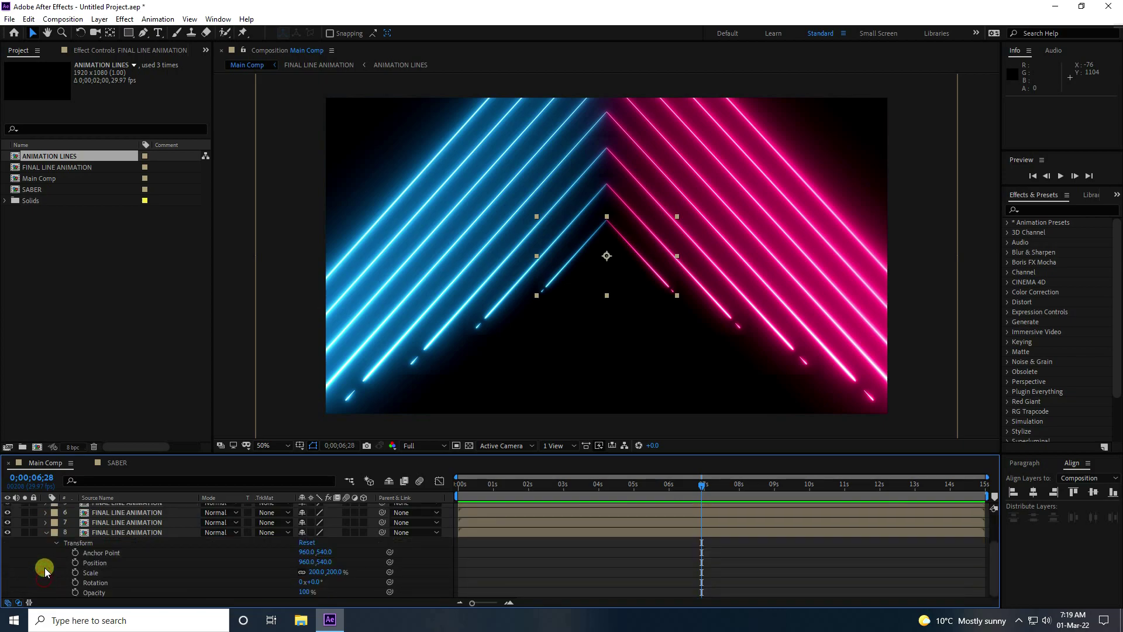
pyautogui.click(45, 533)
# - Pre-compose all eight FINAL LINE ANIMATION layers into a composition named LOOP ANIMATION
pyautogui.click(100, 587)
pyautogui.moveTo(100, 587); pyautogui.dragTo(146, 539)
pyautogui.rightClick(147, 540)
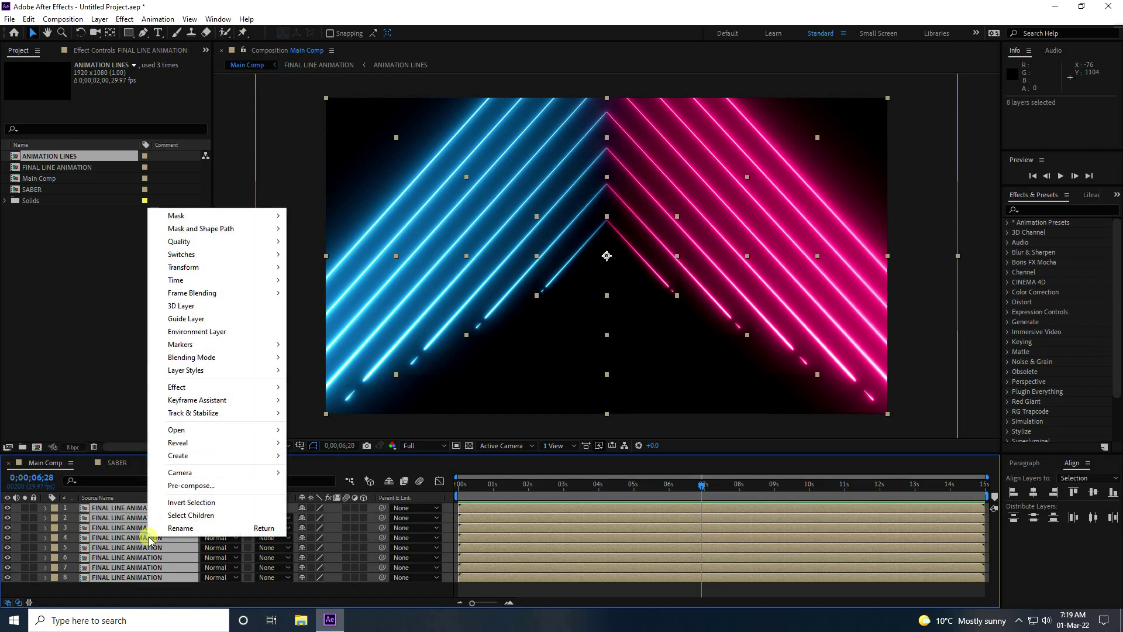
pyautogui.click(200, 486)
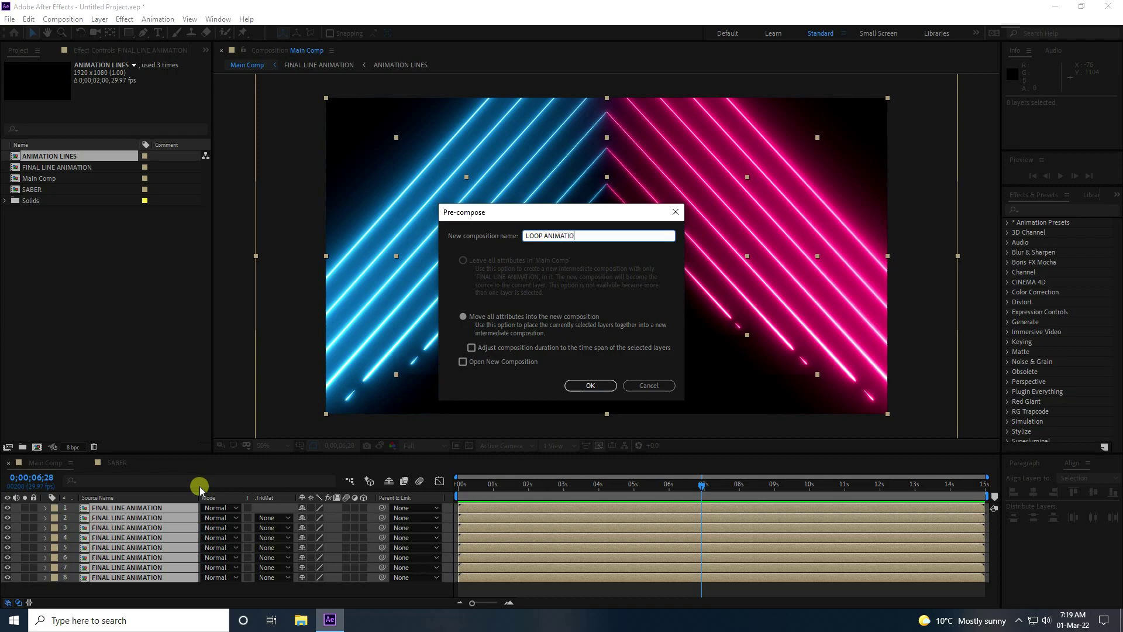
pyautogui.click(589, 385)
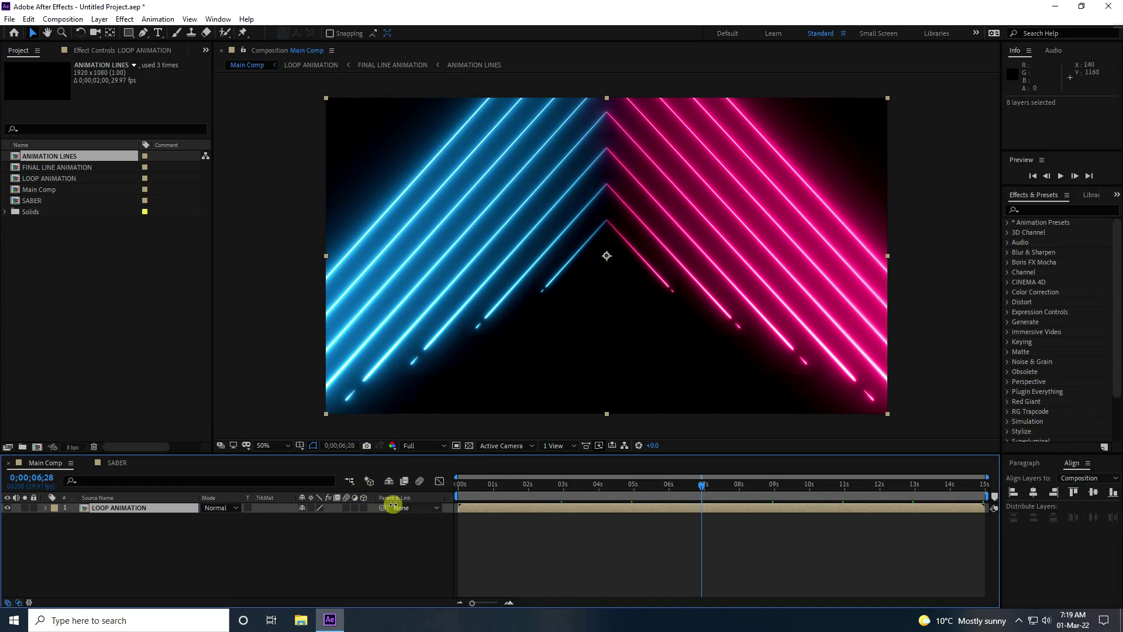
# - Play back the LOOP ANIMATION layer from near the start of Main Comp and deselect it
pyautogui.click(476, 484)
pyautogui.press('space')
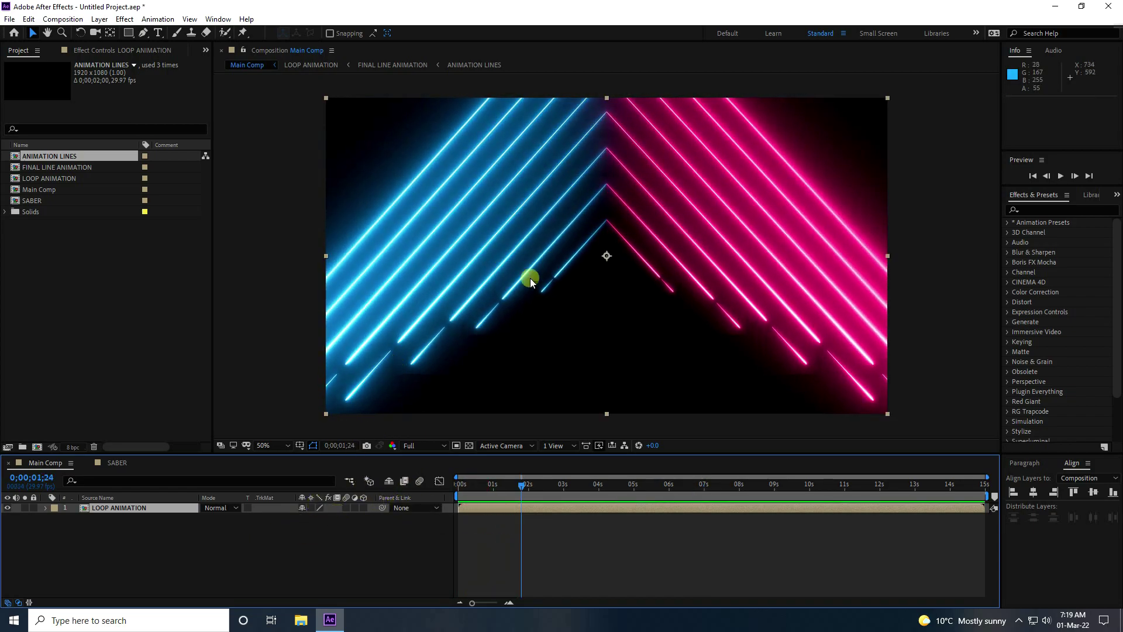
pyautogui.rightClick(119, 550)
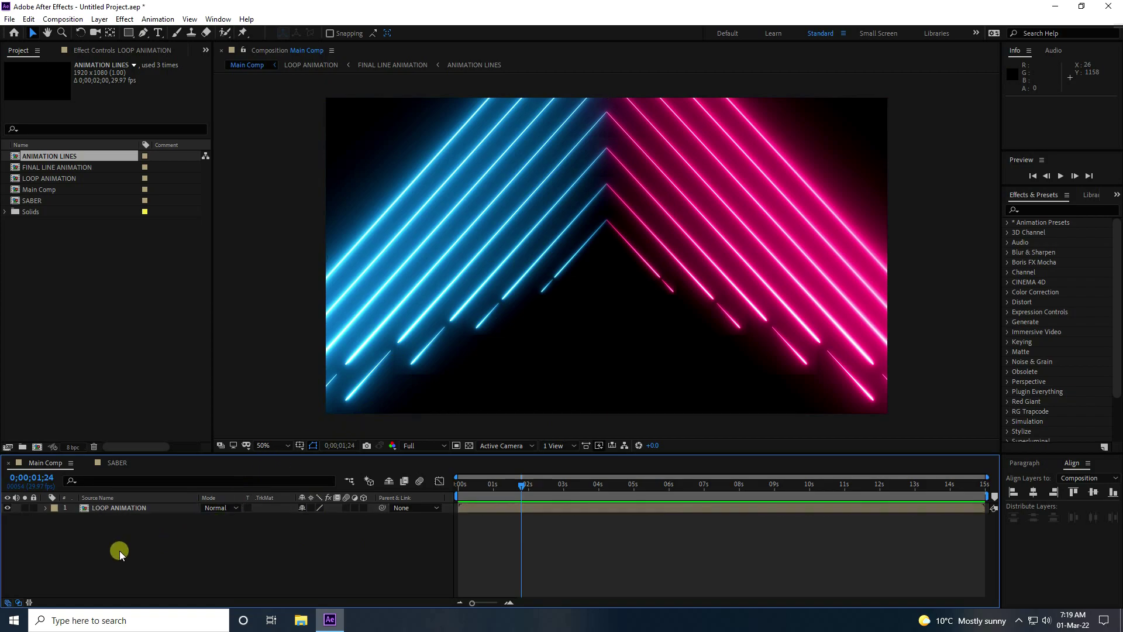
# - Import texture.jpg from the LOGO folder and place it beneath the LOOP ANIMATION layer in Main Comp
pyautogui.rightClick(54, 284)
pyautogui.moveTo(166, 345)
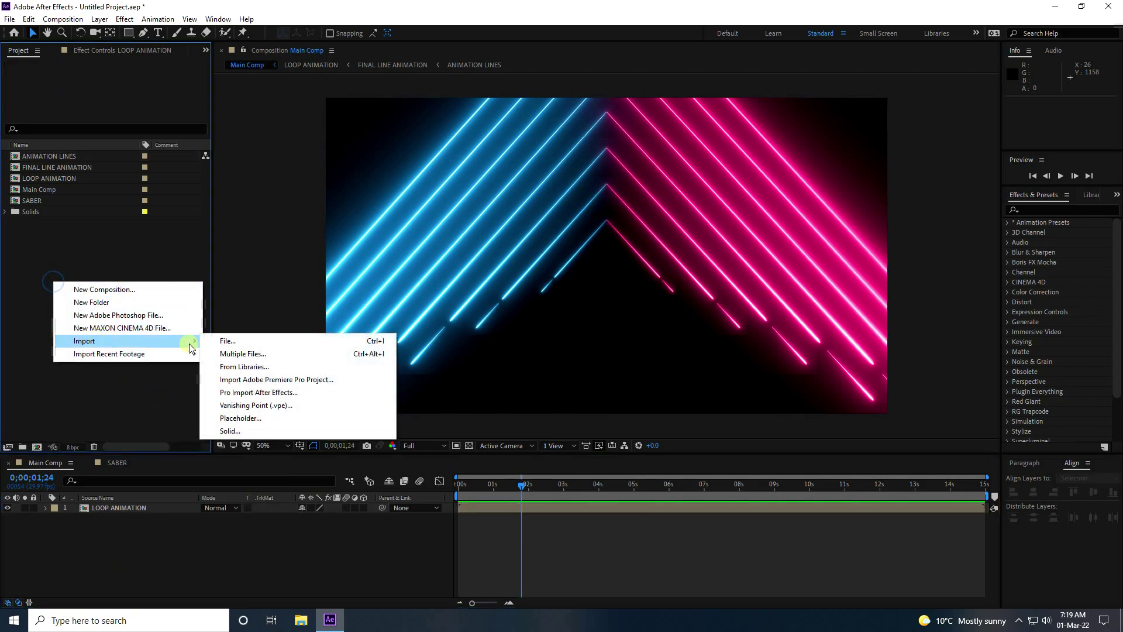
pyautogui.click(264, 344)
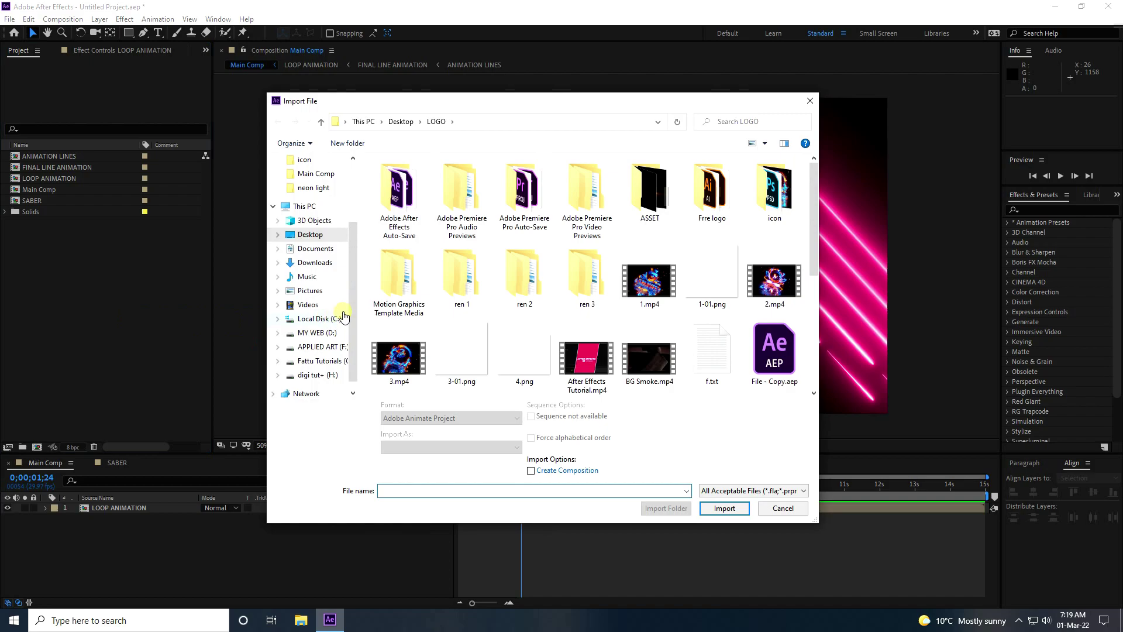
pyautogui.scroll(-5, 439, 304)
pyautogui.click(414, 339)
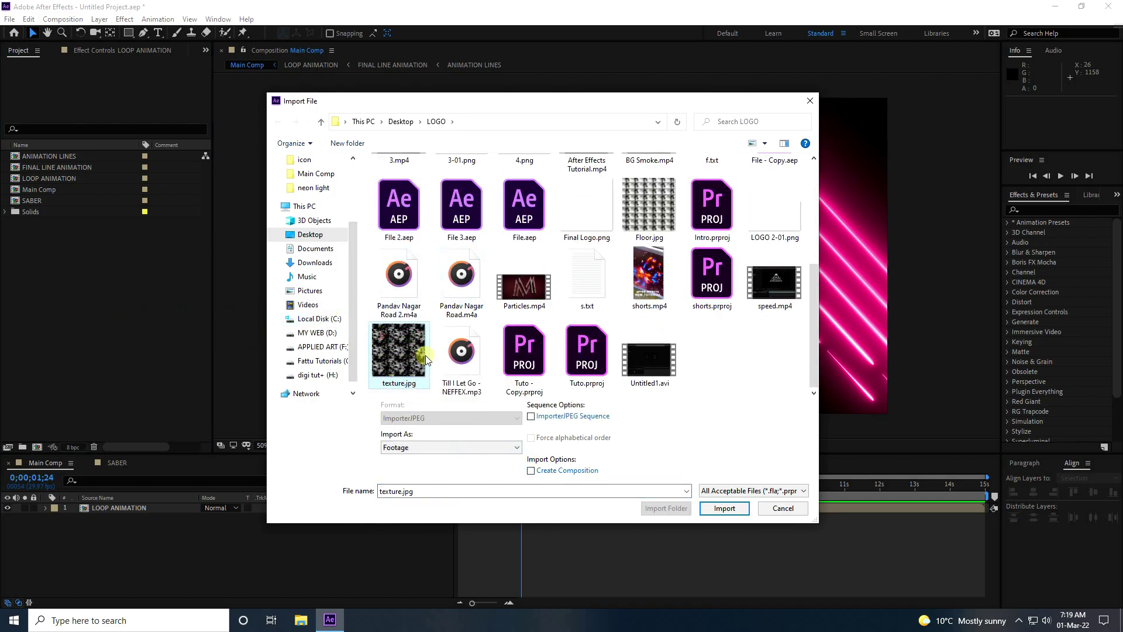
pyautogui.click(726, 508)
pyautogui.moveTo(40, 231); pyautogui.dragTo(150, 555)
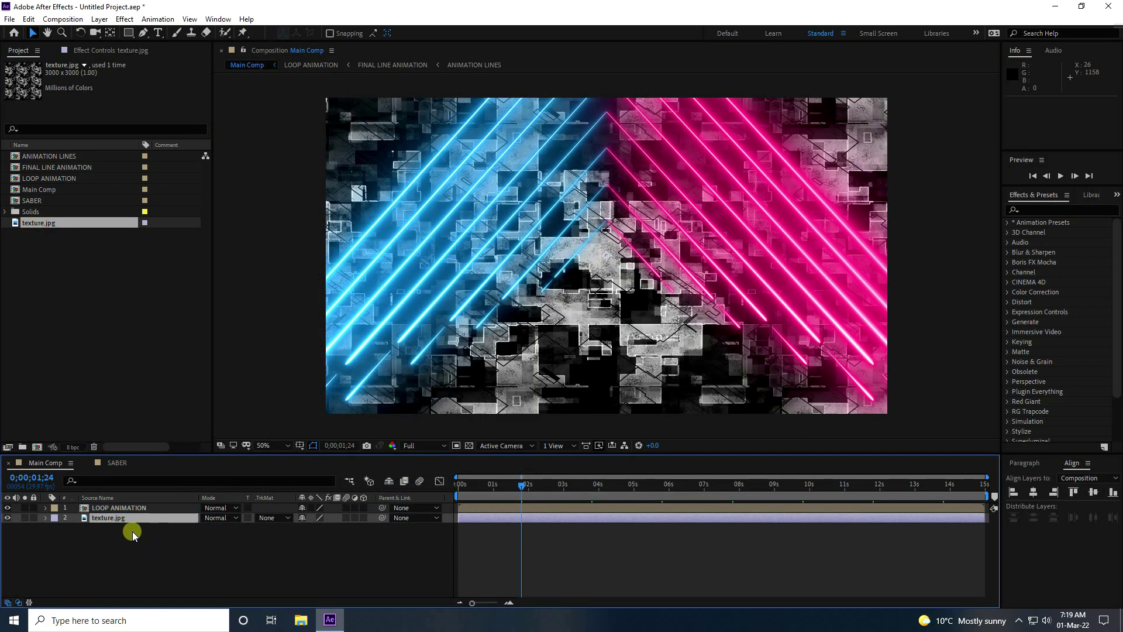
# - Pre-compose the texture.jpg layer as FLOOR, moving all attributes into the new composition
pyautogui.rightClick(117, 522)
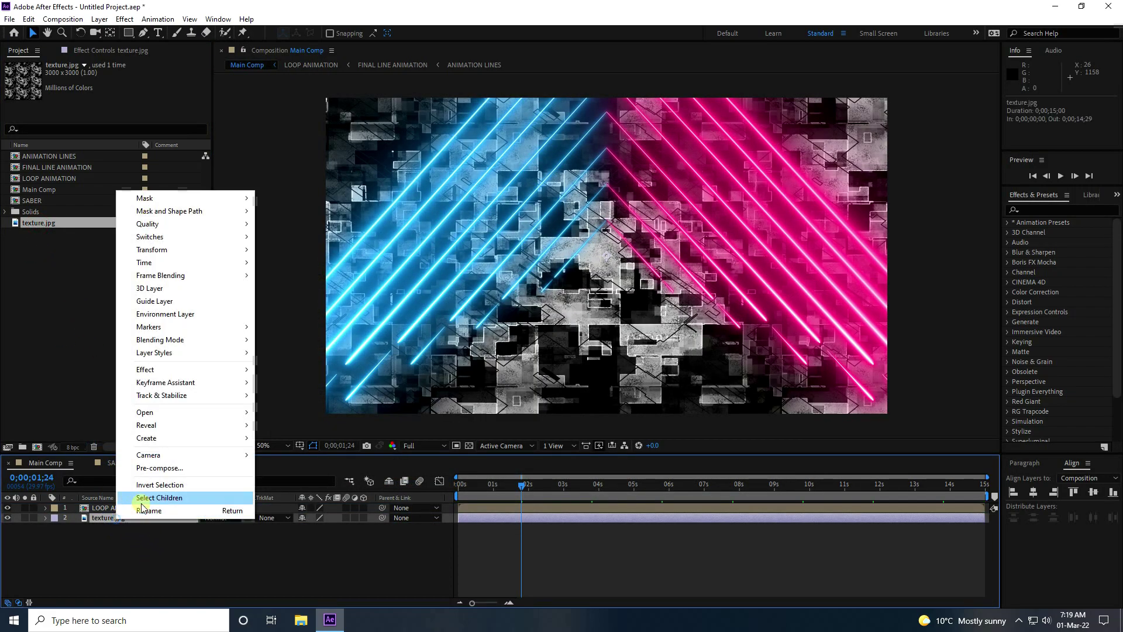
pyautogui.click(146, 466)
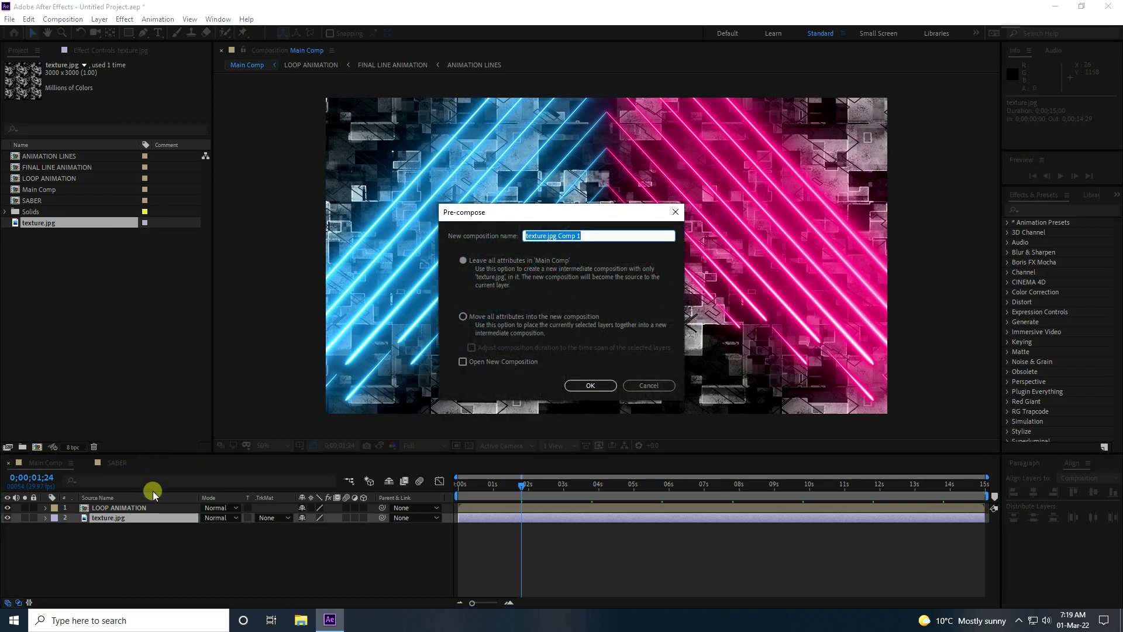
pyautogui.write('FLOOR')
pyautogui.click(518, 317)
pyautogui.click(582, 386)
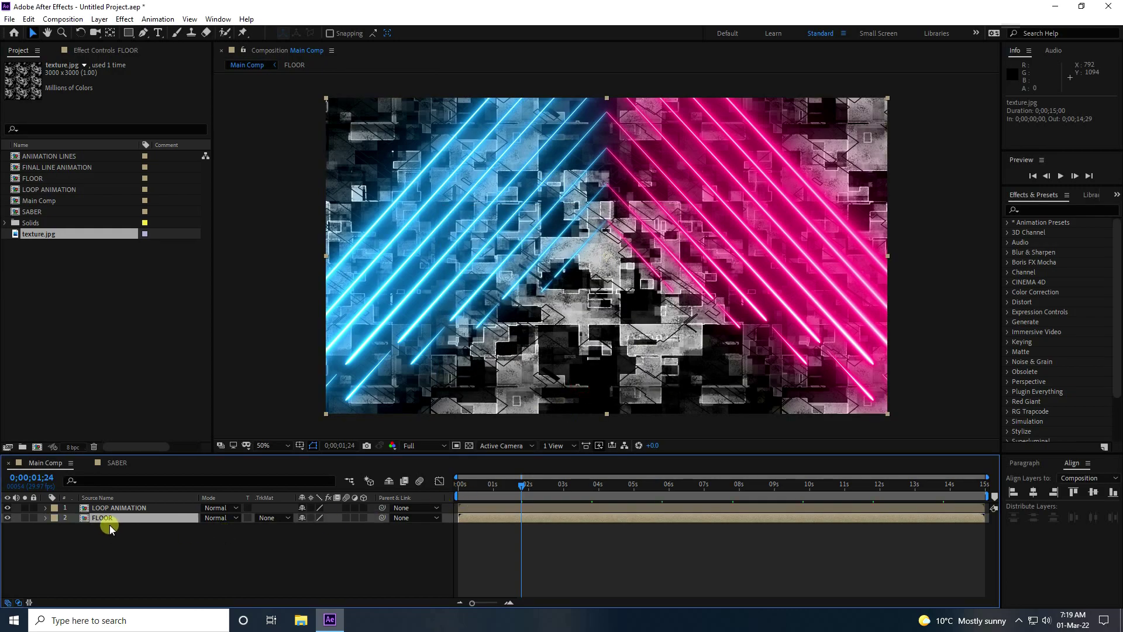
# - Open the FLOOR composition and make its texture.jpg layer 3D
pyautogui.doubleClick(97, 519)
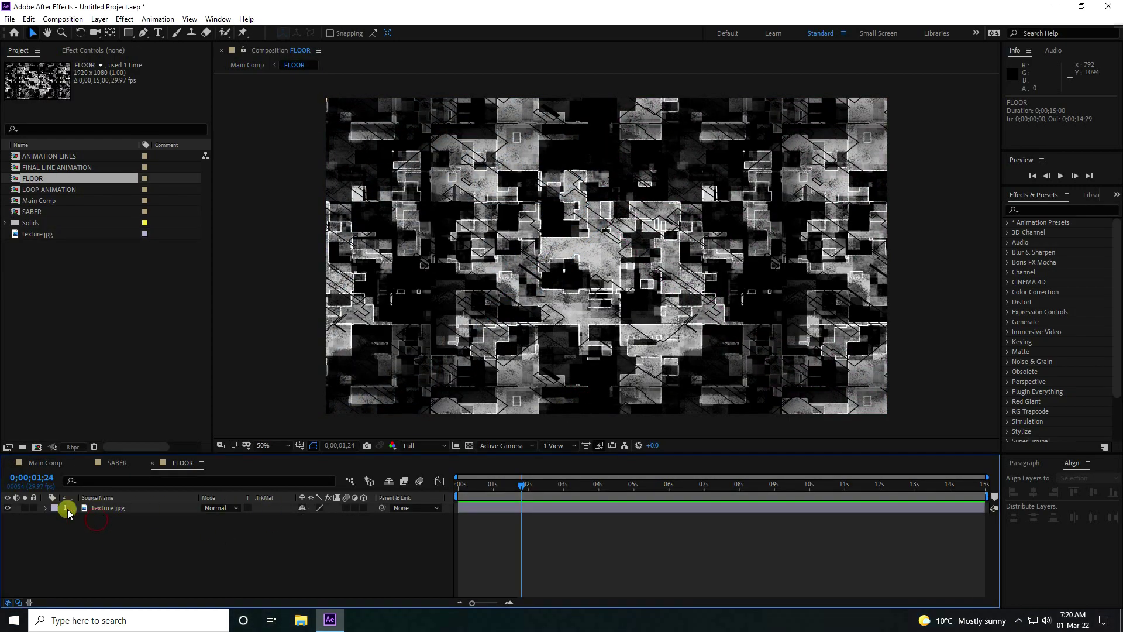
pyautogui.click(363, 506)
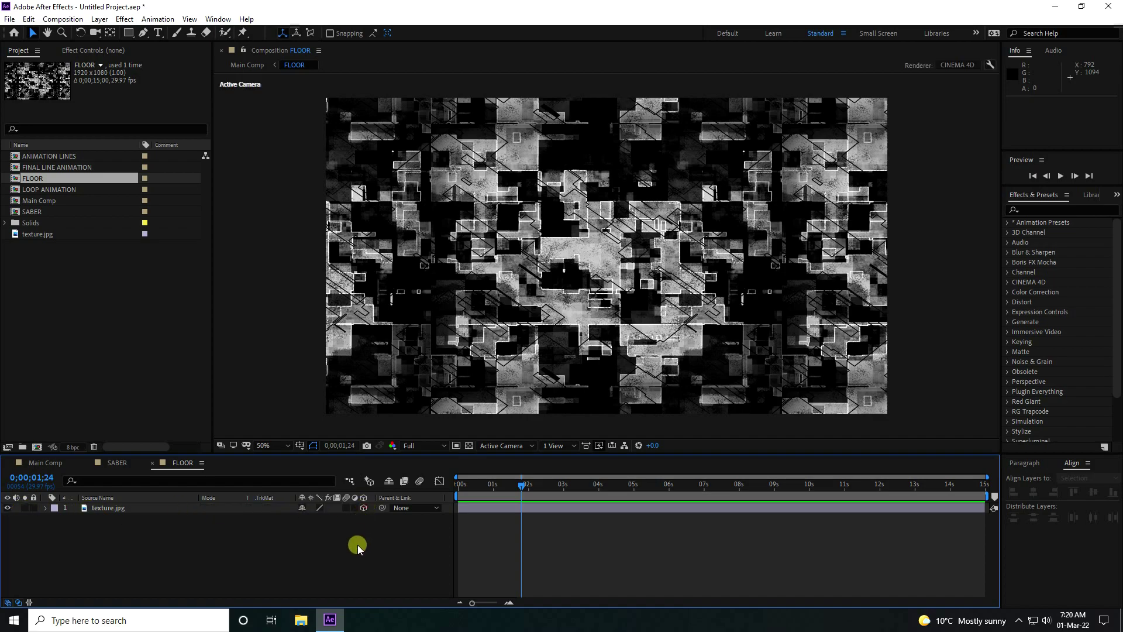
# - Set the texture.jpg layer's X Rotation to 90° and lower it to a Y position of about 778
pyautogui.click(105, 511)
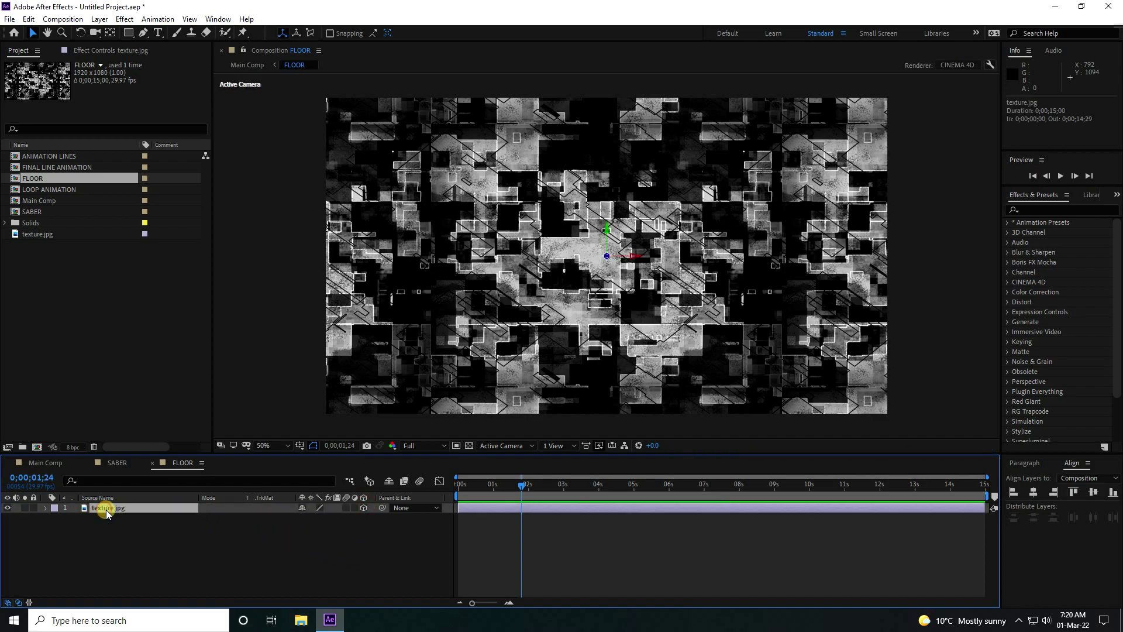
pyautogui.press('r')
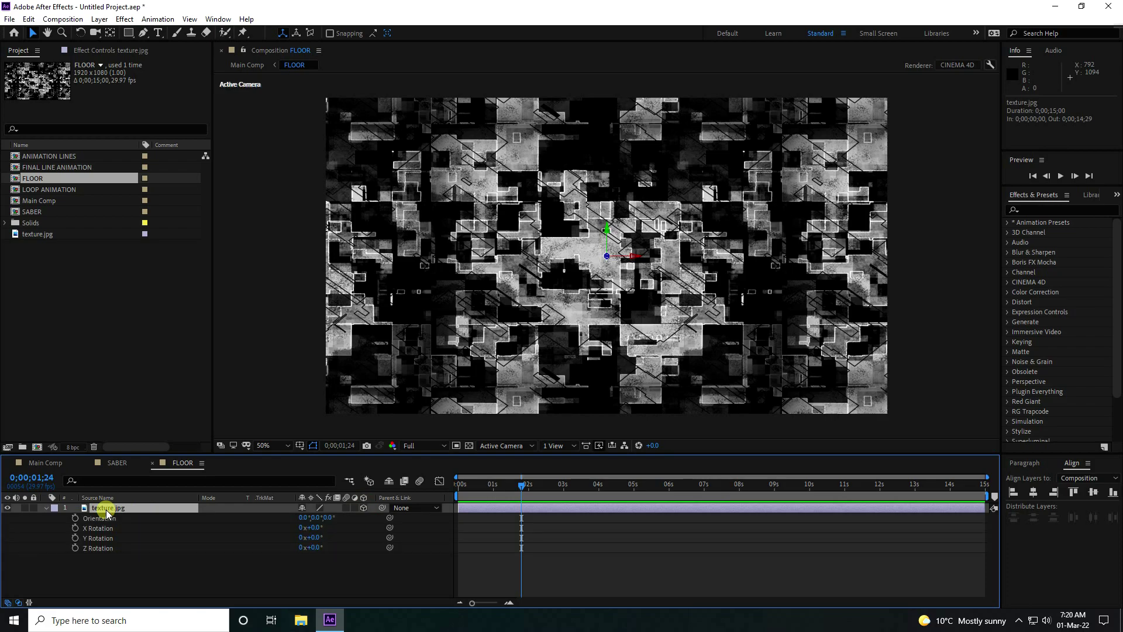
pyautogui.click(316, 527)
pyautogui.write('90')
pyautogui.press('Return')
pyautogui.moveTo(612, 284); pyautogui.dragTo(607, 347)
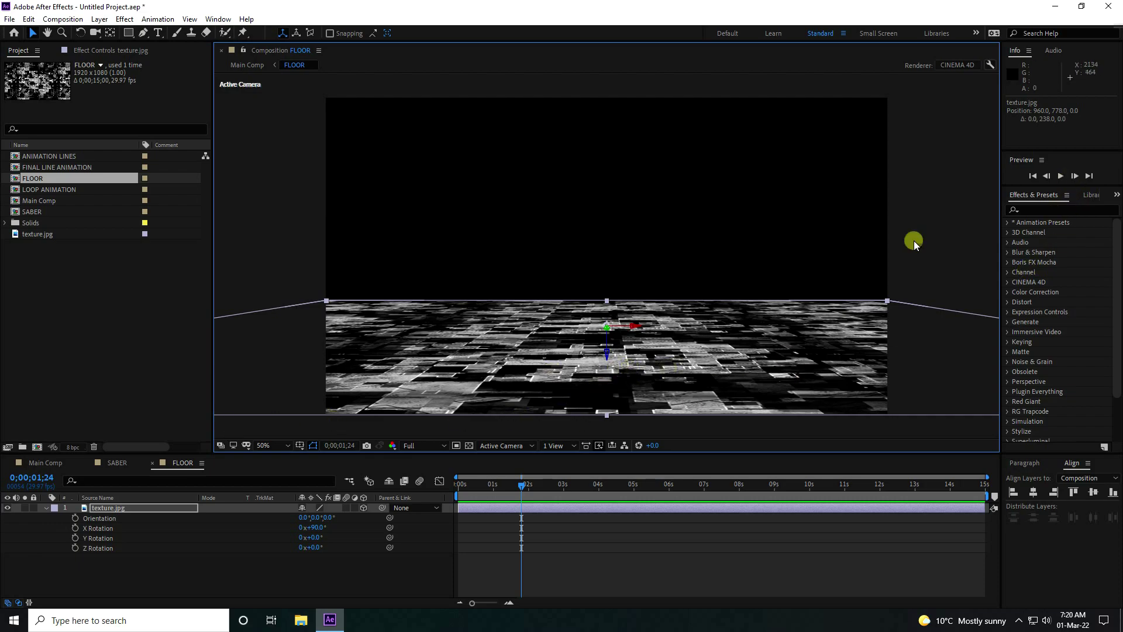
# - Find the Motion Tile effect and apply it to the texture.jpg layer
pyautogui.click(1047, 209)
pyautogui.write('motion')
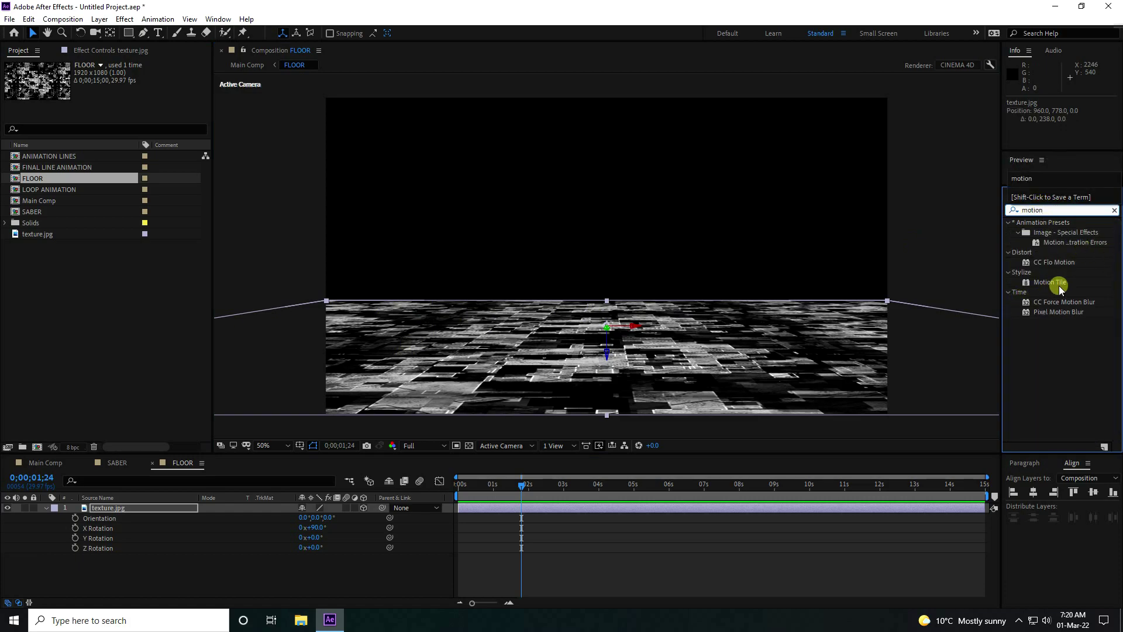
pyautogui.click(1057, 284)
pyautogui.moveTo(1058, 285); pyautogui.dragTo(124, 509)
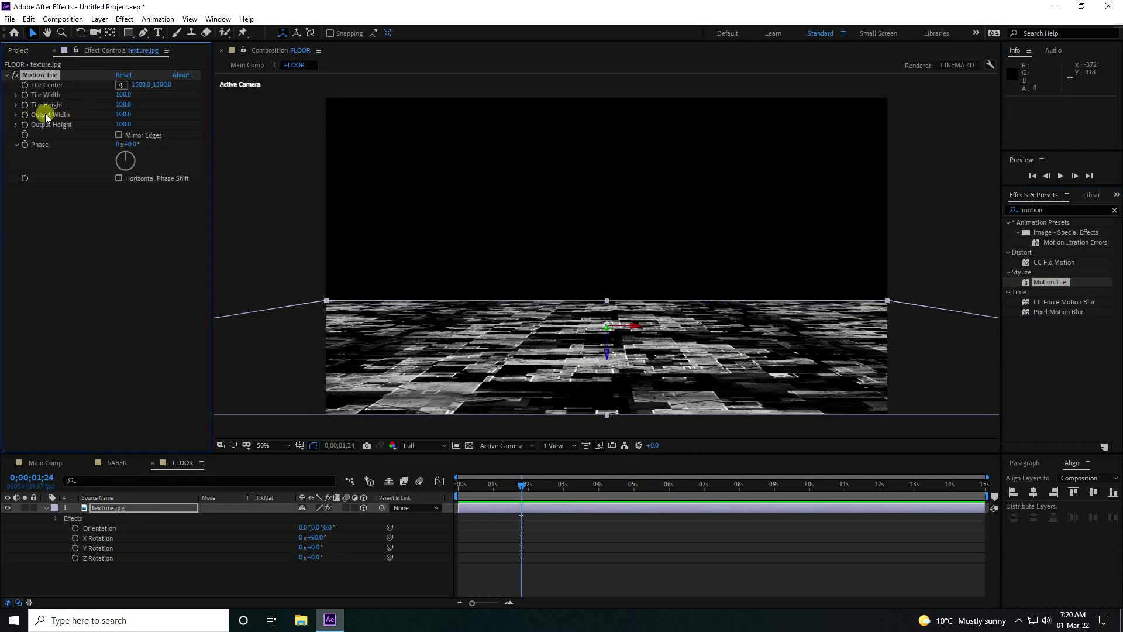
# - Set Motion Tile's Output Width and Output Height to 300 and enable Mirror Edges
pyautogui.click(125, 125)
pyautogui.write('300')
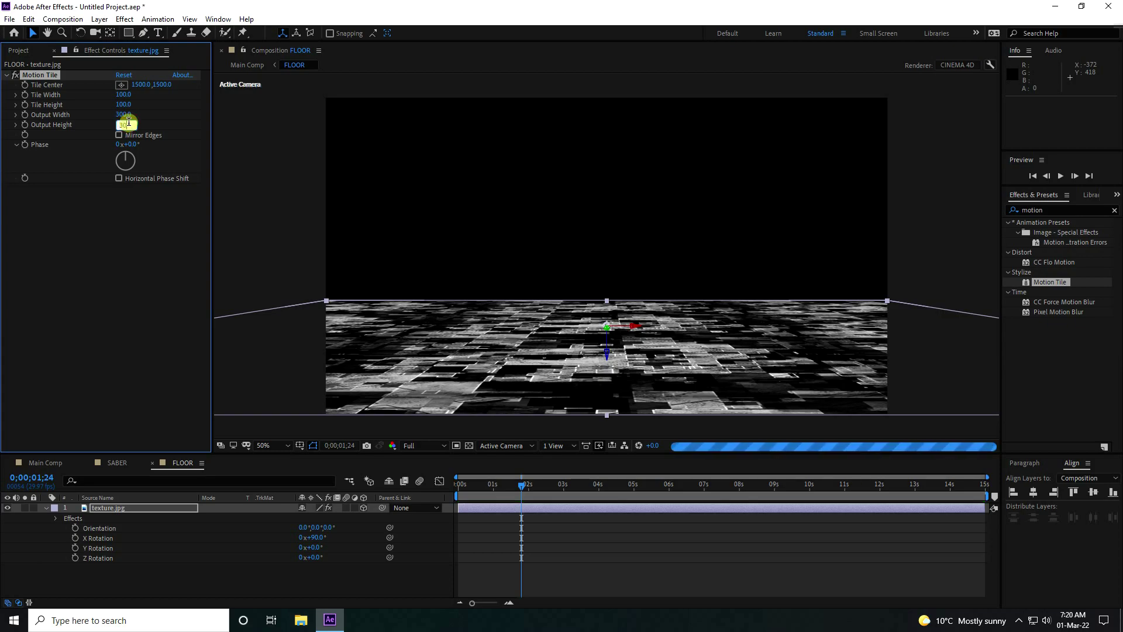
pyautogui.press('Return')
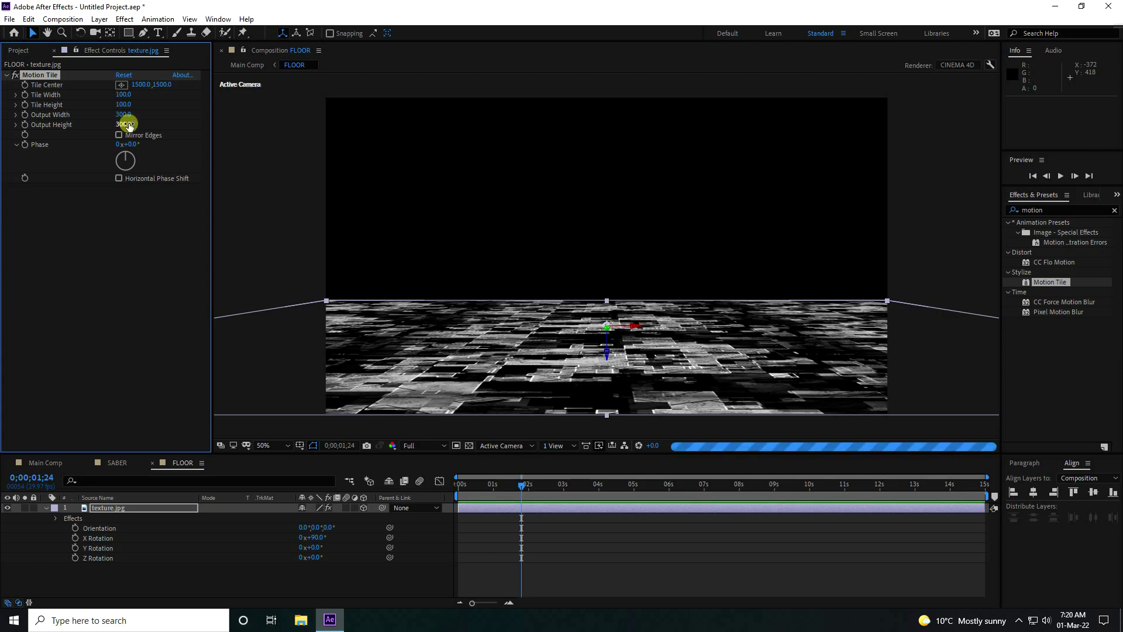
pyautogui.click(119, 135)
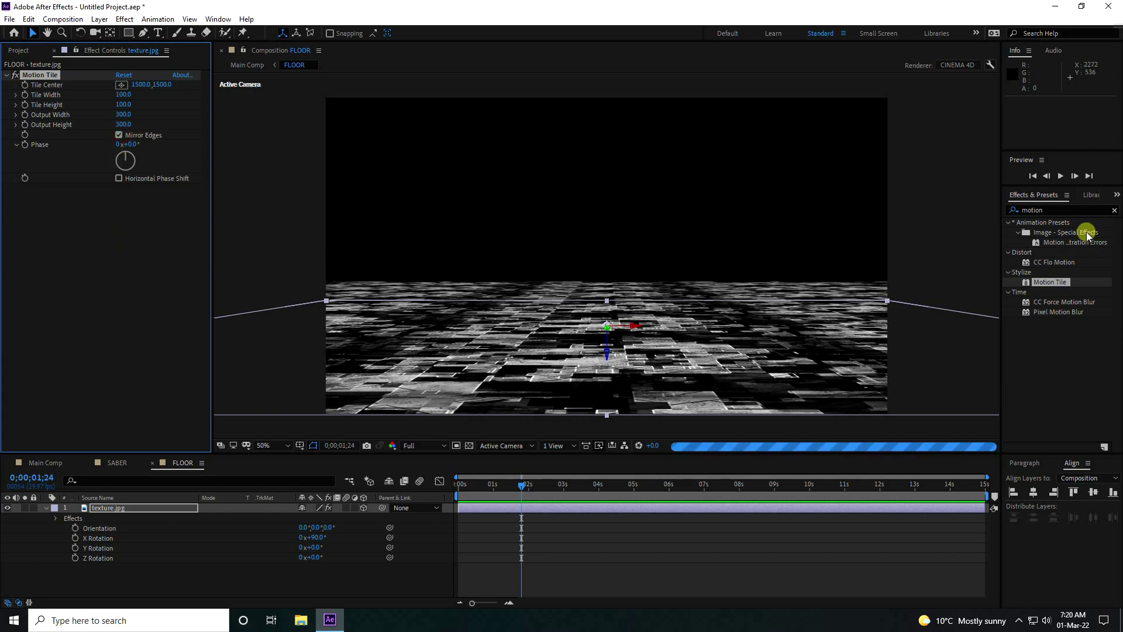
# - Find the Levels effect, apply it to the texture.jpg layer and set its Gamma to 0.5
pyautogui.doubleClick(1057, 210)
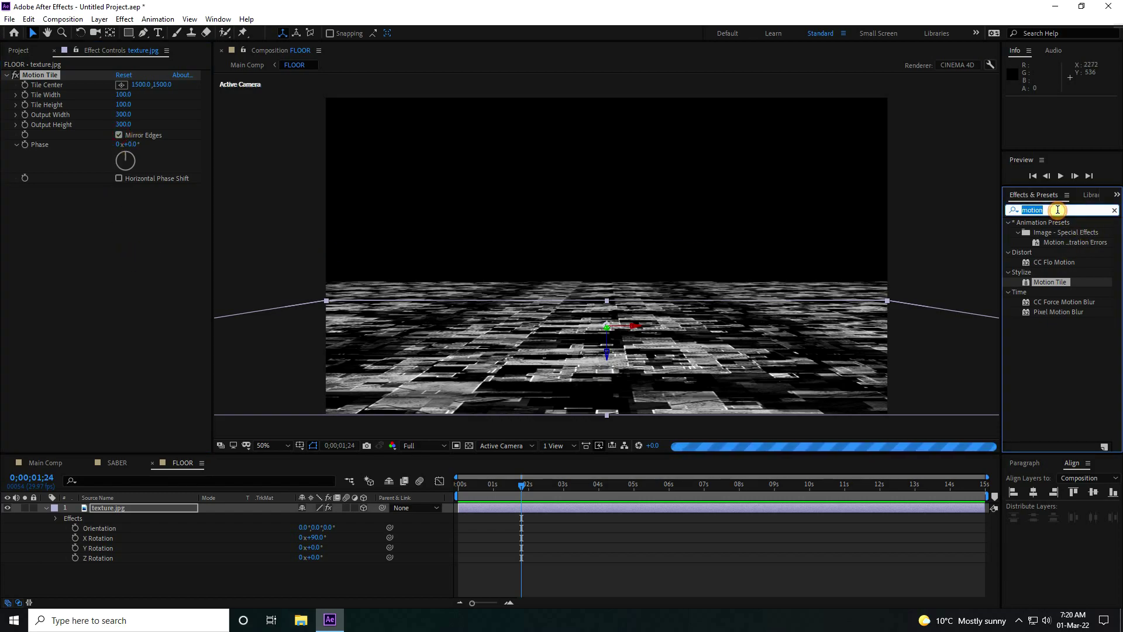
pyautogui.write('level')
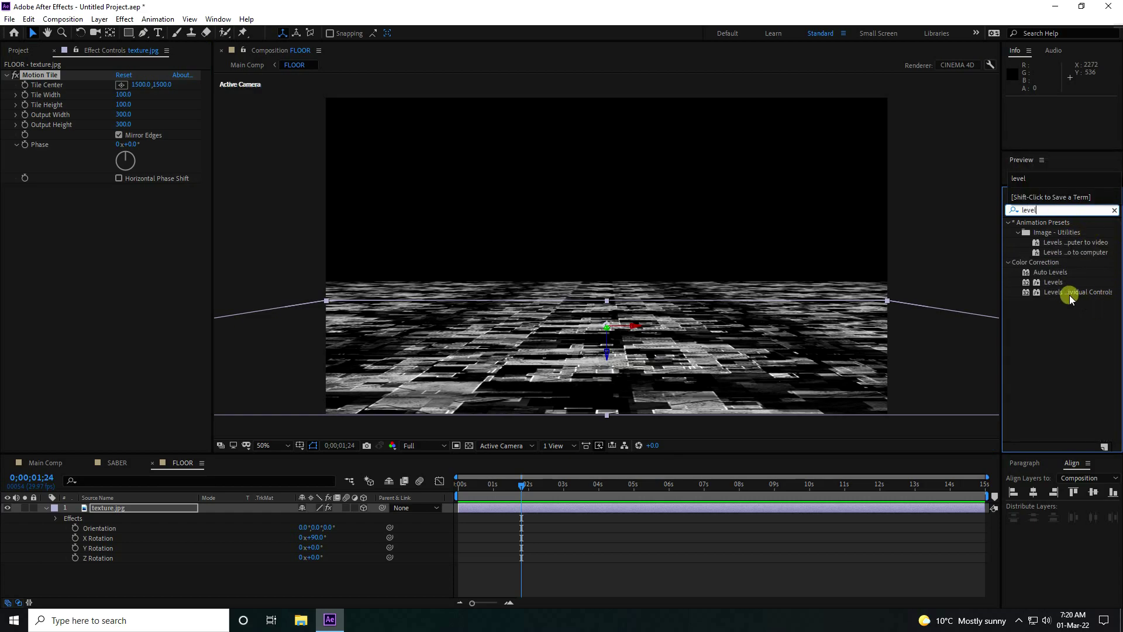
pyautogui.moveTo(1053, 281); pyautogui.dragTo(153, 342)
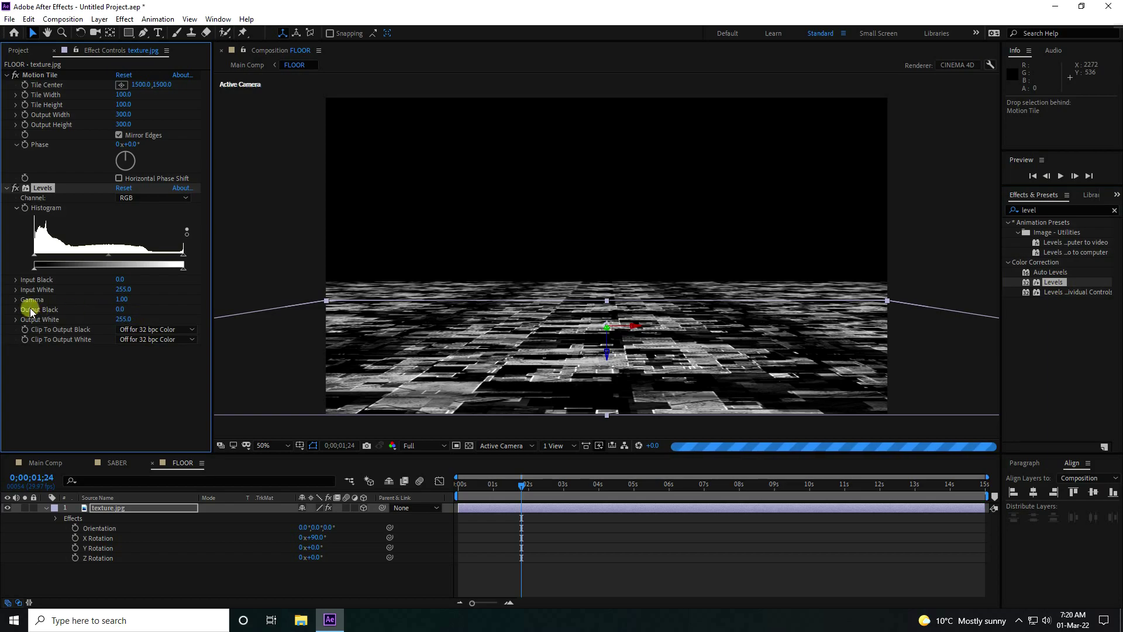
pyautogui.click(122, 301)
pyautogui.write('0.5')
pyautogui.press('Return')
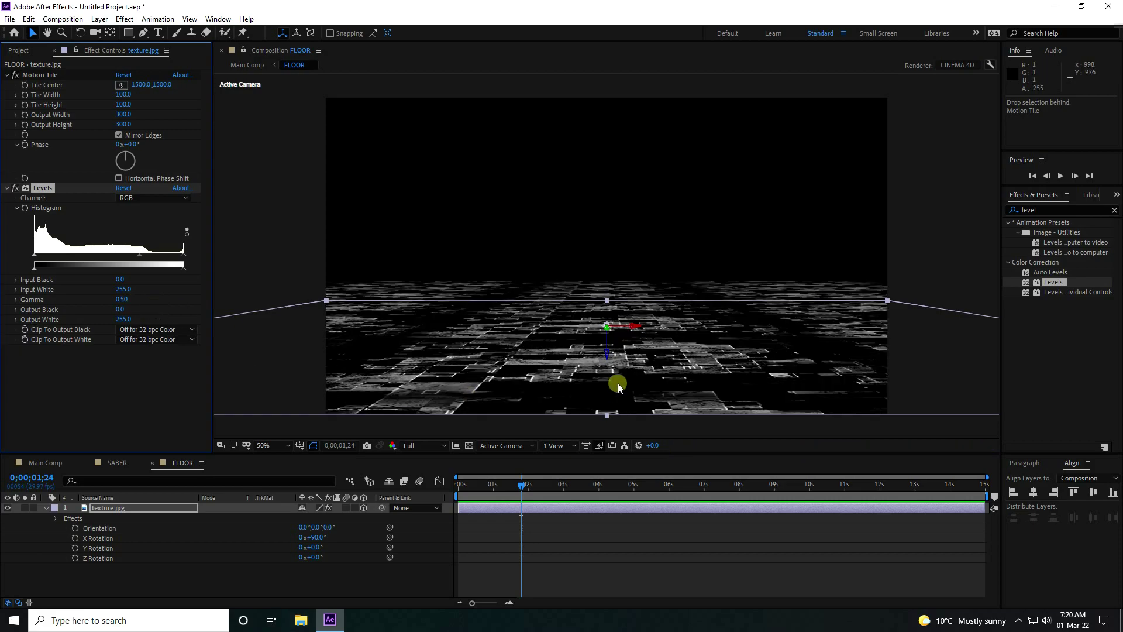
# - Return to Main Comp, hide the FLOOR layer and add a new adjustment layer above LOOP ANIMATION
pyautogui.click(43, 462)
pyautogui.click(102, 519)
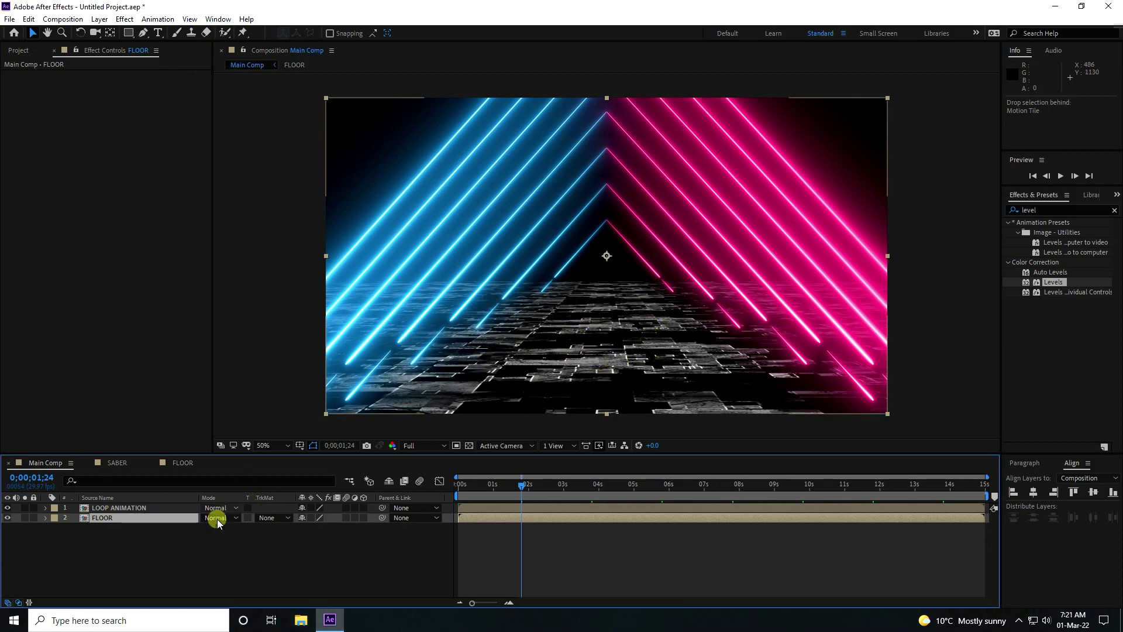
pyautogui.hotkey('ctrl', 'shift', 'a')
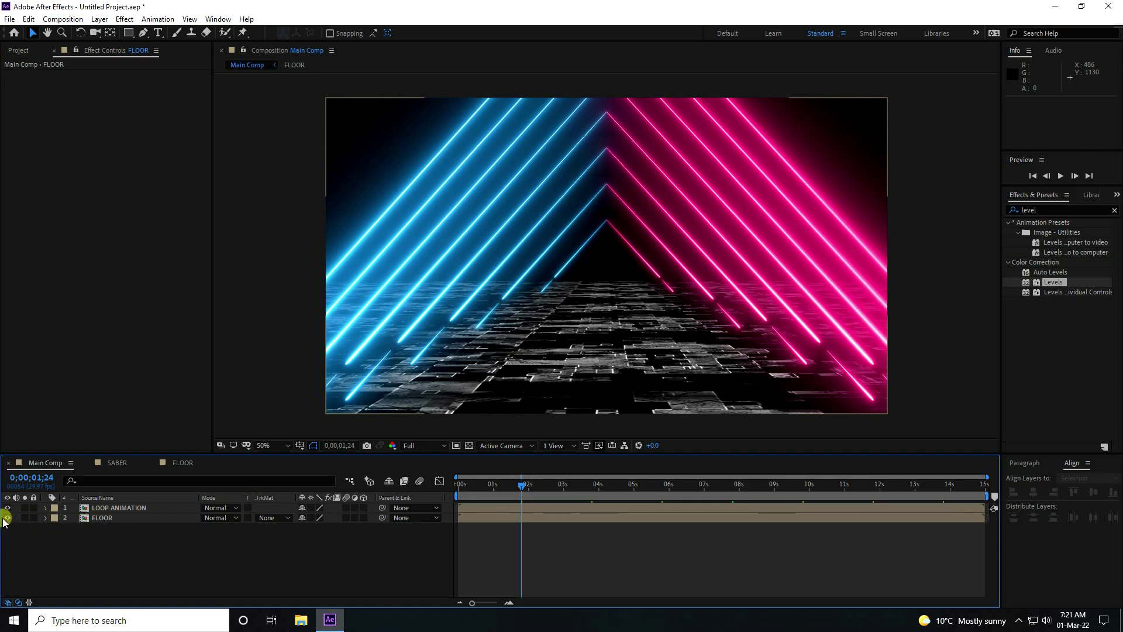
pyautogui.click(8, 518)
pyautogui.rightClick(147, 552)
pyautogui.click(155, 542)
pyautogui.rightClick(94, 539)
pyautogui.moveTo(240, 413)
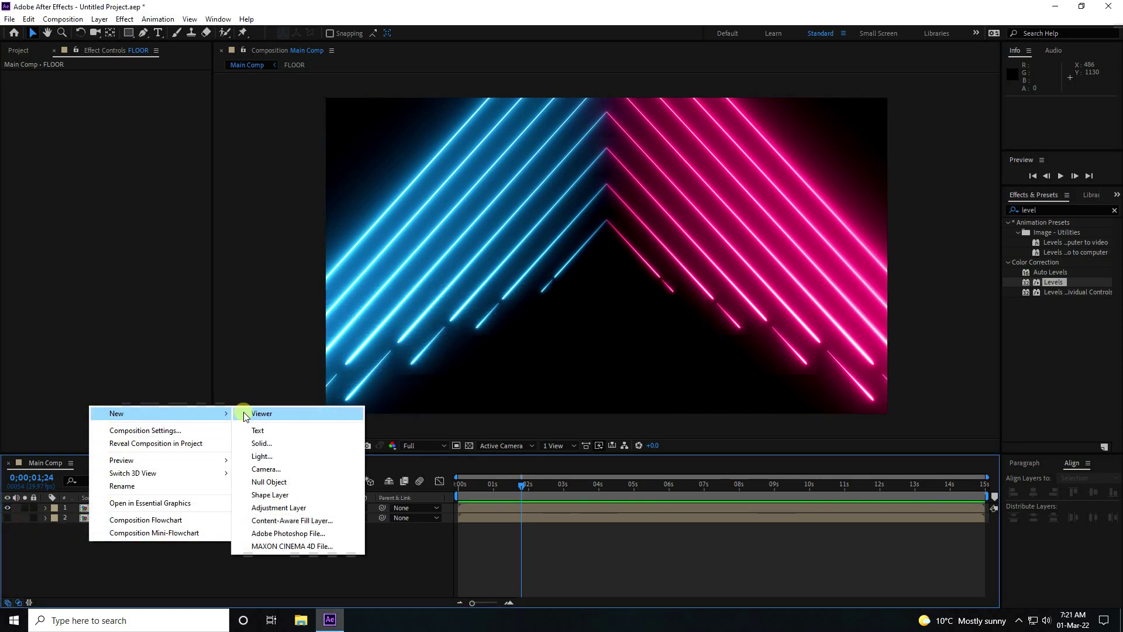
pyautogui.click(263, 507)
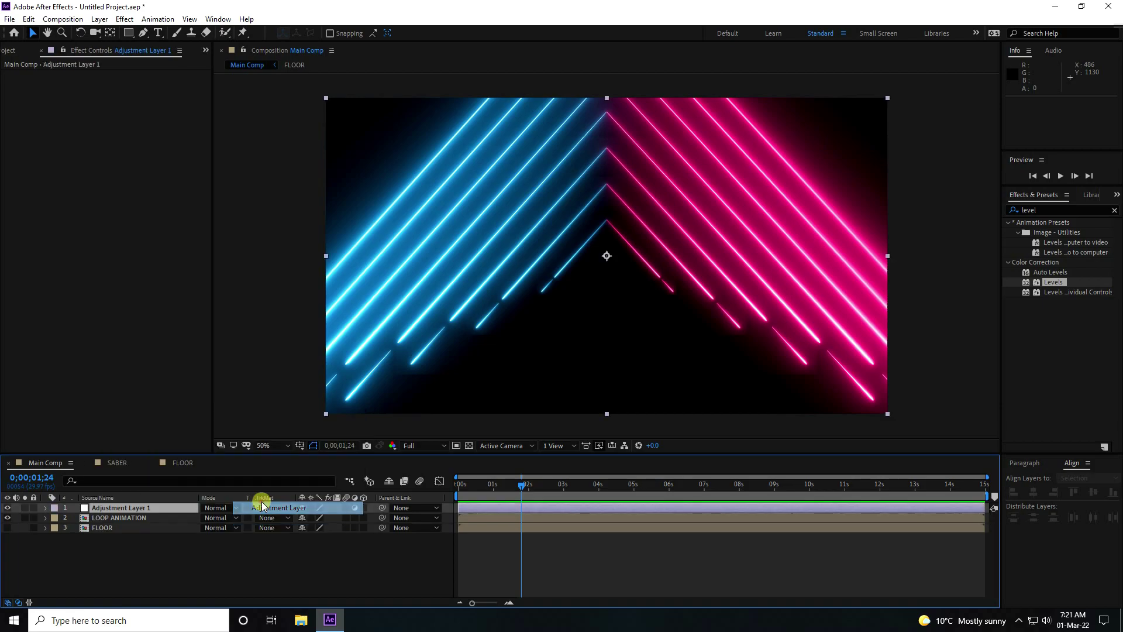
# - Find the Compound Blur effect and apply it to Adjustment Layer 1
pyautogui.click(1045, 210)
pyautogui.write('c')
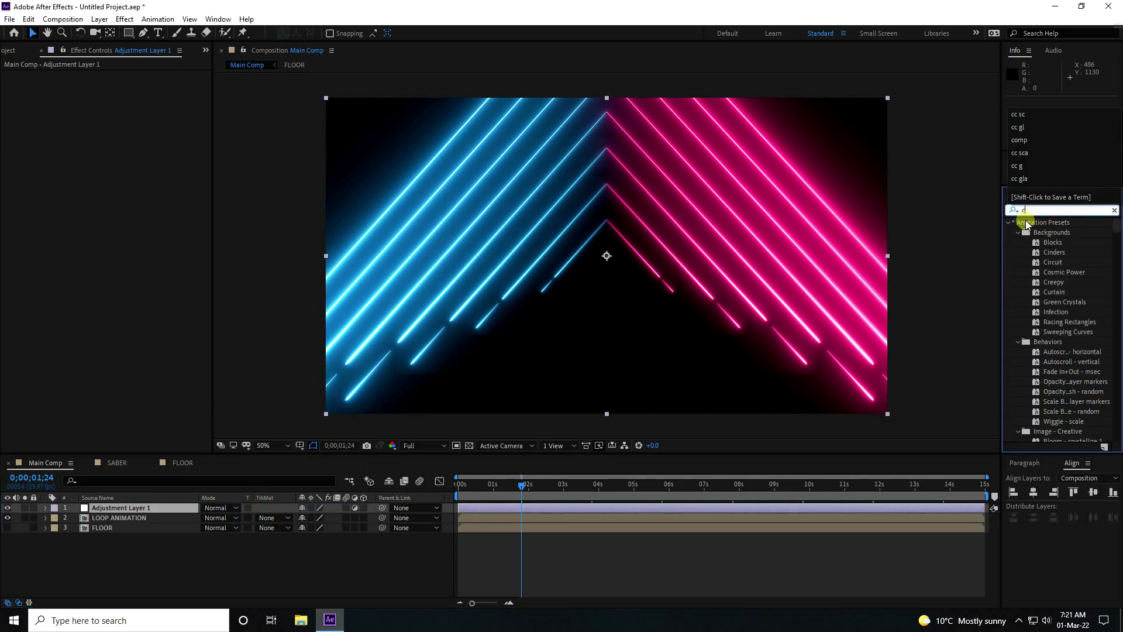
pyautogui.write('omp')
pyautogui.moveTo(1056, 331); pyautogui.dragTo(169, 503)
pyautogui.moveTo(158, 507); pyautogui.dragTo(158, 507)
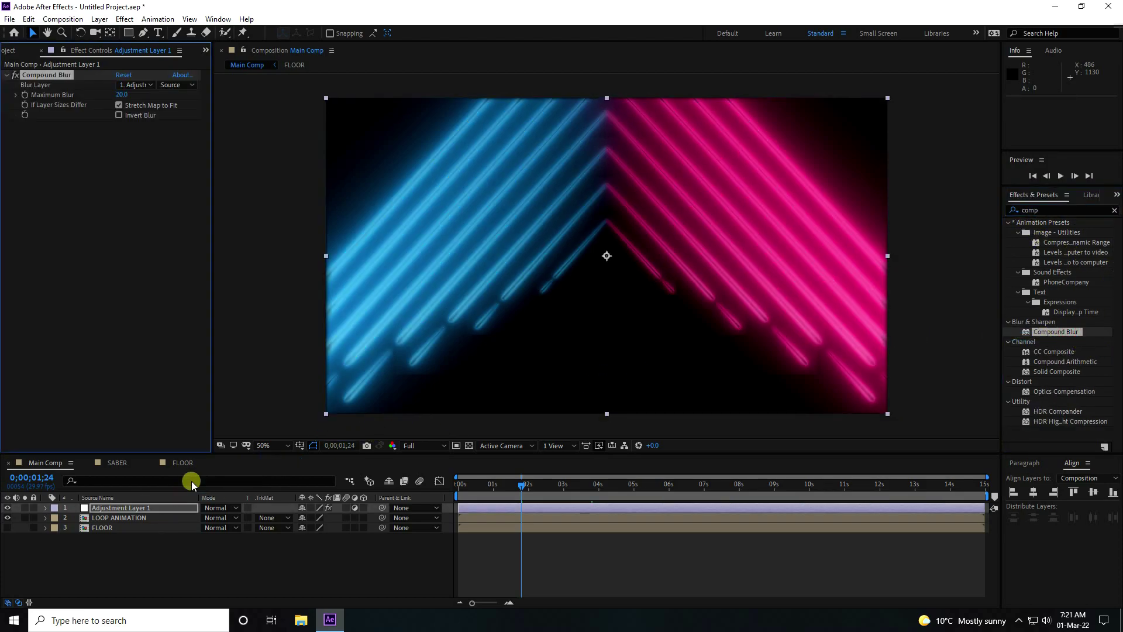
# - Set Compound Blur's Blur Layer to FLOOR and its Maximum Blur to 200, and preview the result from the start
pyautogui.click(136, 84)
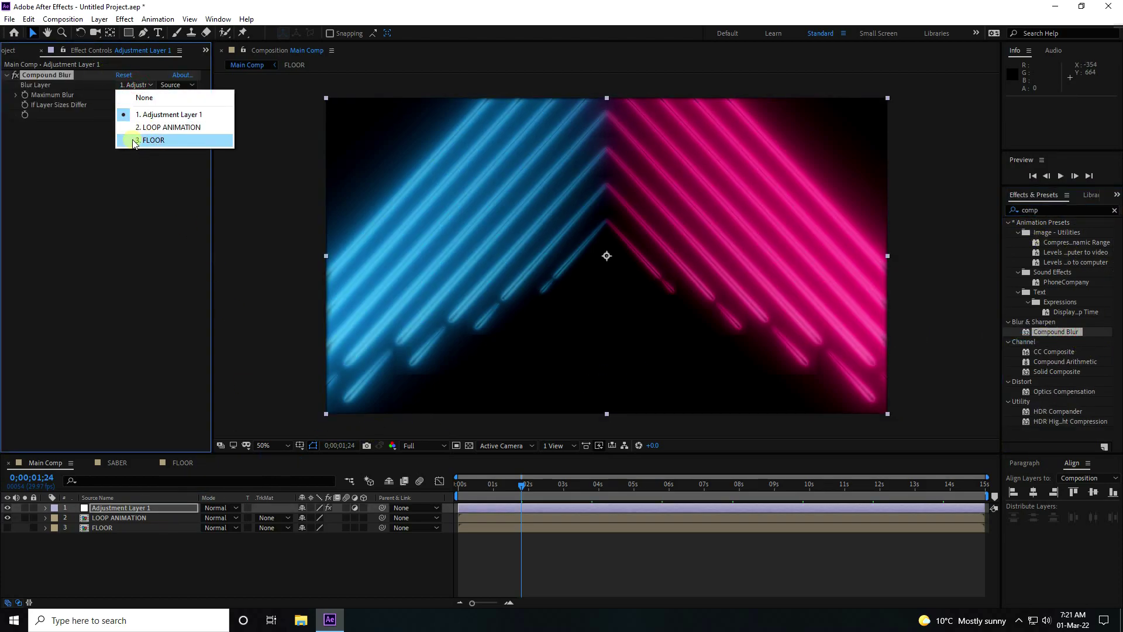
pyautogui.click(169, 141)
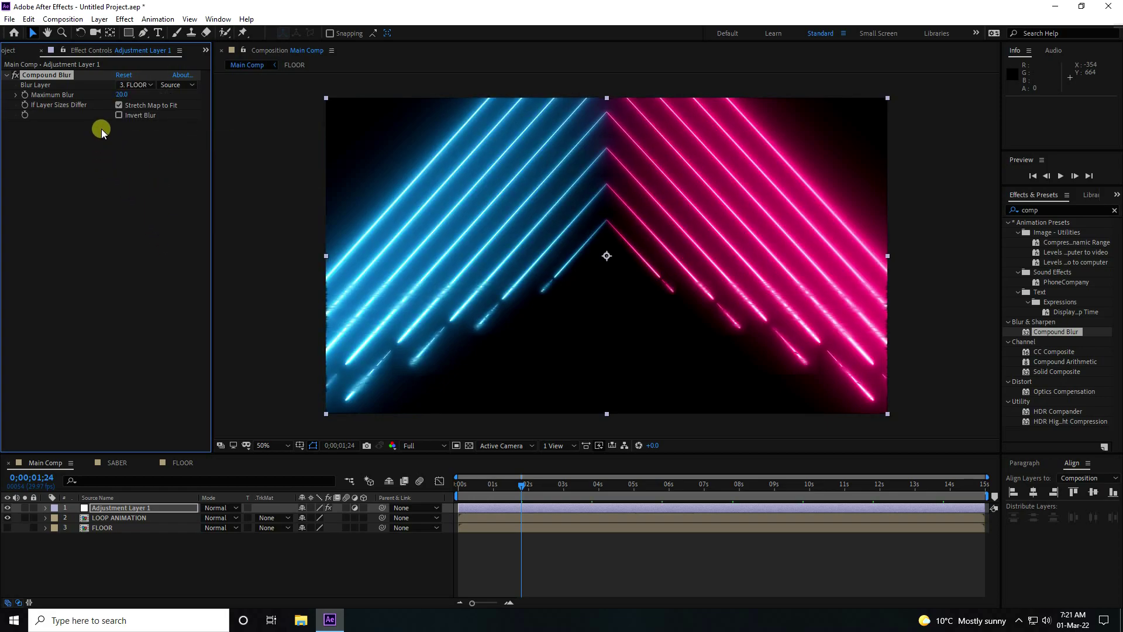
pyautogui.click(120, 95)
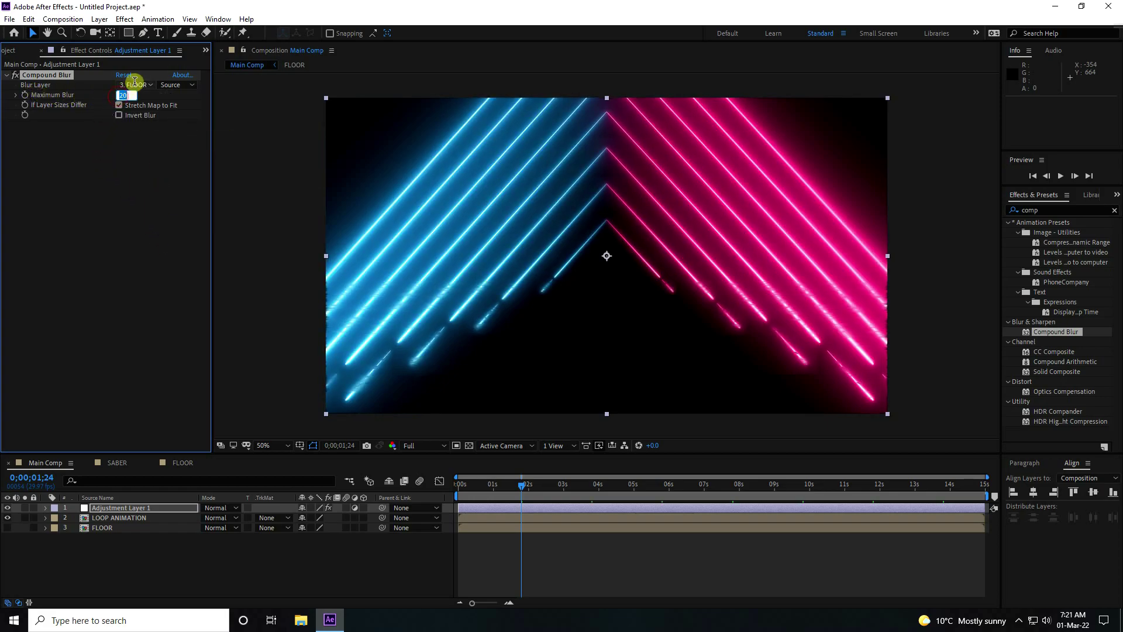
pyautogui.write('200')
pyautogui.press('Return')
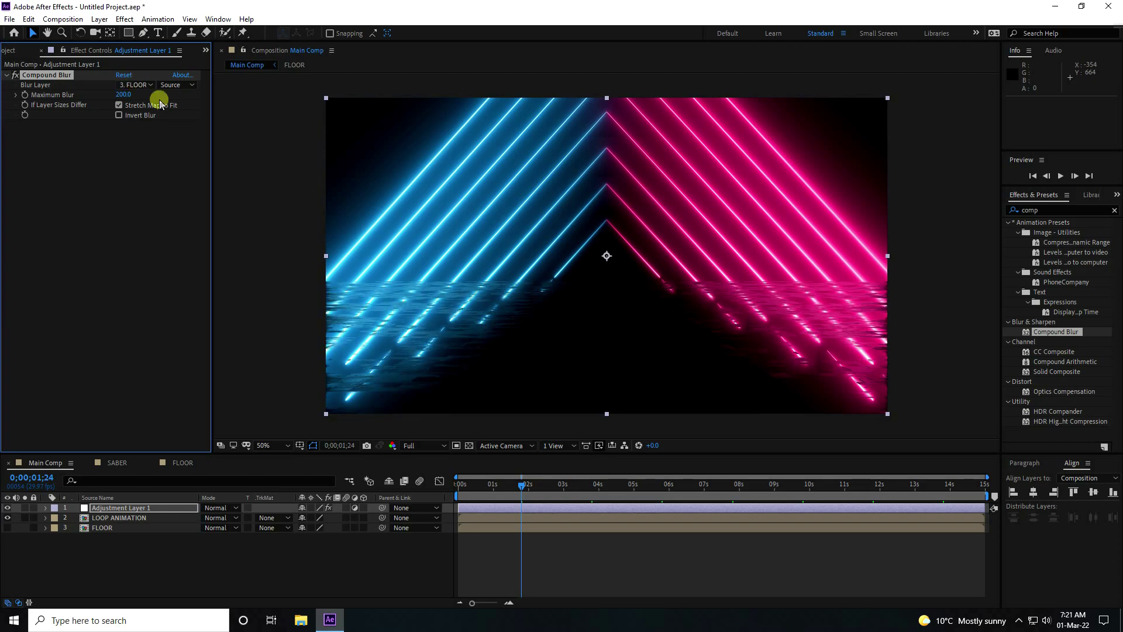
pyautogui.click(458, 494)
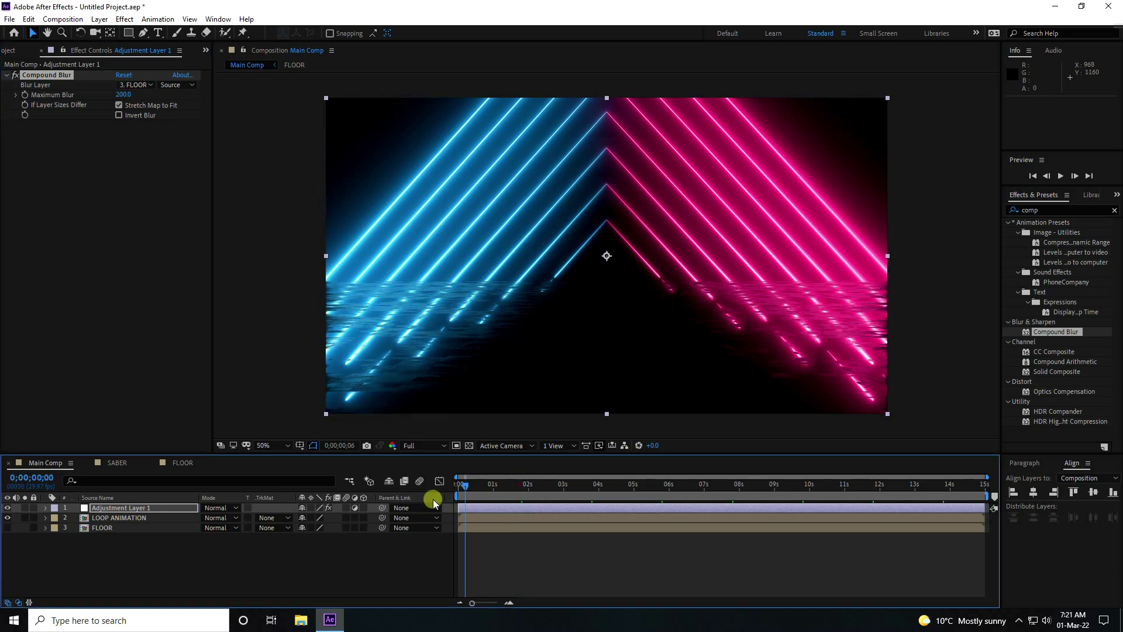
pyautogui.press('space')
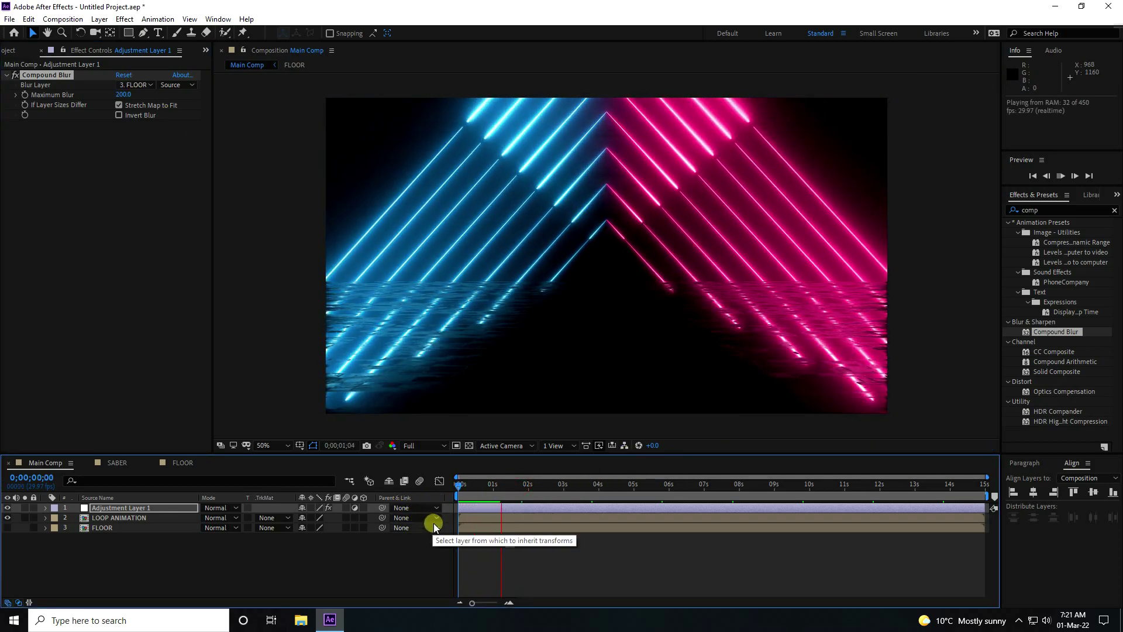
pyautogui.press('space')
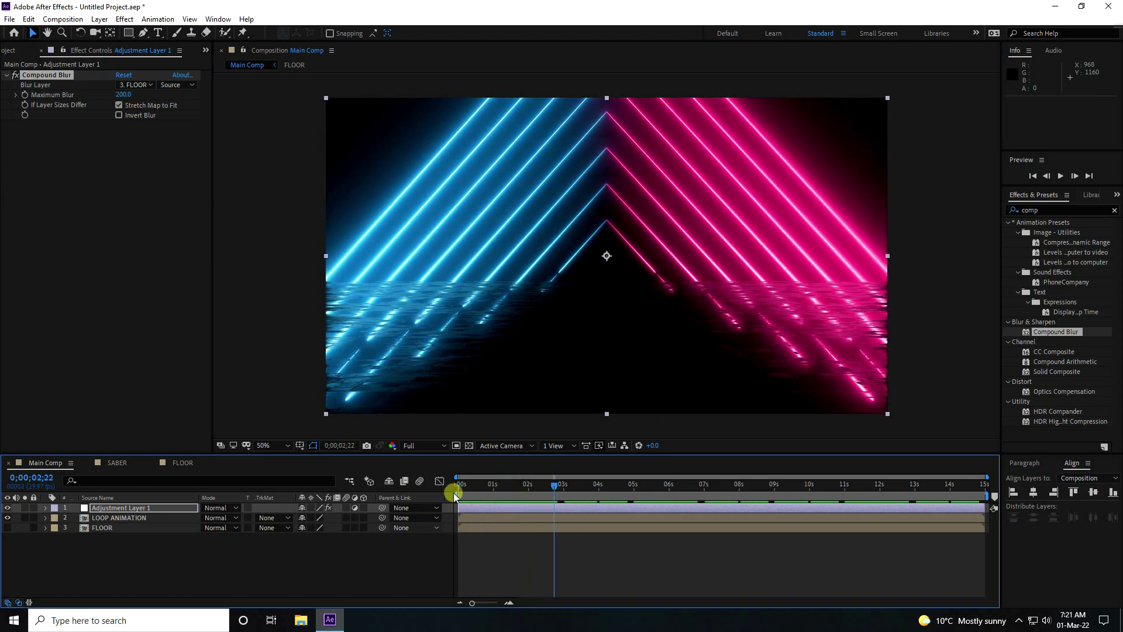
# - Apply the CC Glass effect to Adjustment Layer 1 and set its Bump Map to the FLOOR layer
pyautogui.click(1044, 213)
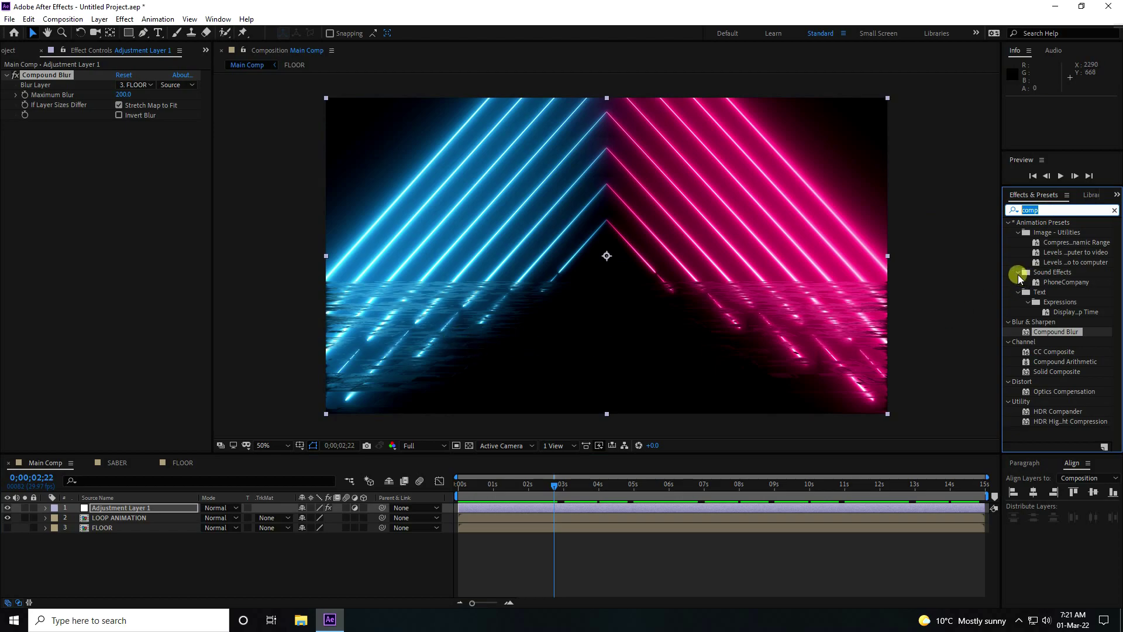
pyautogui.write('cc gl')
pyautogui.moveTo(1052, 254); pyautogui.dragTo(110, 508)
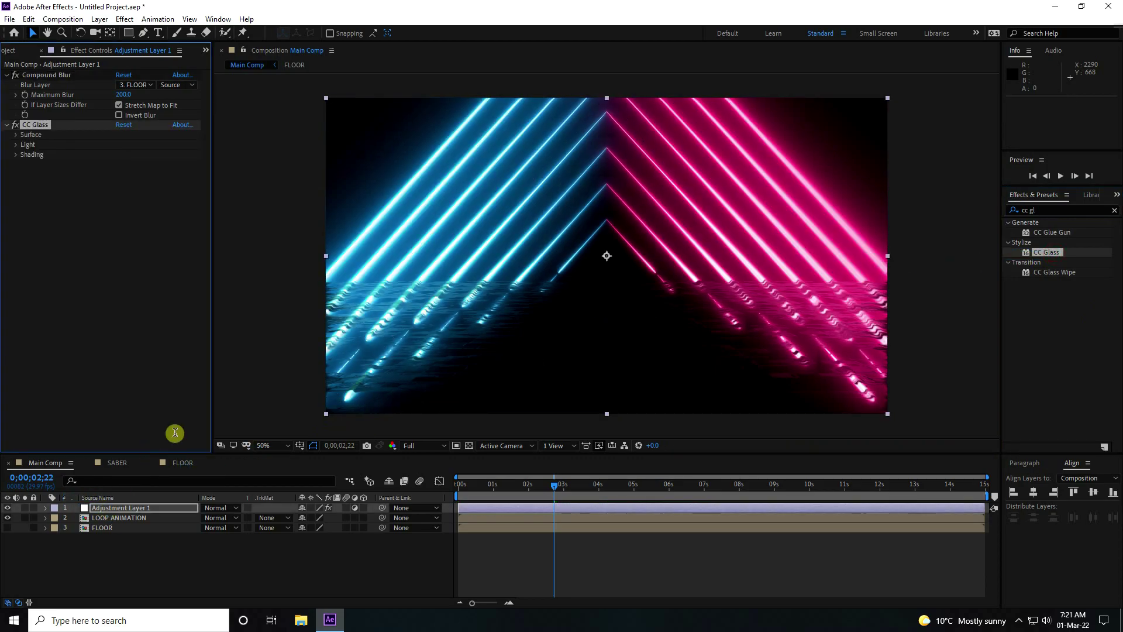
pyautogui.click(15, 135)
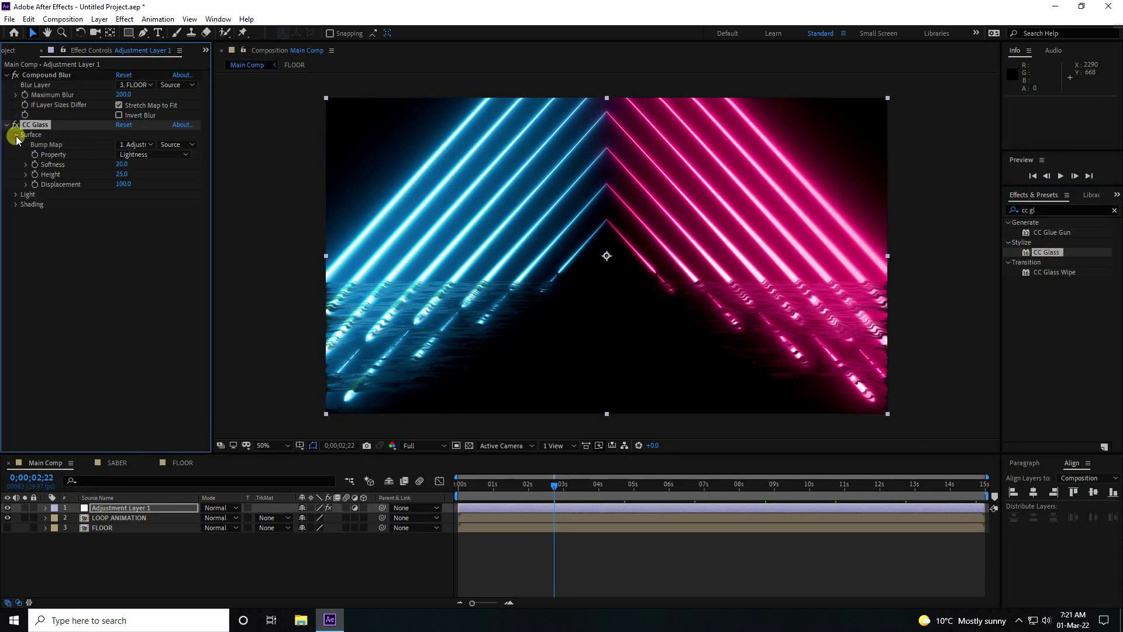
pyautogui.click(131, 147)
pyautogui.click(150, 198)
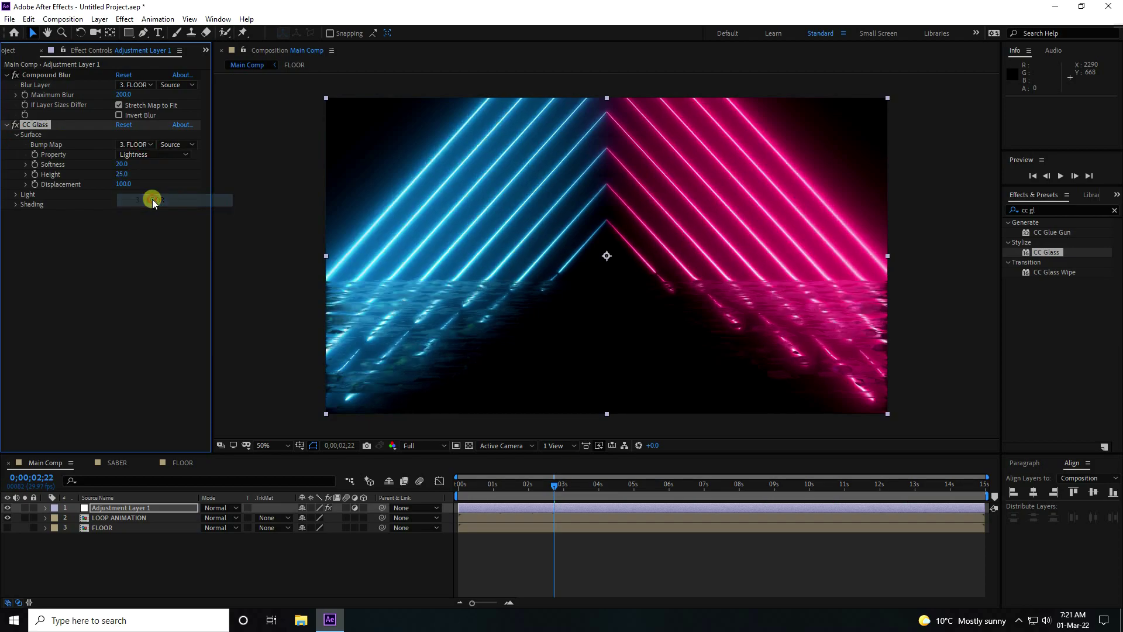
# - Set CC Glass's surface Softness to 0, Height to 5 and Displacement to 5
pyautogui.write('0')
pyautogui.press('Return')
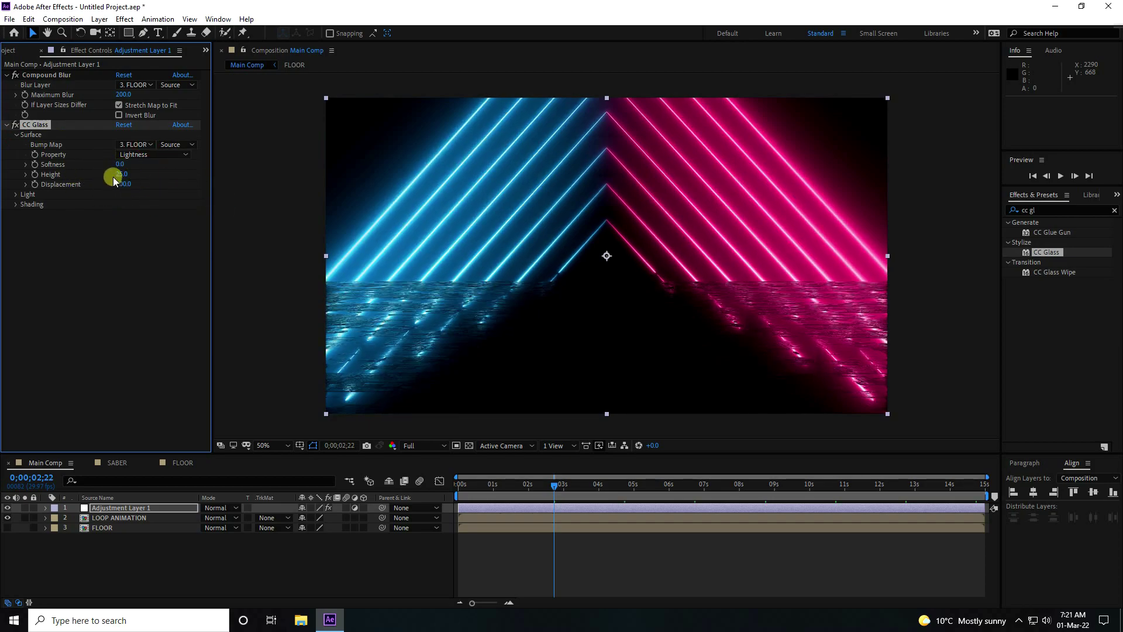
pyautogui.write('5')
pyautogui.press('Return')
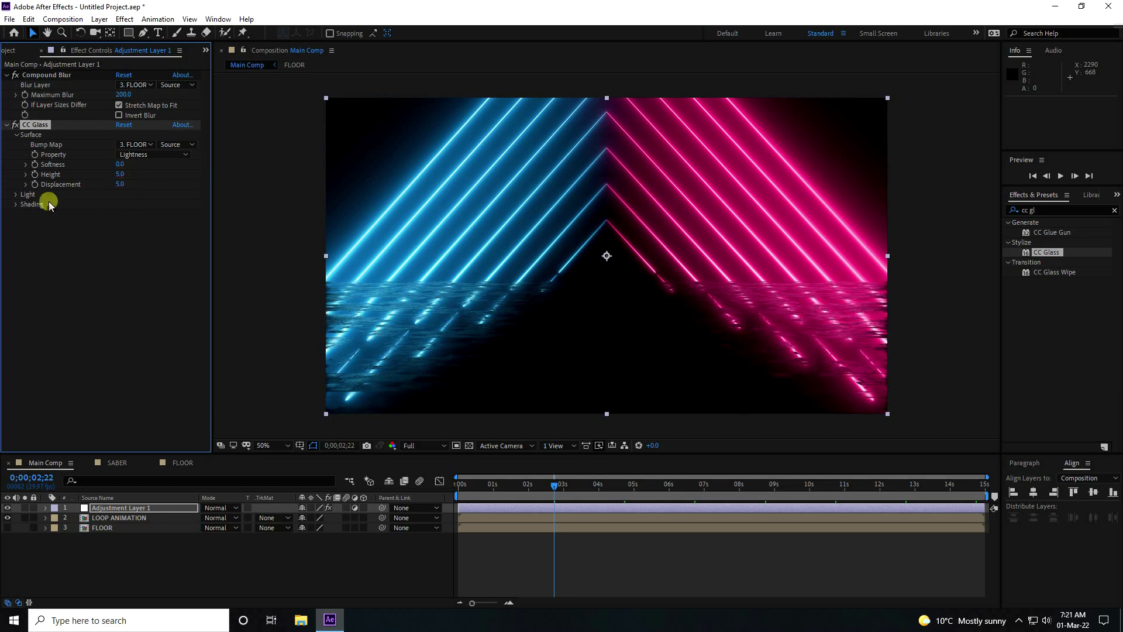
# - Check CC Glass's light settings and raise its shading Specular to 100
pyautogui.click(13, 194)
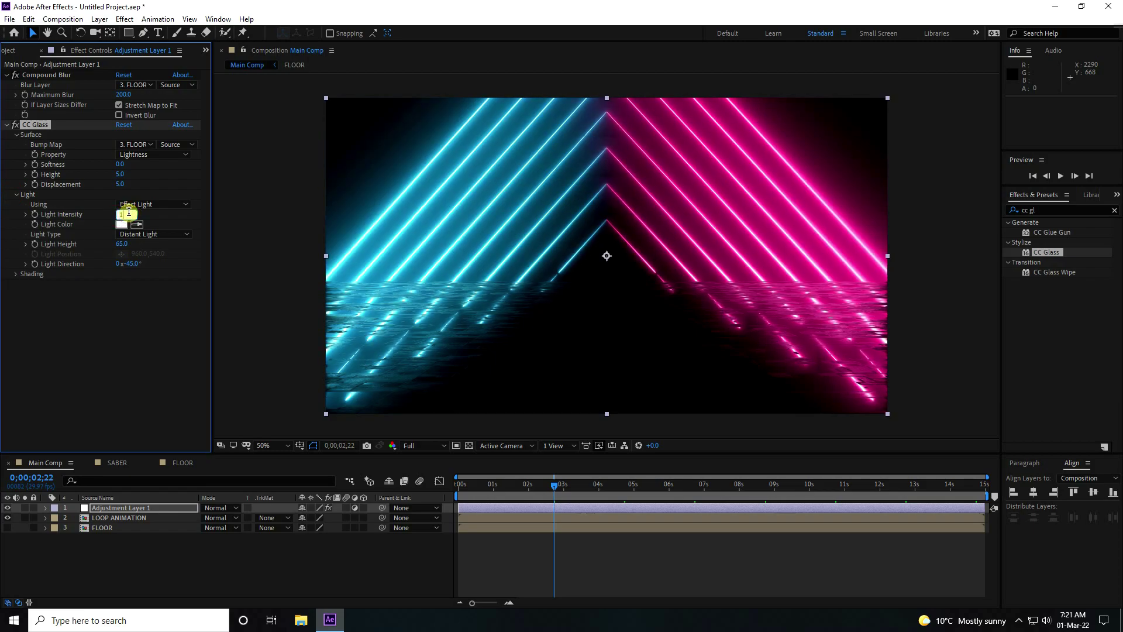
pyautogui.click(17, 195)
pyautogui.click(16, 204)
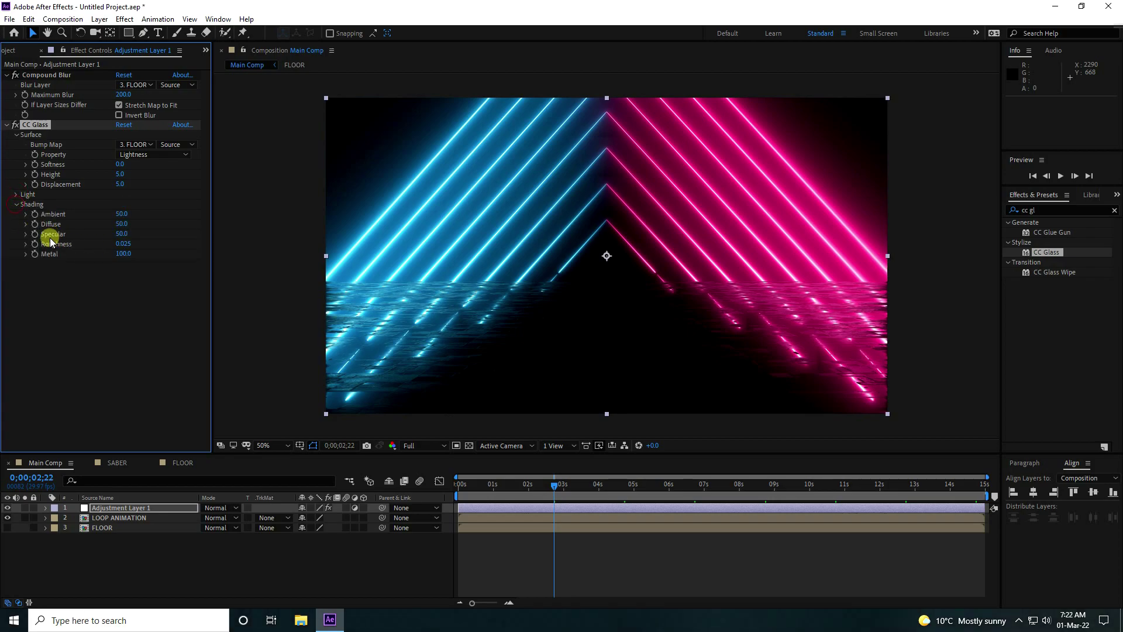
pyautogui.moveTo(121, 234); pyautogui.dragTo(268, 240)
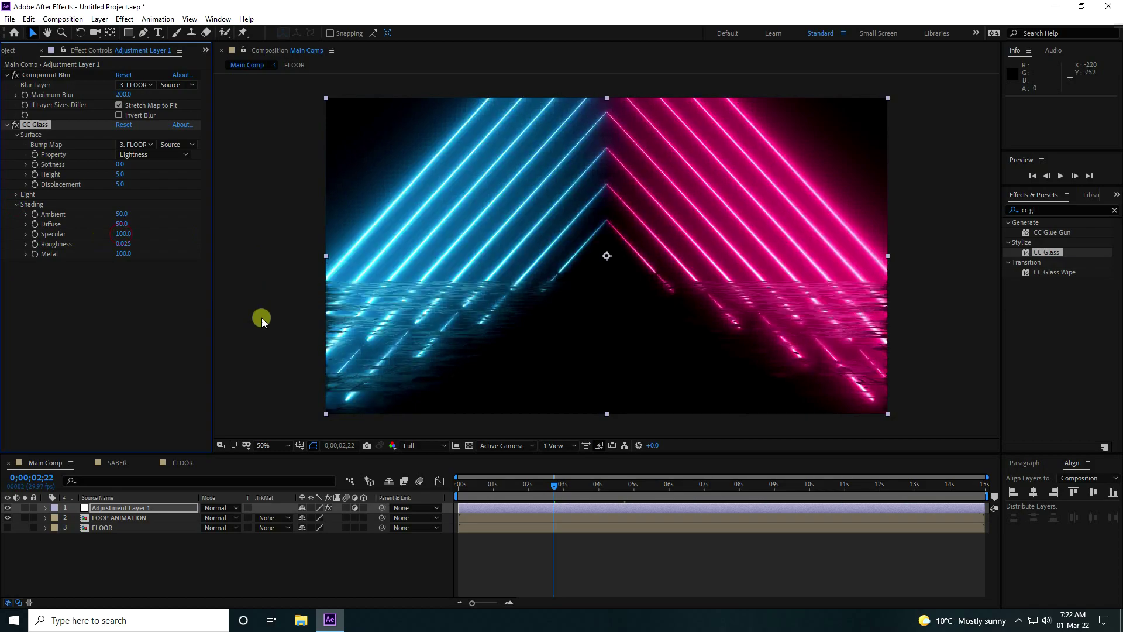
# - Play Main Comp from the beginning to review the glass reflection of the neon lines on the floor
pyautogui.click(463, 485)
pyautogui.press('space')
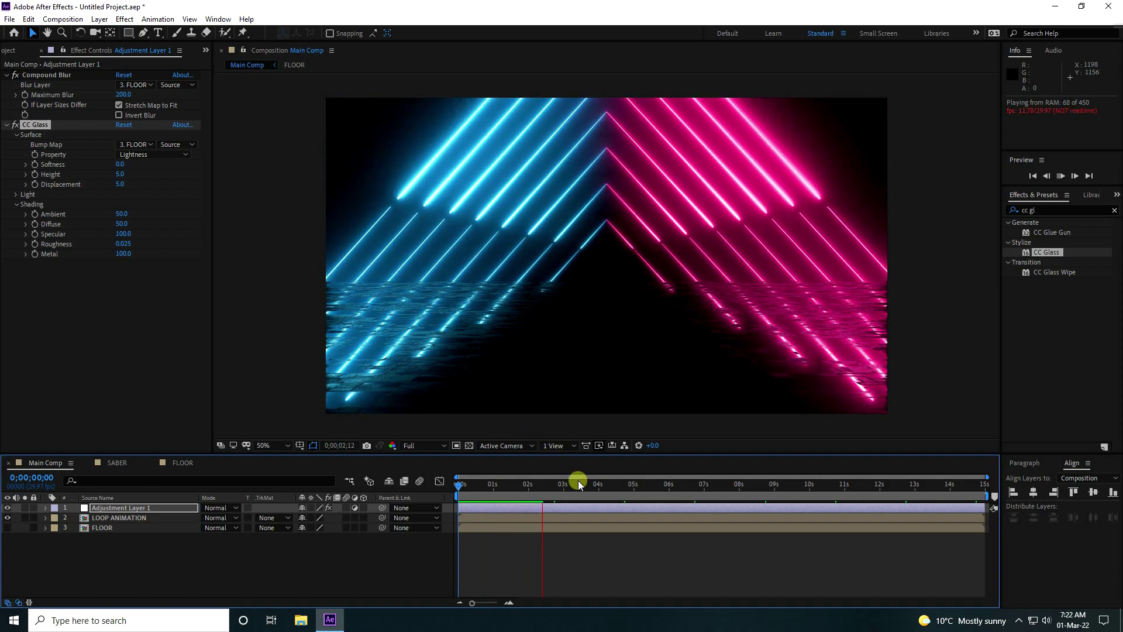
pyautogui.click(547, 486)
pyautogui.click(461, 485)
pyautogui.press('space')
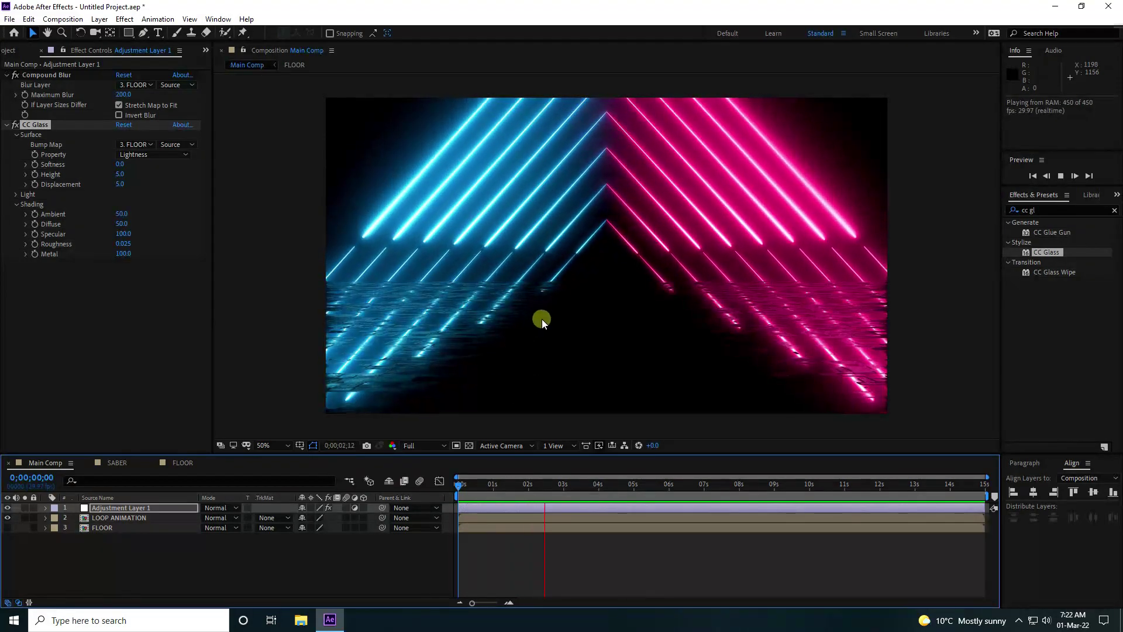
pyautogui.click(613, 487)
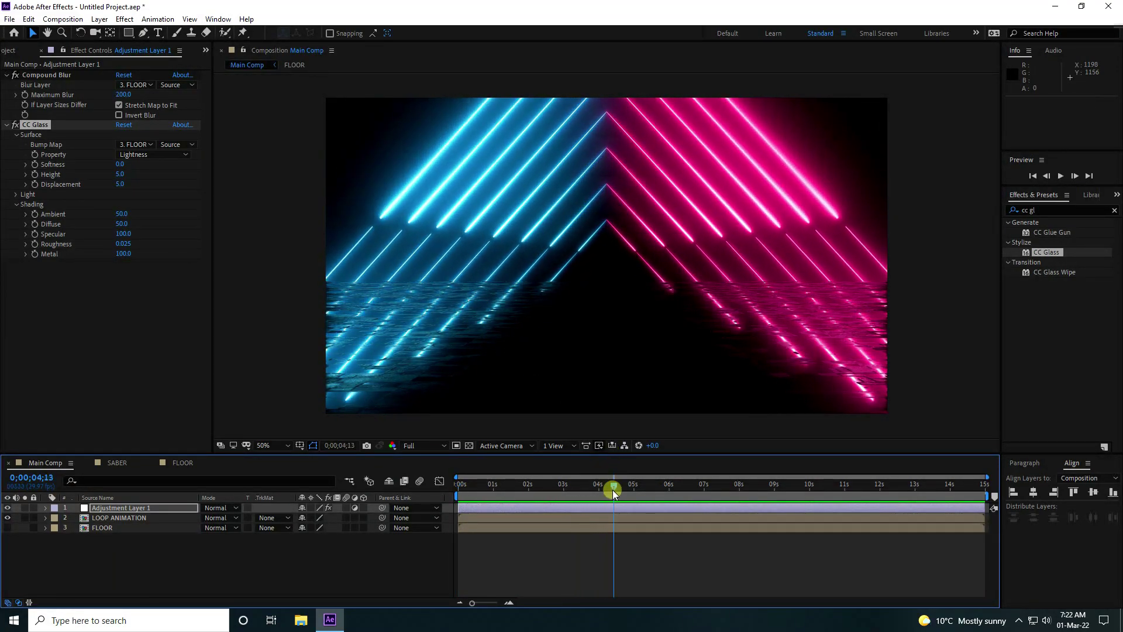
pyautogui.click(338, 507)
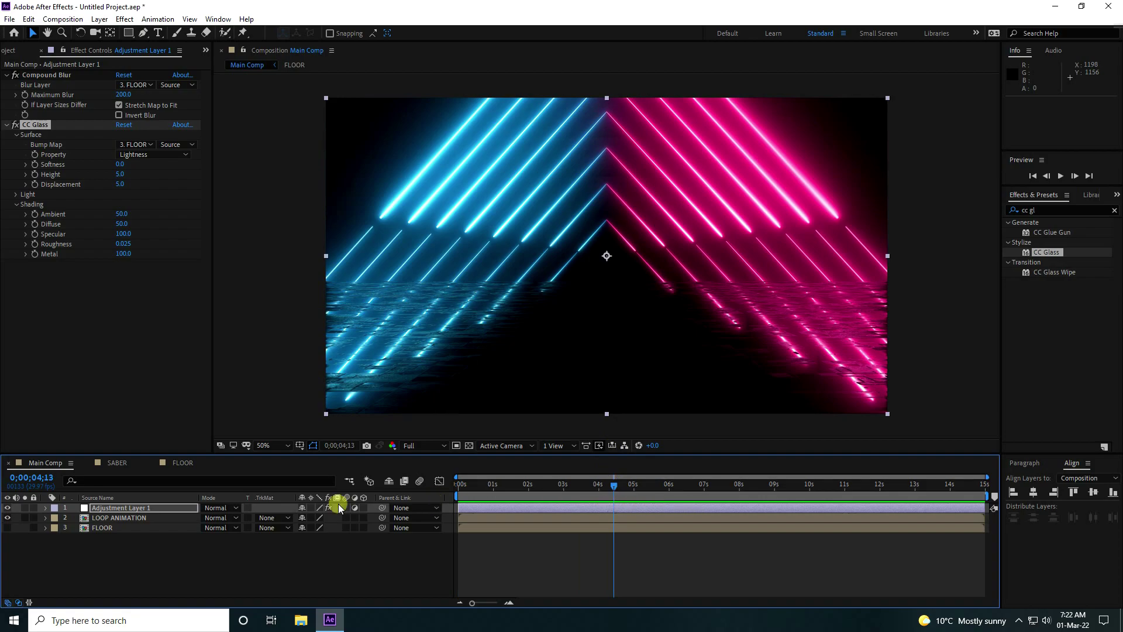
# - Add a new text layer reading "neon" to Main Comp
pyautogui.rightClick(171, 559)
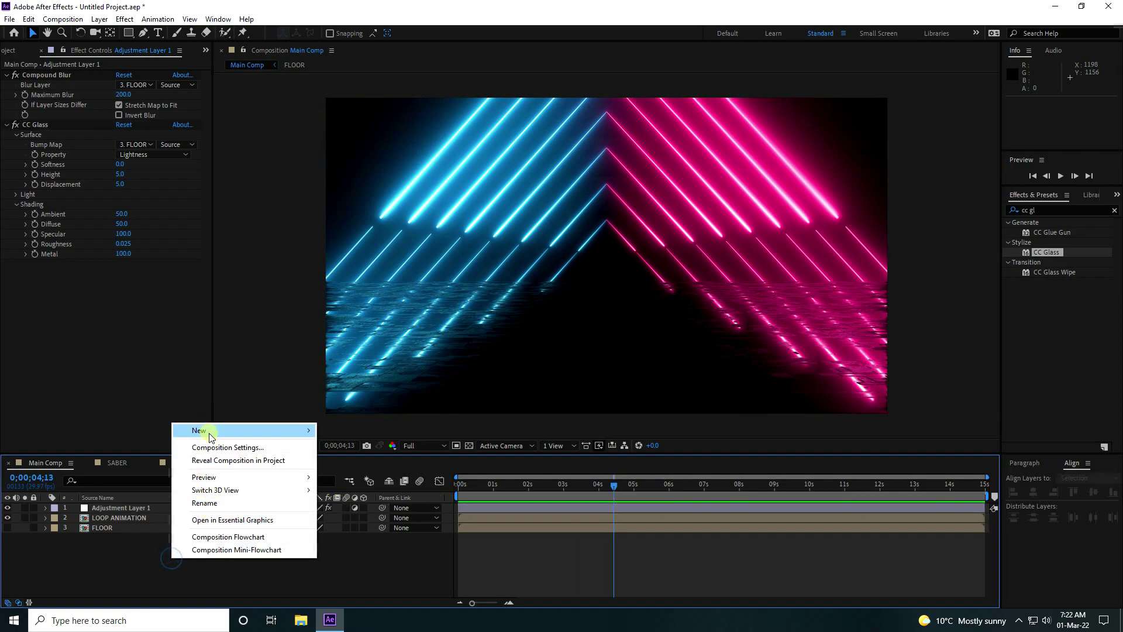
pyautogui.moveTo(209, 430)
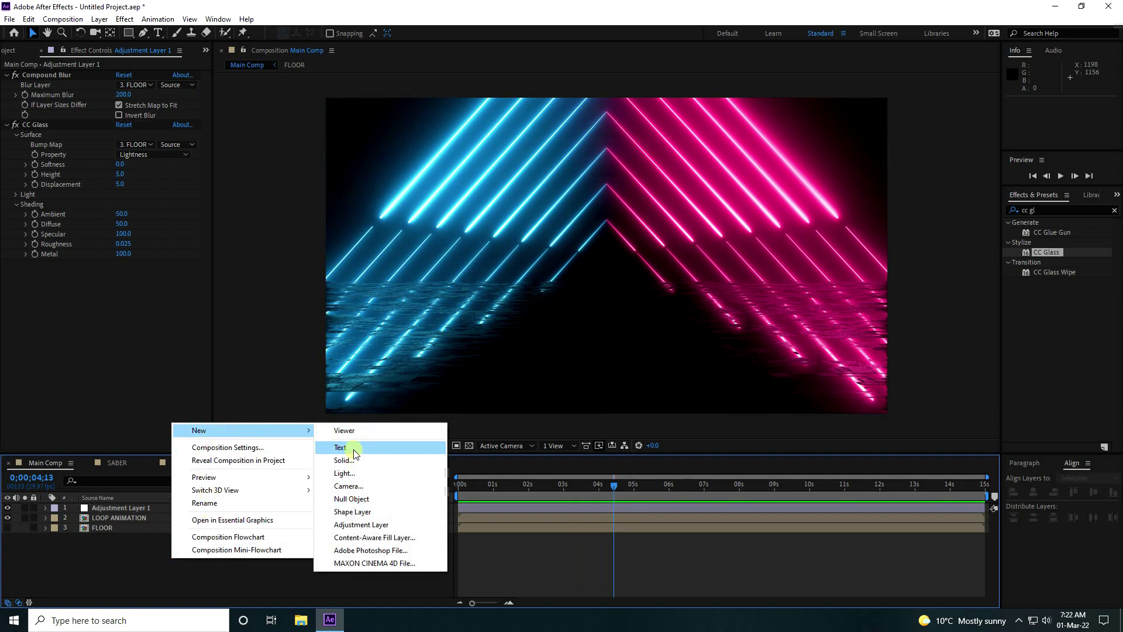
pyautogui.click(353, 448)
pyautogui.write('neon')
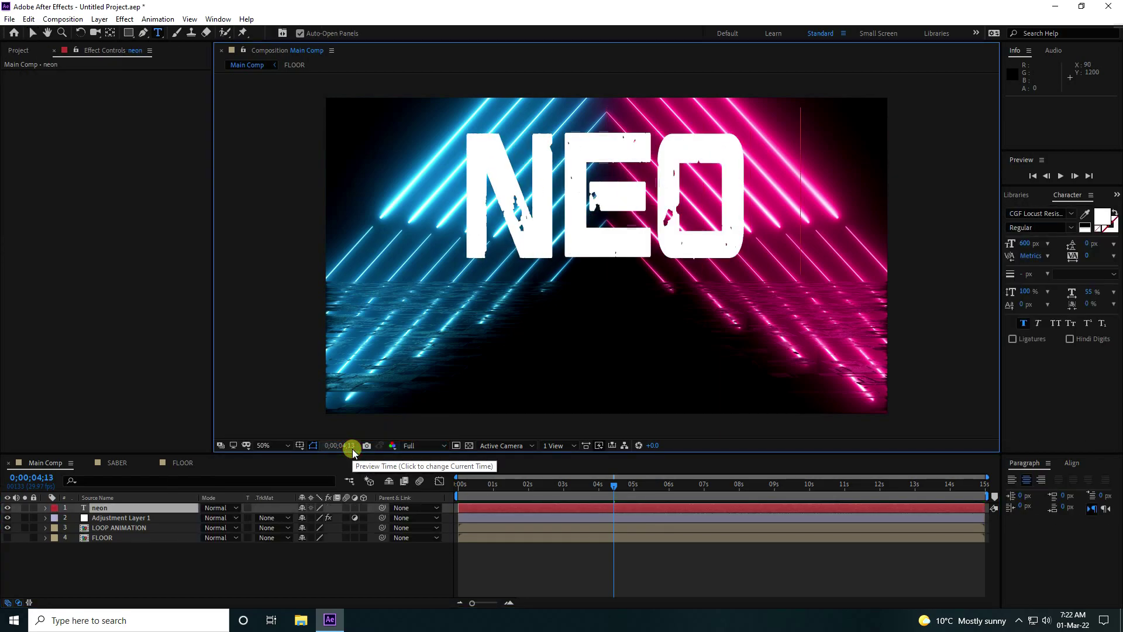
pyautogui.click(32, 33)
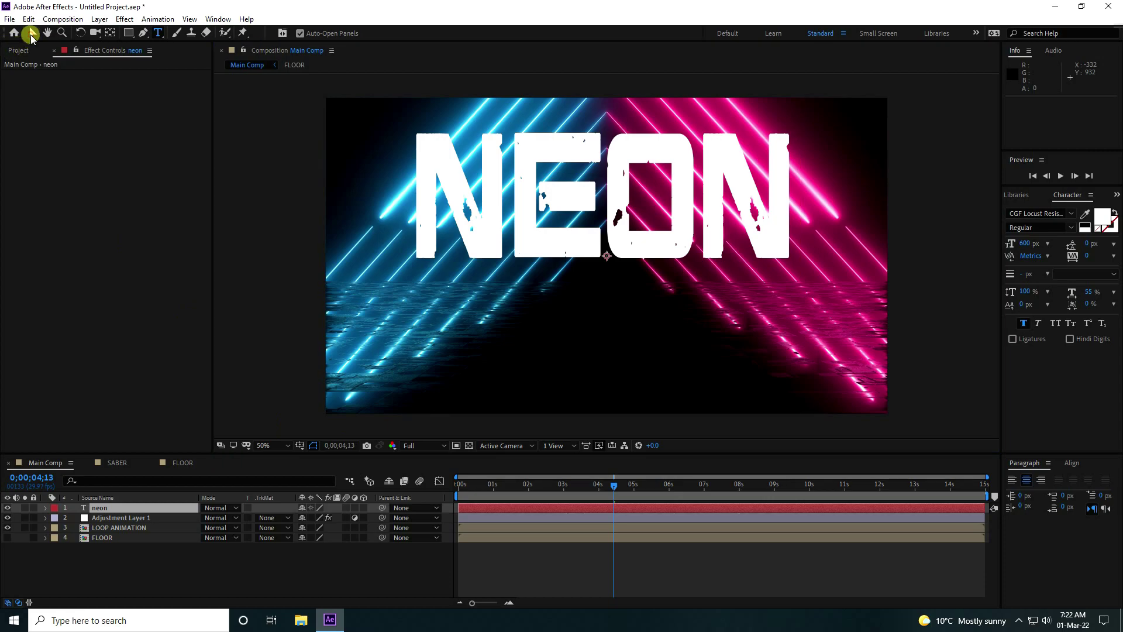
pyautogui.click(175, 545)
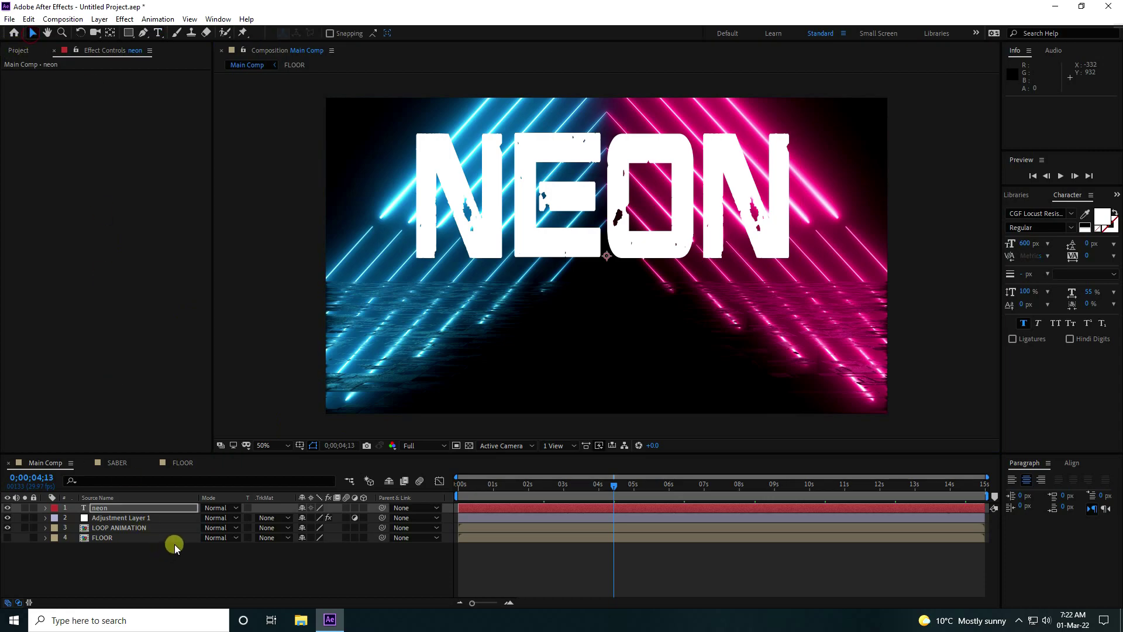
# - Make the neon text layer 3D and set its X Rotation to -85° so it lies on the floor
pyautogui.click(363, 507)
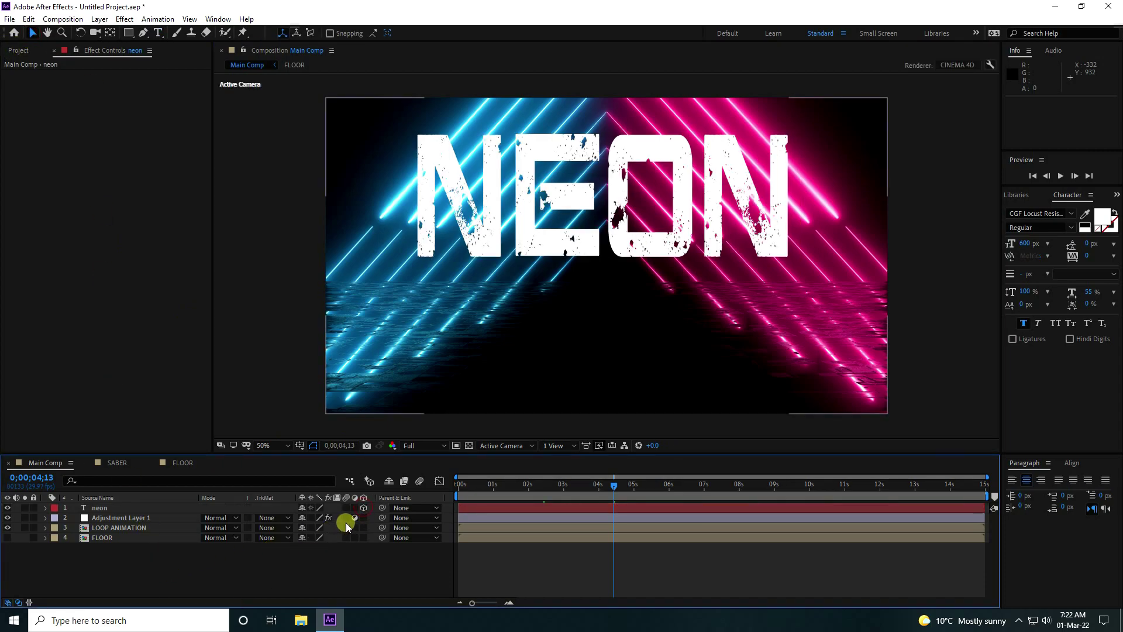
pyautogui.click(107, 508)
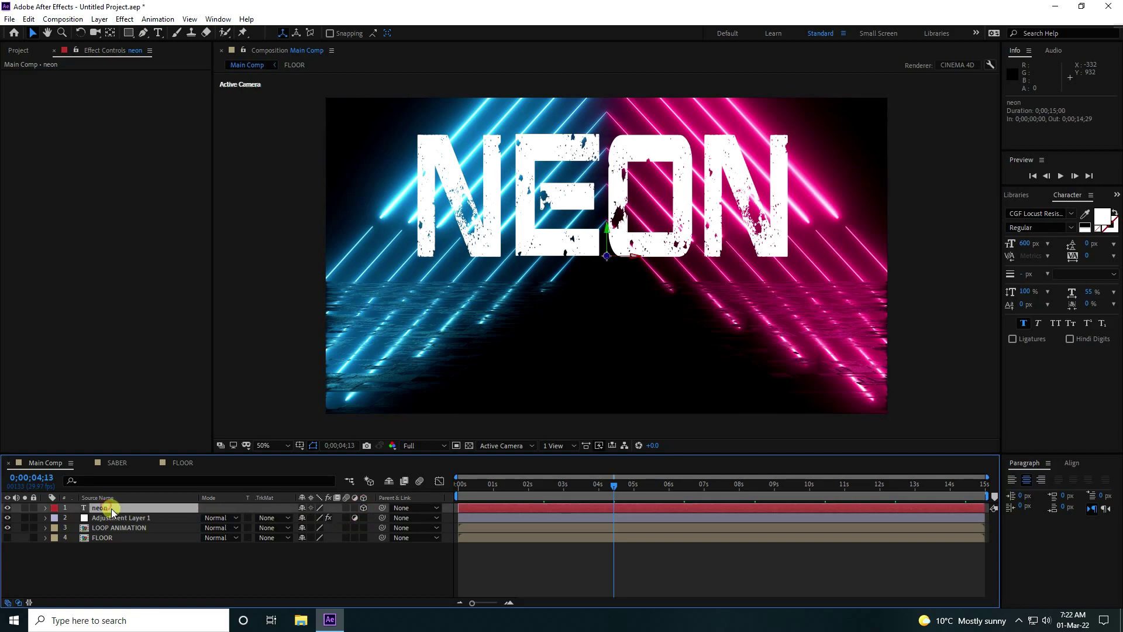
pyautogui.press('r')
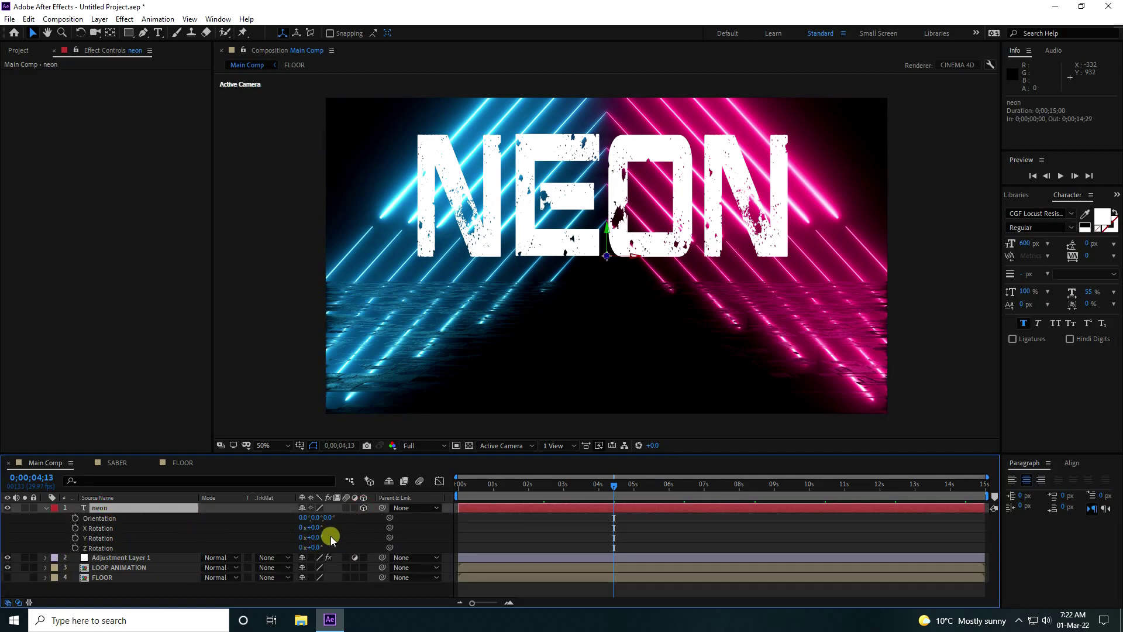
pyautogui.moveTo(316, 526); pyautogui.dragTo(320, 529)
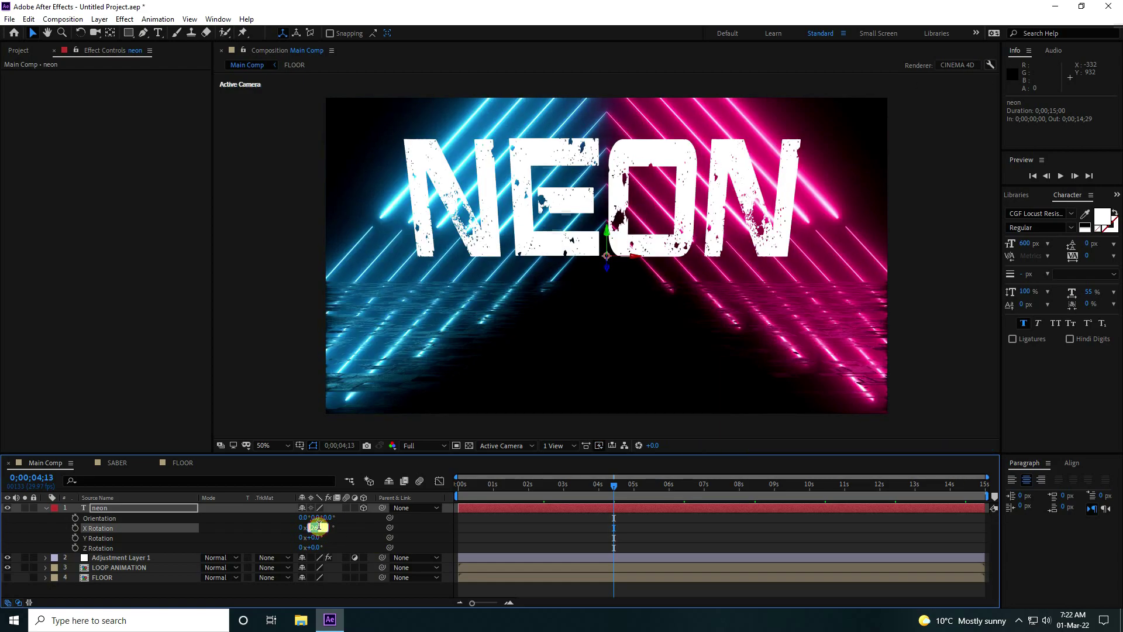
pyautogui.write('5')
pyautogui.press('Return')
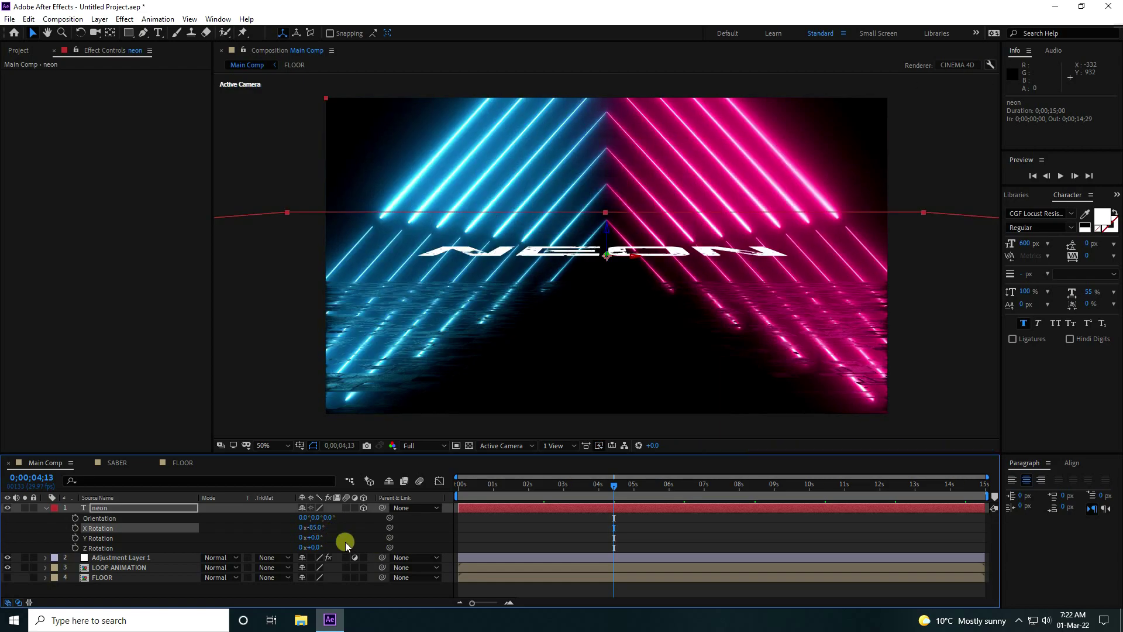
# - Move the neon text down onto the floor, to a Y position of about 891
pyautogui.click(113, 508)
pyautogui.press('p')
pyautogui.moveTo(322, 519); pyautogui.dragTo(554, 522)
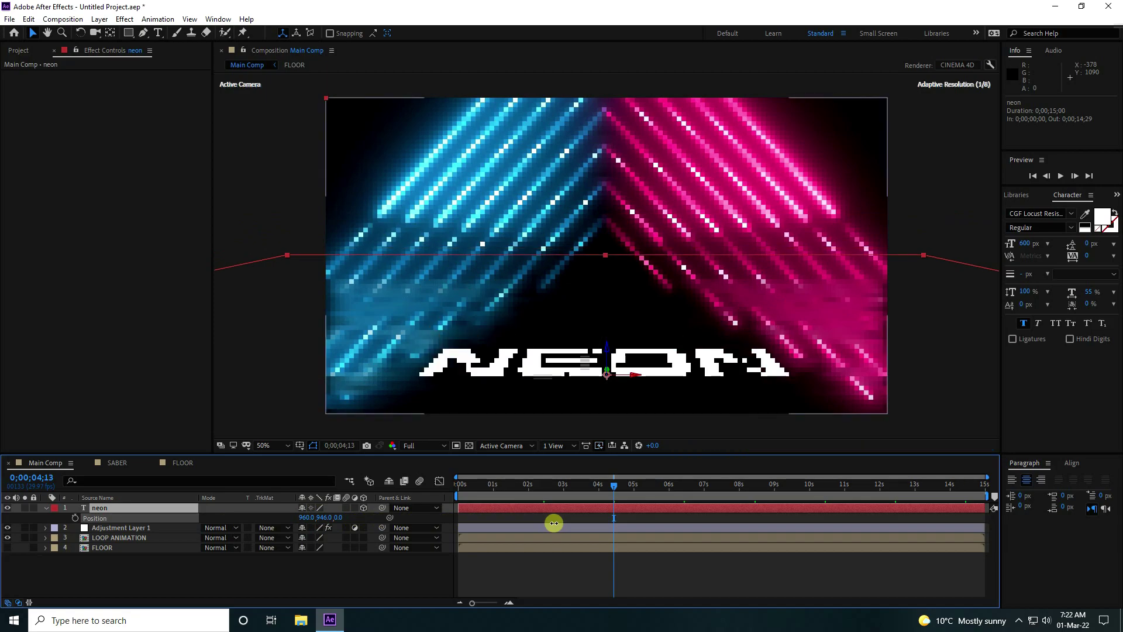
pyautogui.moveTo(322, 519); pyautogui.dragTo(290, 518)
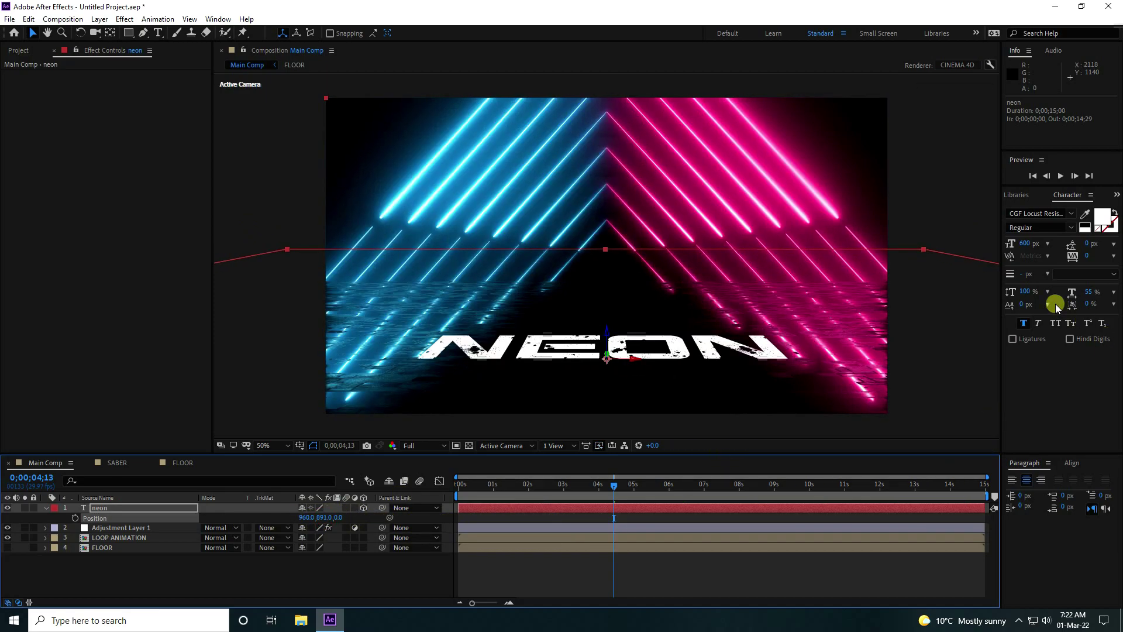
# - Set the neon text's font size to 700 px and its horizontal scale to 50%
pyautogui.click(1025, 246)
pyautogui.write('700')
pyautogui.press('Return')
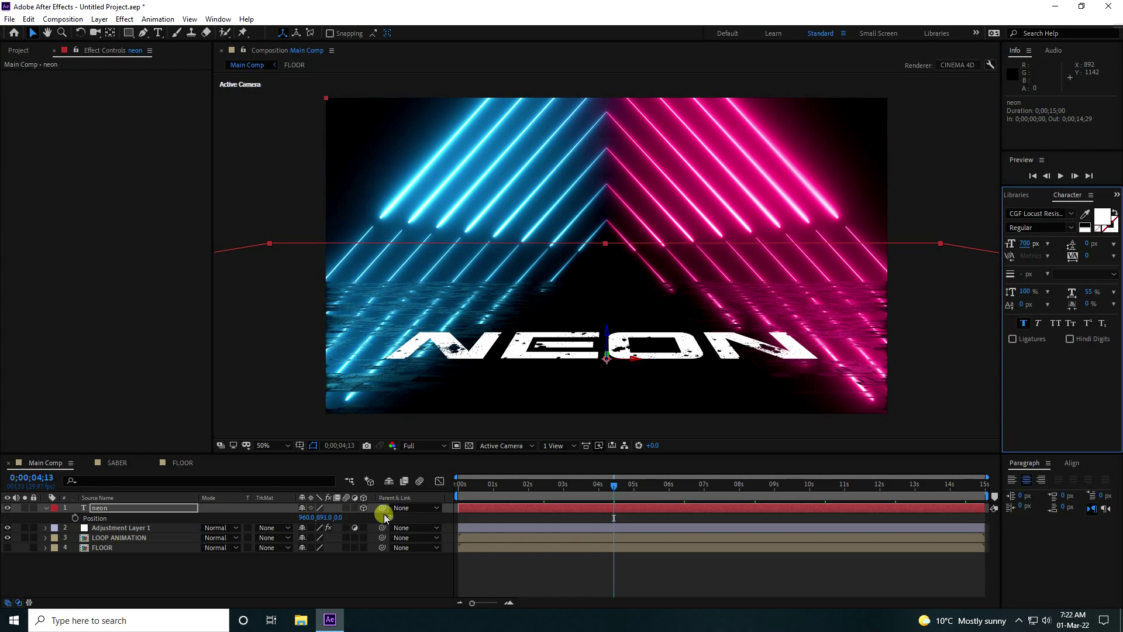
pyautogui.moveTo(1074, 297)
pyautogui.mouseDown()
pyautogui.moveTo(1089, 292)
pyautogui.moveTo(1076, 293)
pyautogui.mouseUp()
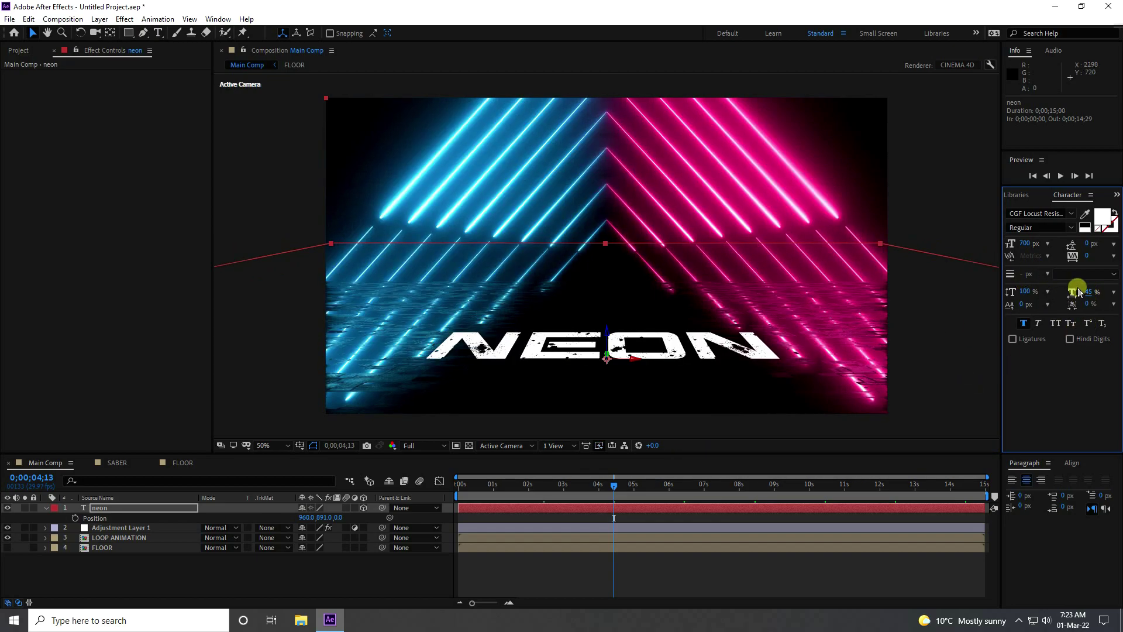
pyautogui.moveTo(1092, 296); pyautogui.dragTo(1097, 293)
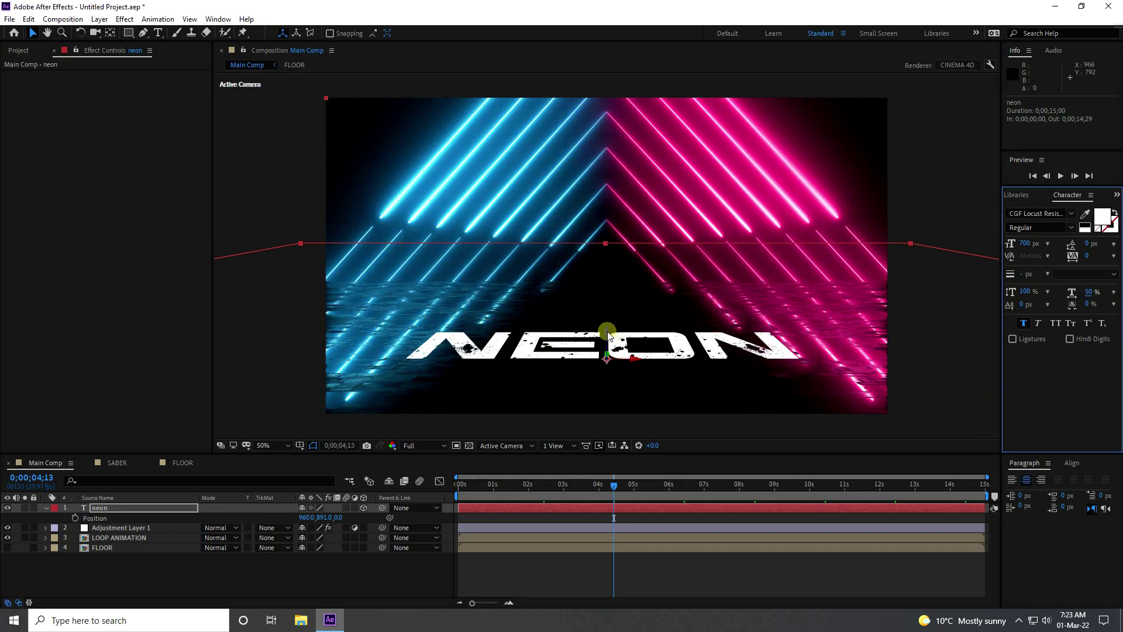
# - Tilt the neon text layer flatter with an X Rotation of -87°
pyautogui.click(151, 509)
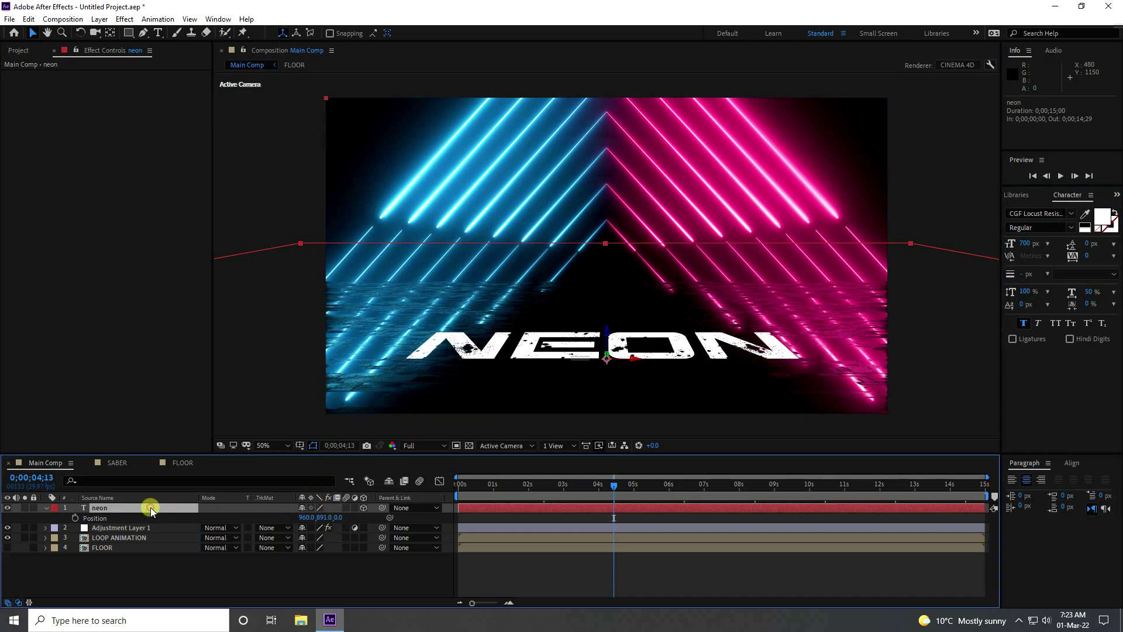
pyautogui.press('r')
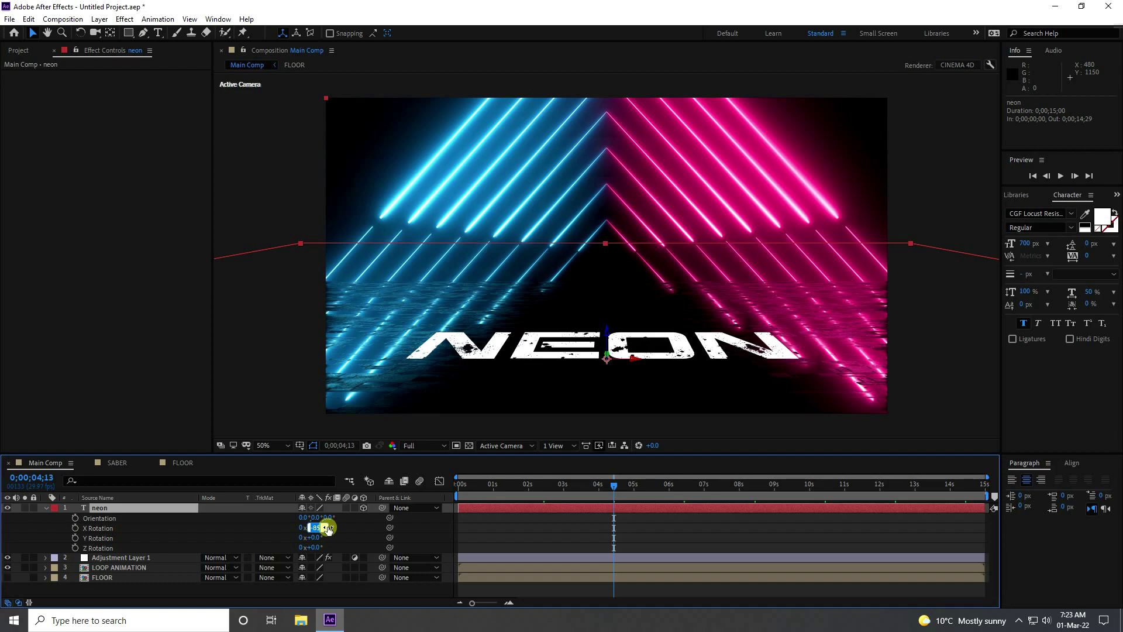
pyautogui.press('Return')
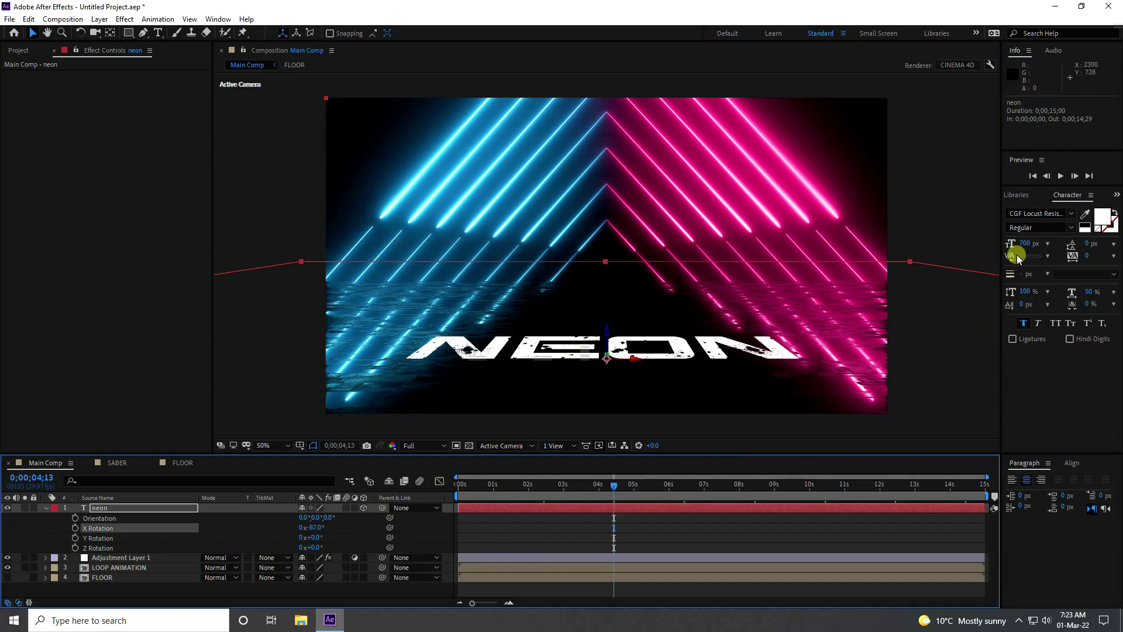
# - Scale the neon text layer up to about 111%
pyautogui.click(46, 508)
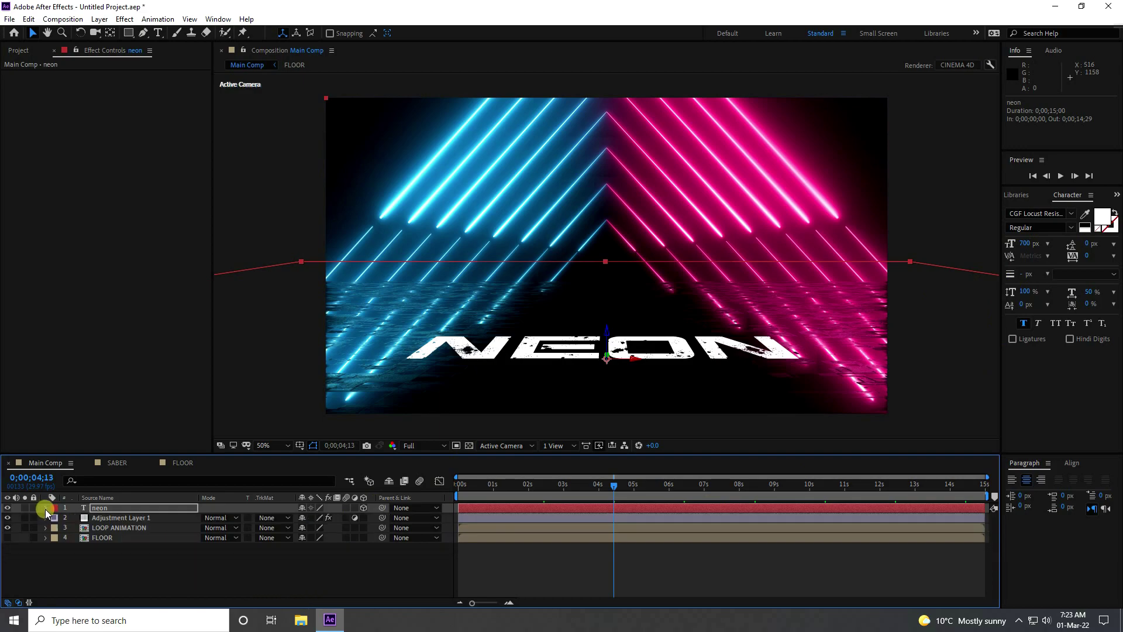
pyautogui.press('s')
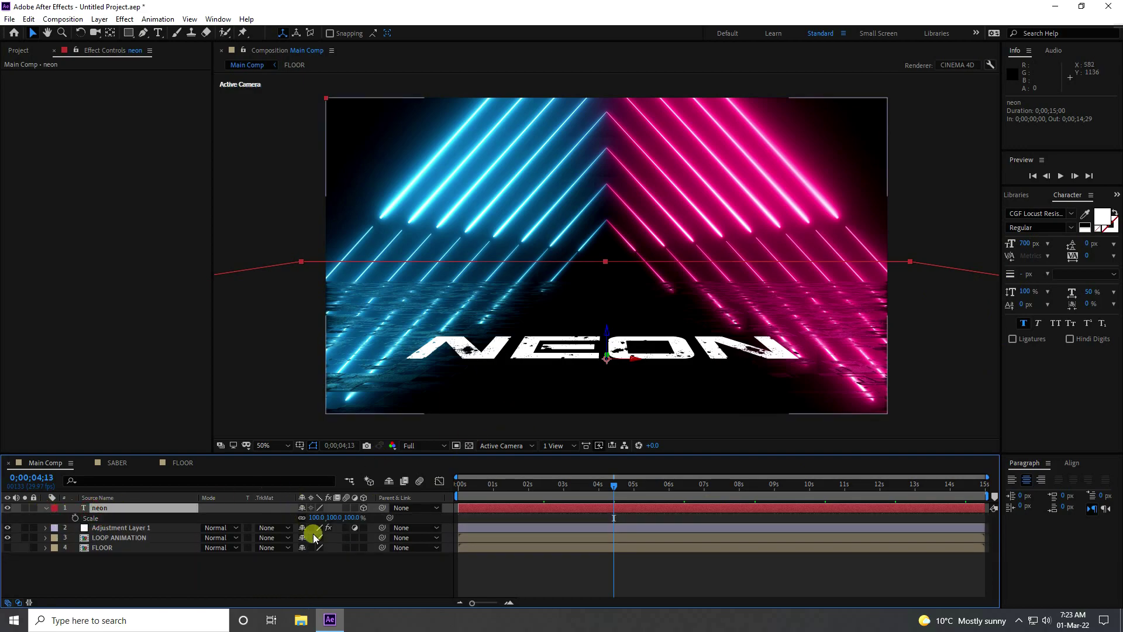
pyautogui.moveTo(314, 517); pyautogui.dragTo(321, 518)
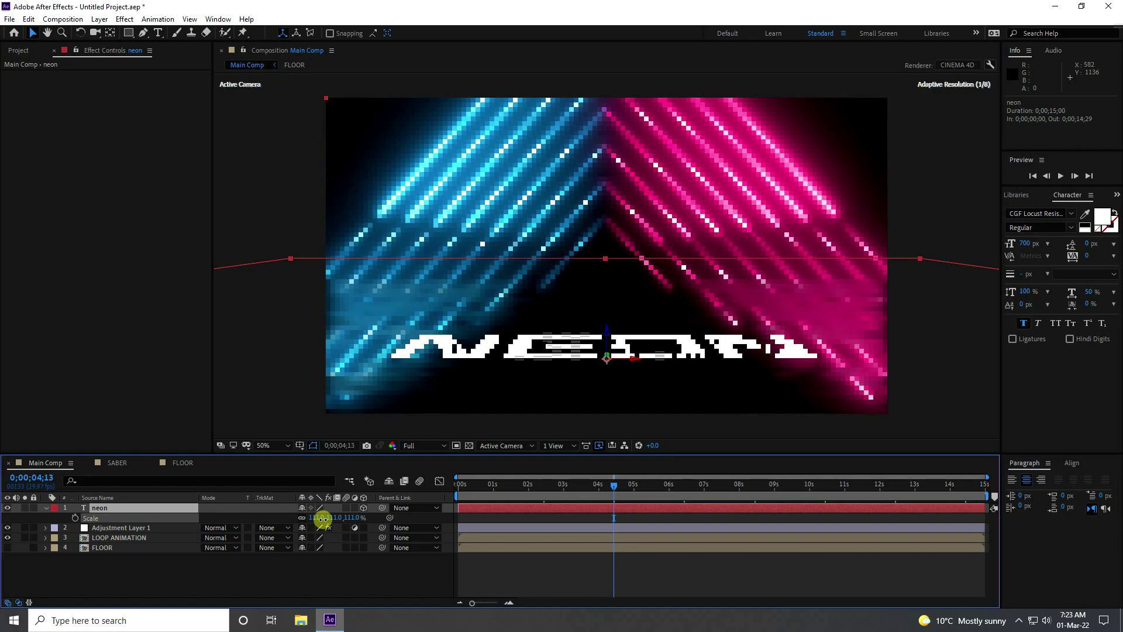
pyautogui.click(314, 566)
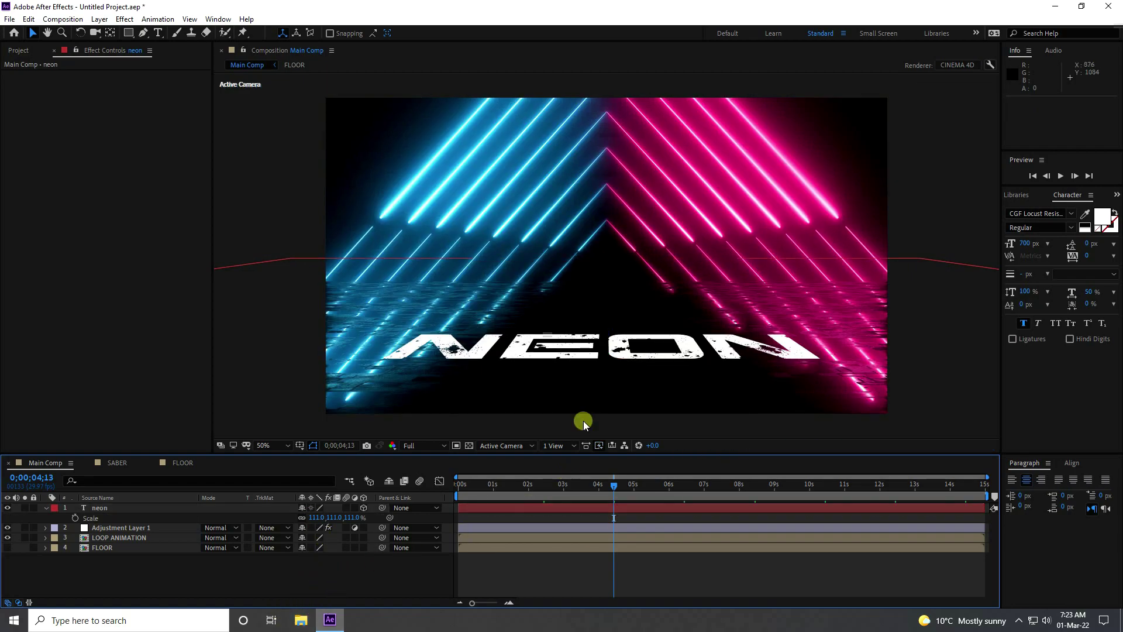
pyautogui.click(51, 518)
# - Auto-trace the neon text layer on the current frame using its Alpha channel
pyautogui.click(90, 508)
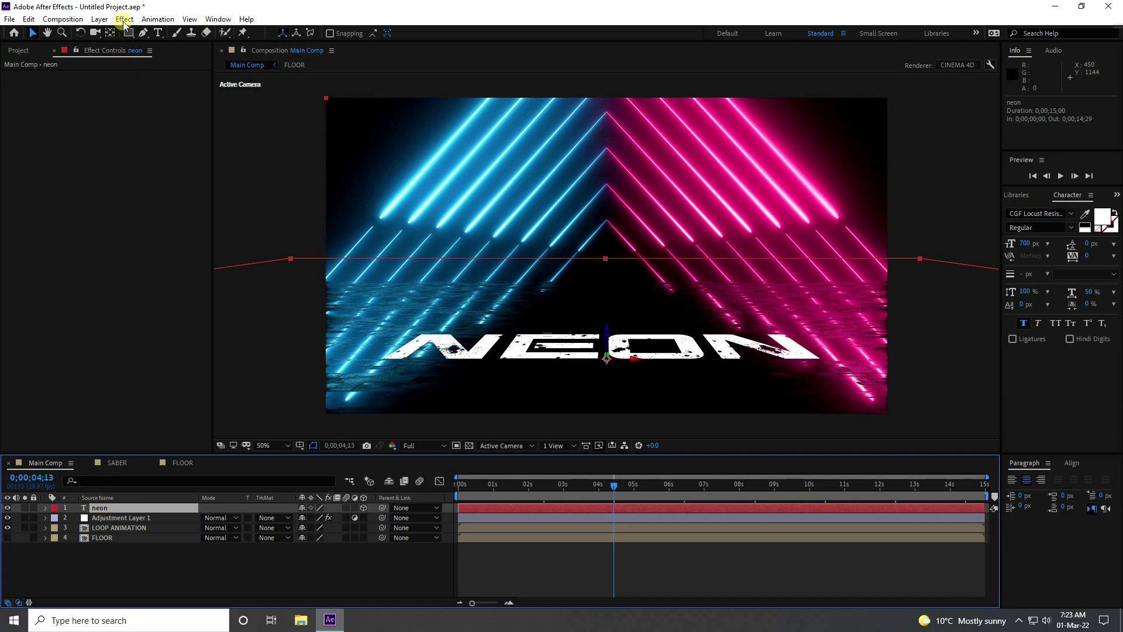
pyautogui.click(100, 20)
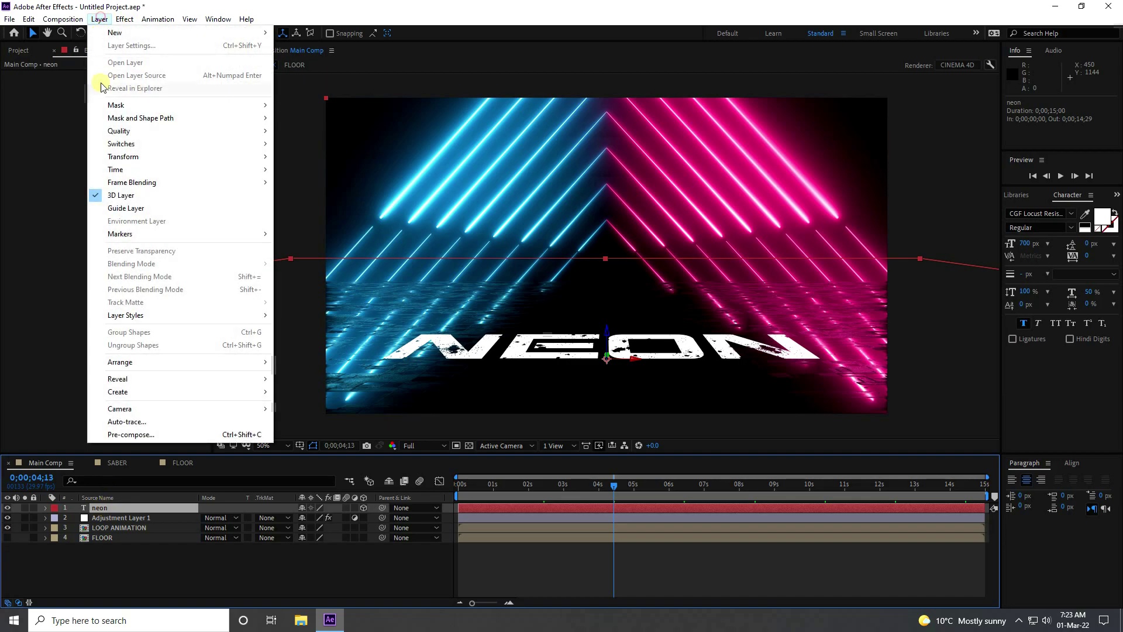
pyautogui.click(127, 421)
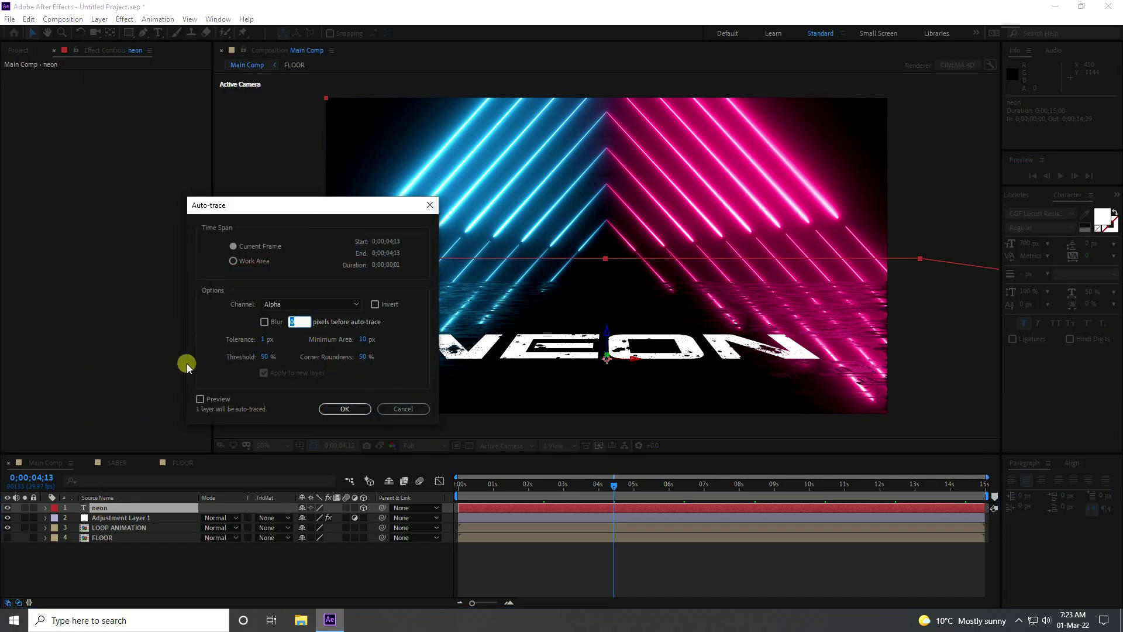
pyautogui.click(346, 408)
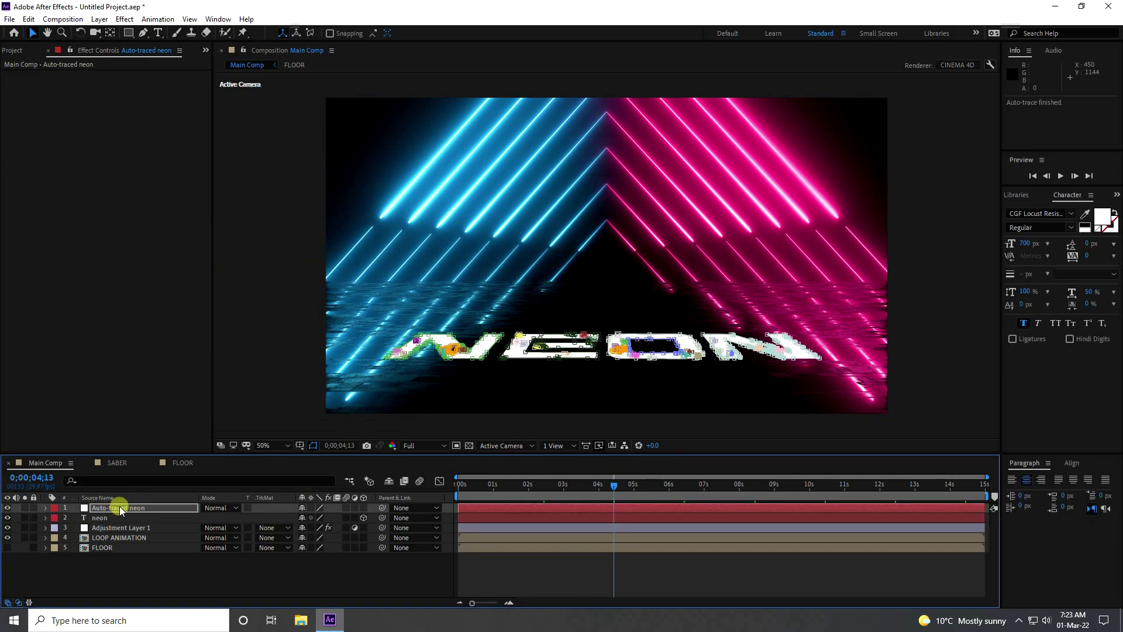
# - Apply the Saber effect to the Auto-traced neon layer and set its Core Type to Layer Masks
pyautogui.click(124, 510)
pyautogui.click(125, 19)
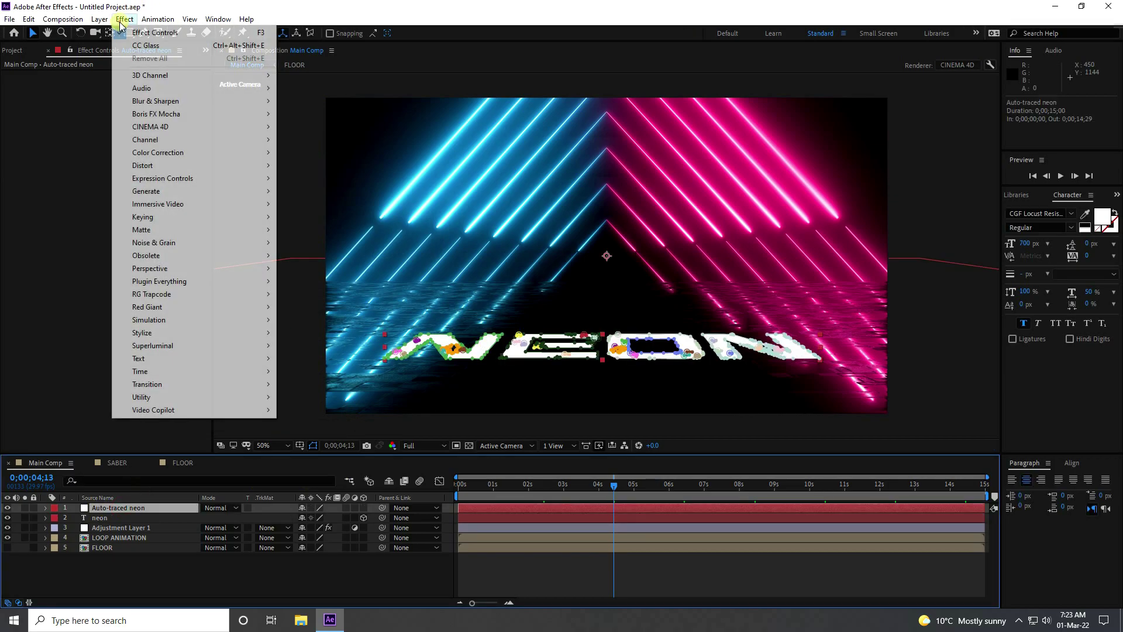
pyautogui.moveTo(181, 410)
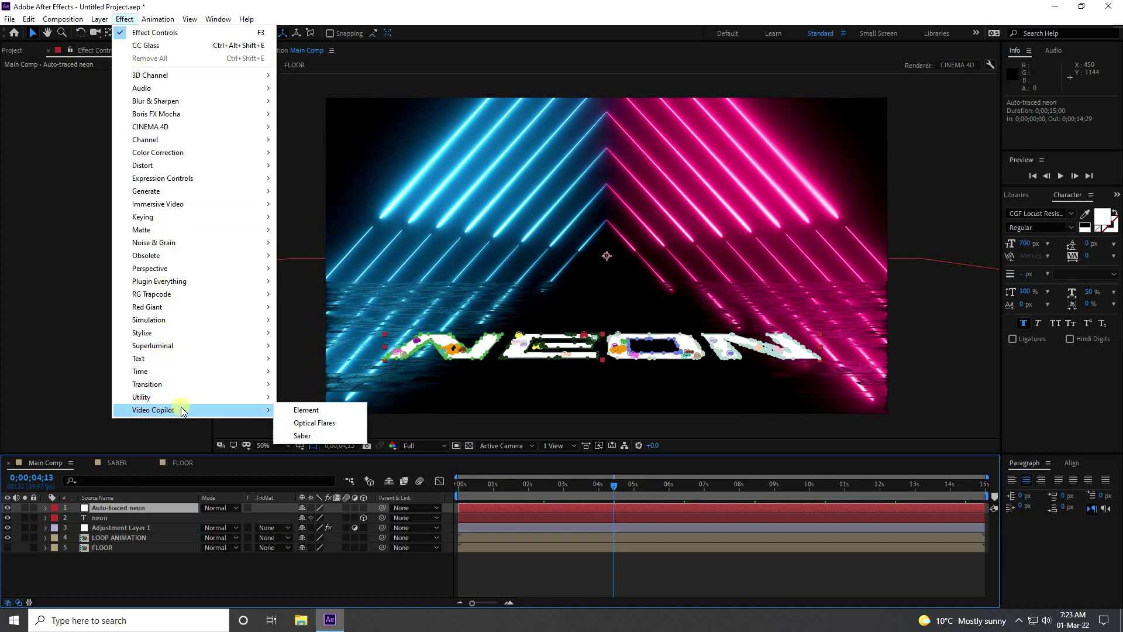
pyautogui.click(311, 436)
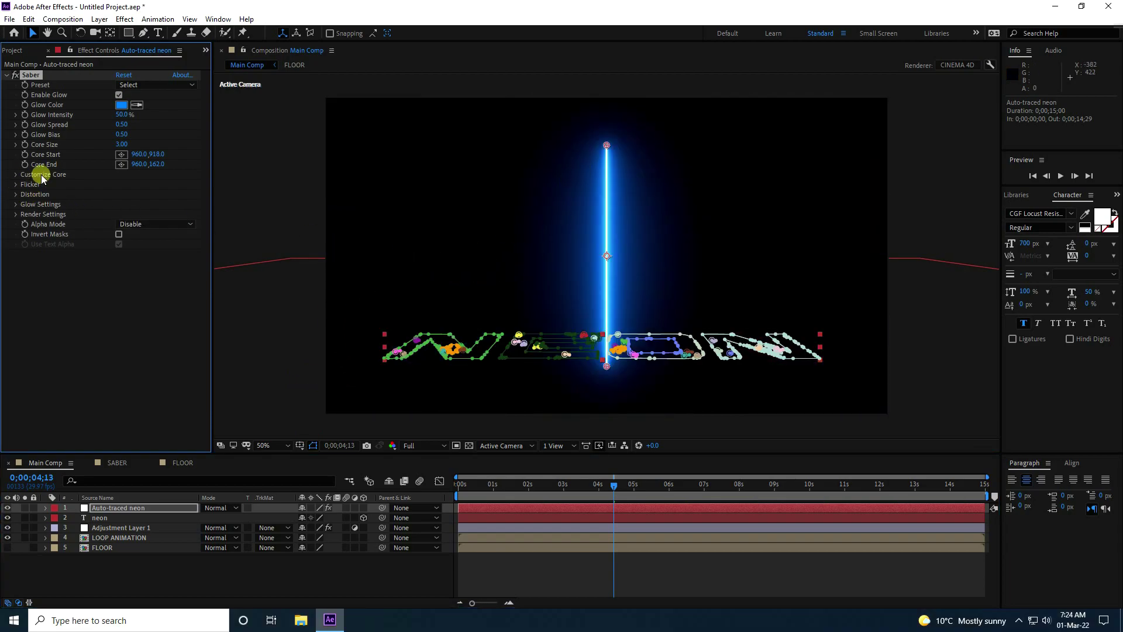
pyautogui.click(16, 175)
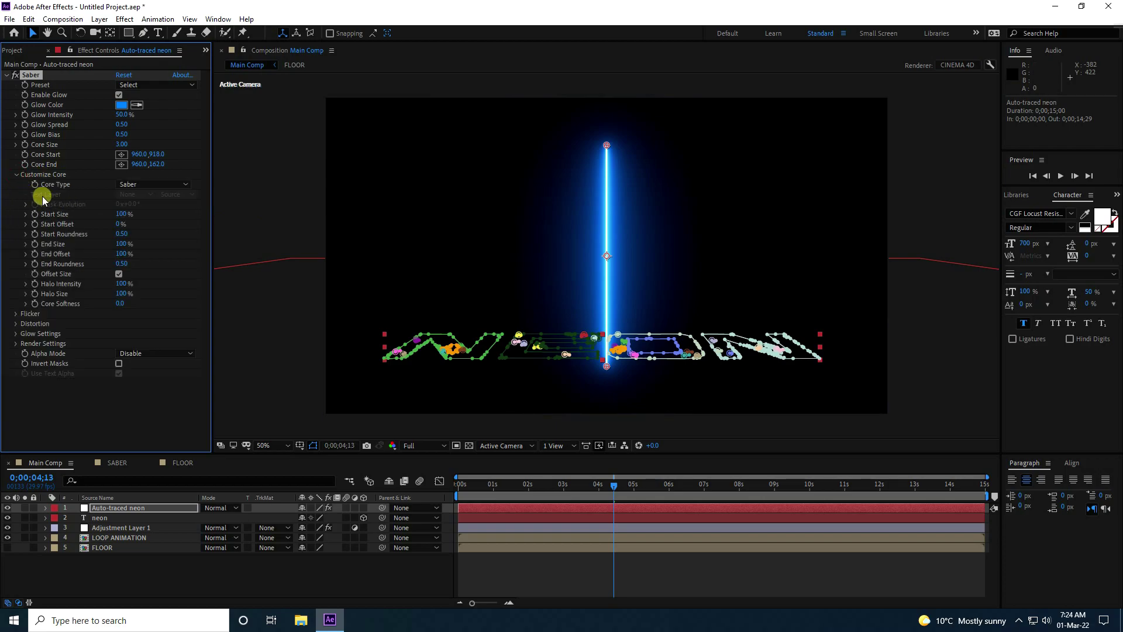
pyautogui.click(159, 185)
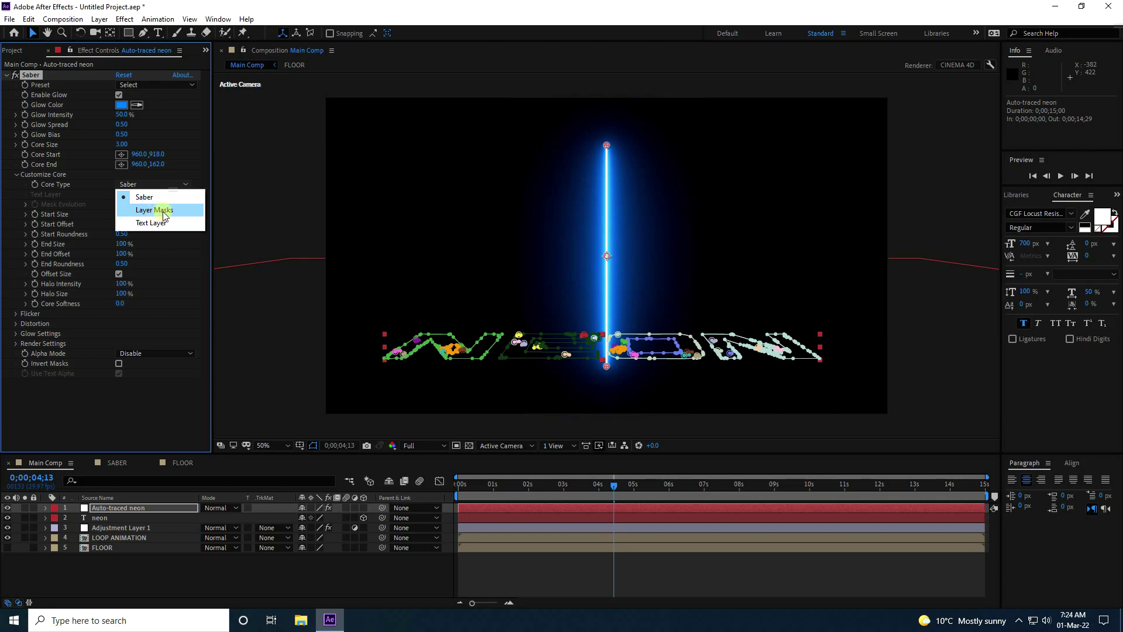
pyautogui.click(163, 214)
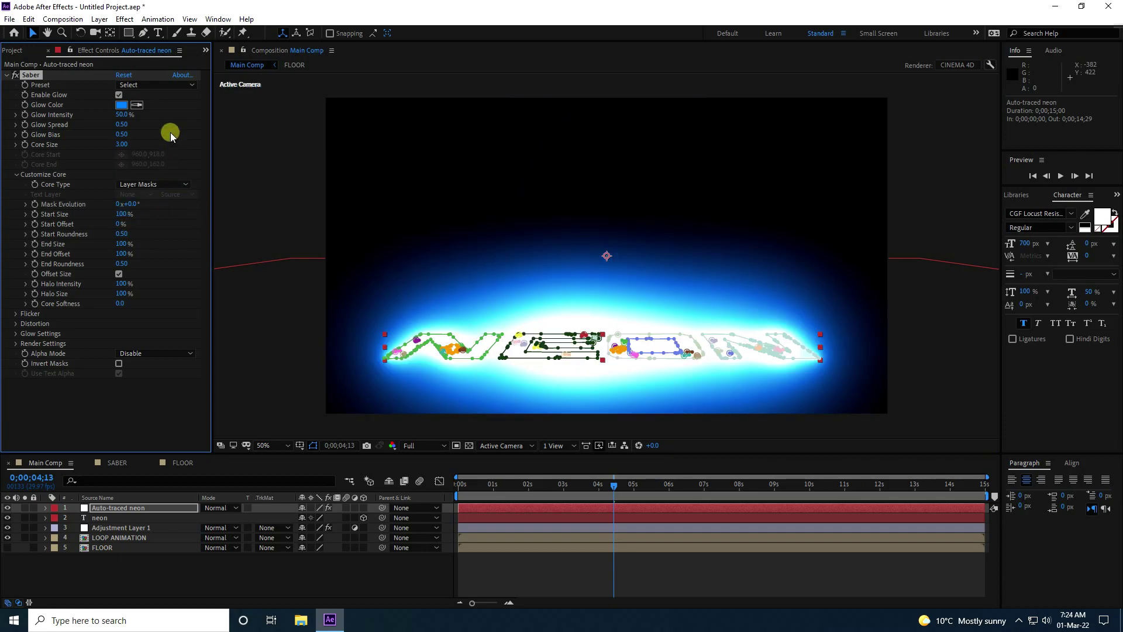
# - Choose Saber's Neon preset and set the core's End Size to 50%
pyautogui.click(159, 85)
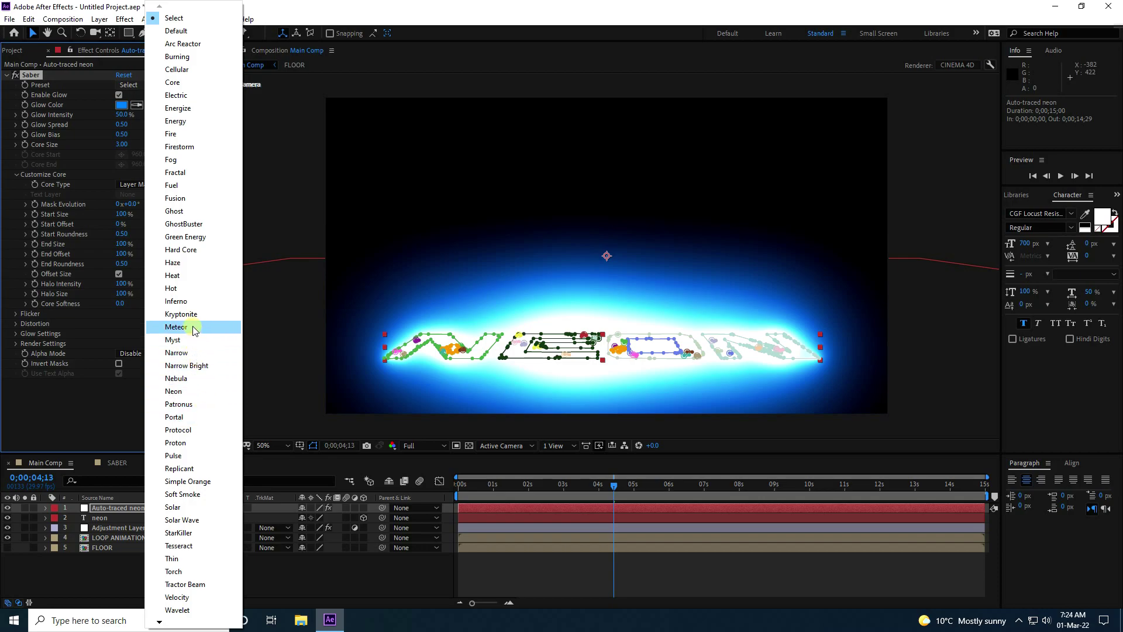
pyautogui.click(184, 391)
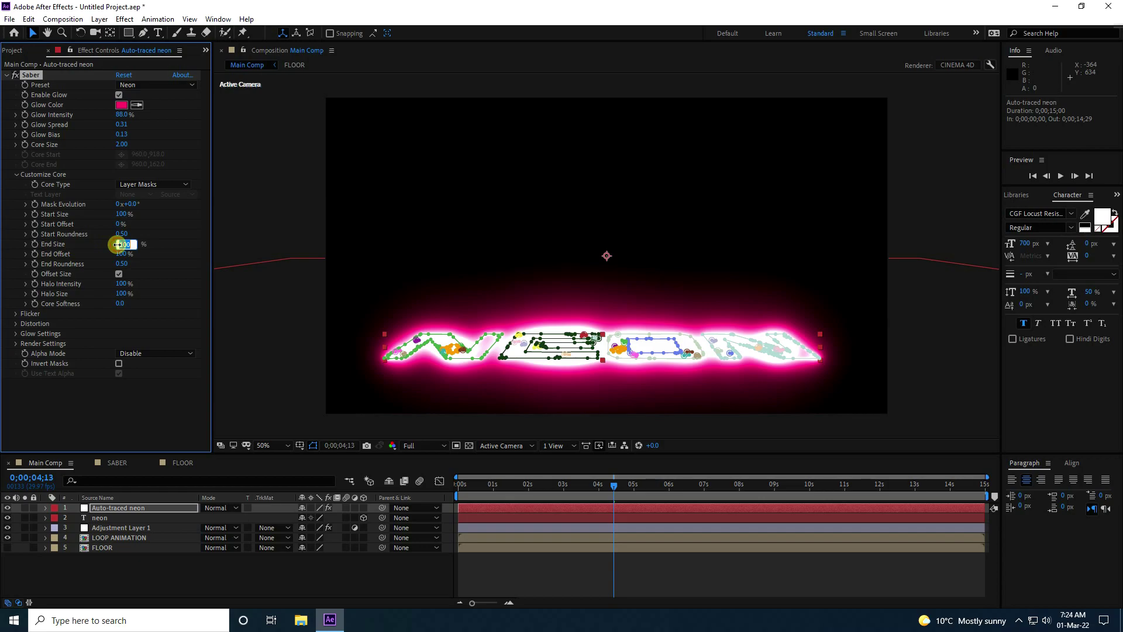
pyautogui.moveTo(117, 244); pyautogui.dragTo(136, 245)
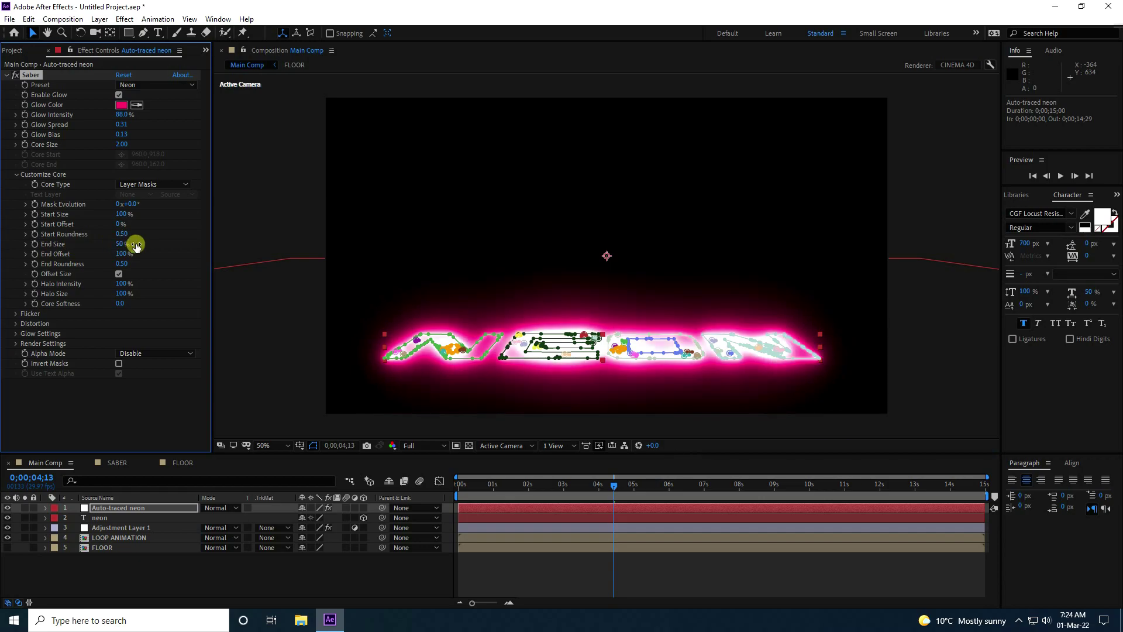
# - Change Saber's Glow Color to orange with a hue of 24°
pyautogui.click(121, 106)
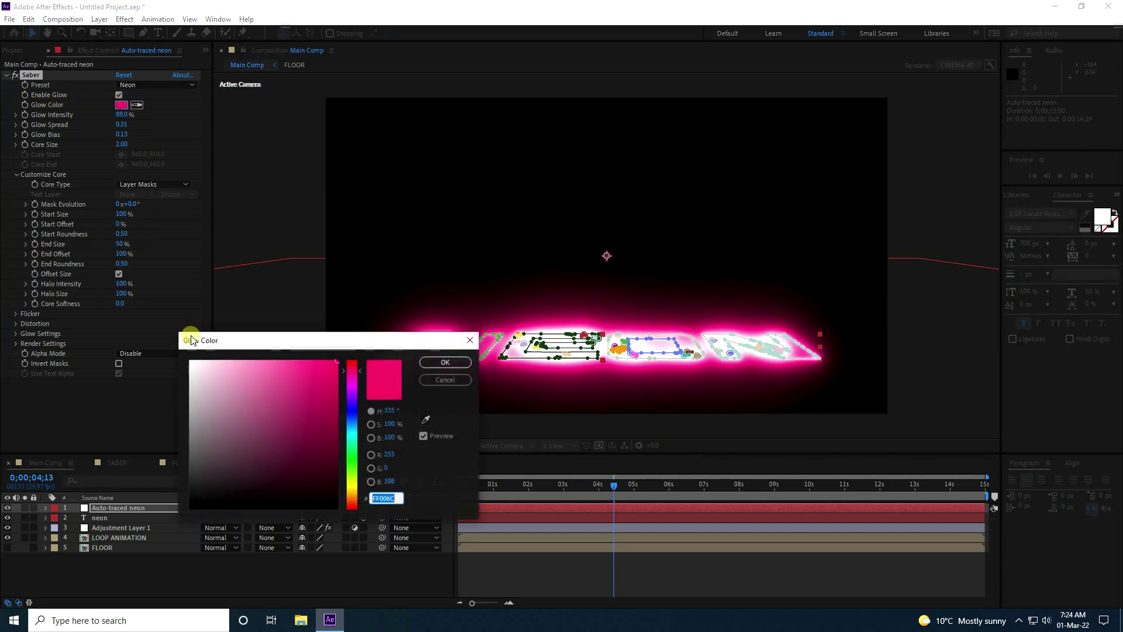
pyautogui.click(392, 413)
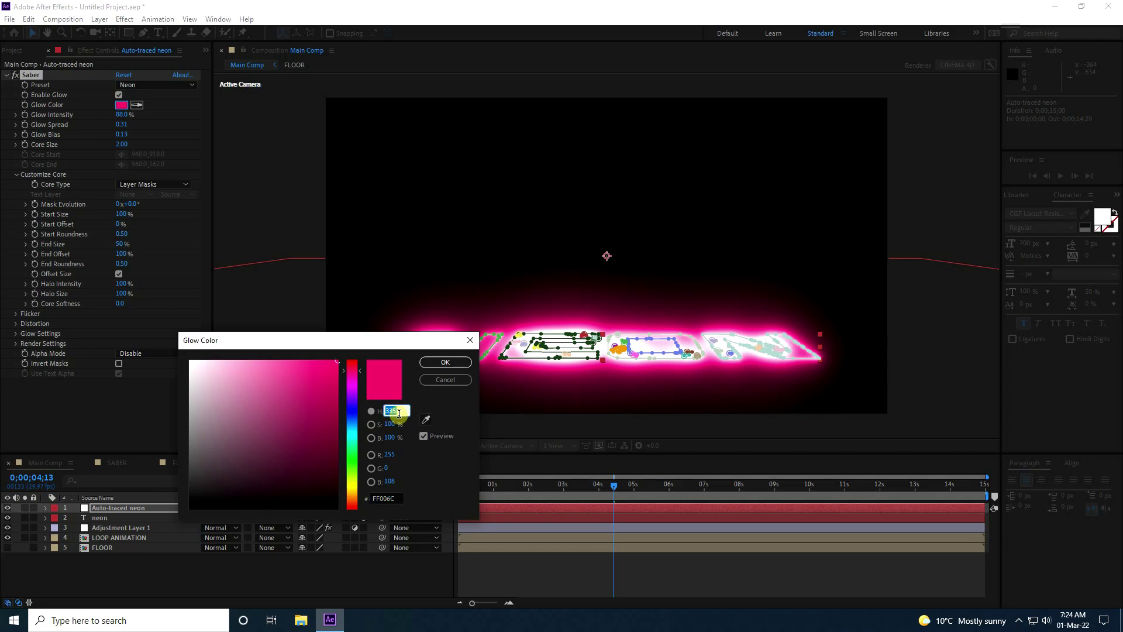
pyautogui.write('24')
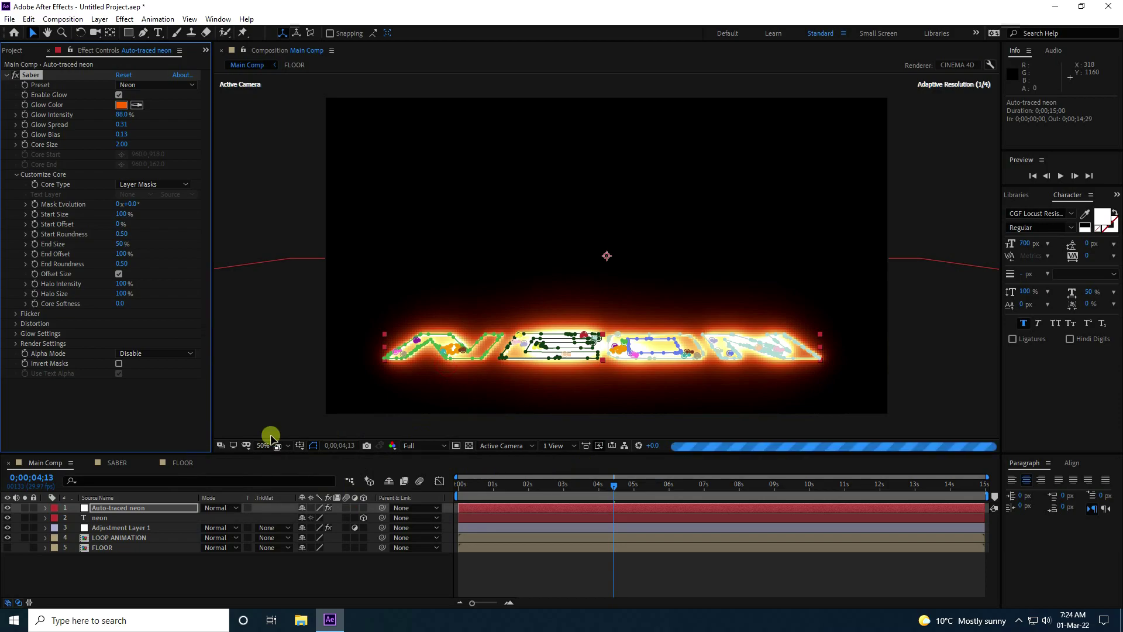
# - Set Saber's Composite Settings to Transparent in its Render Settings on the Auto-traced neon layer
pyautogui.click(16, 344)
pyautogui.click(150, 362)
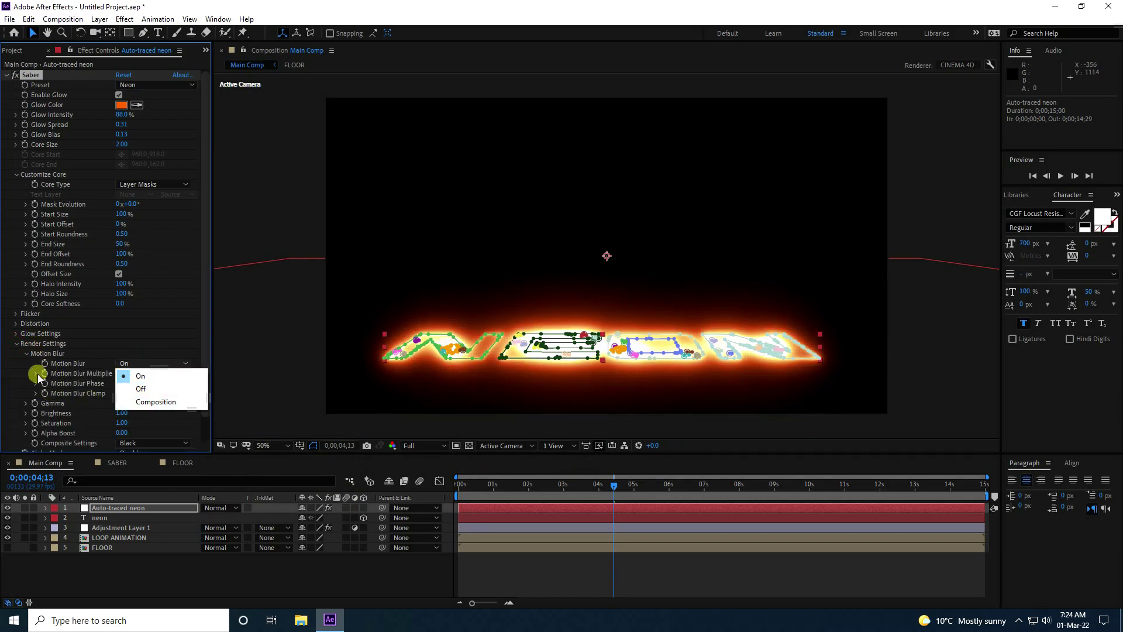
pyautogui.click(201, 428)
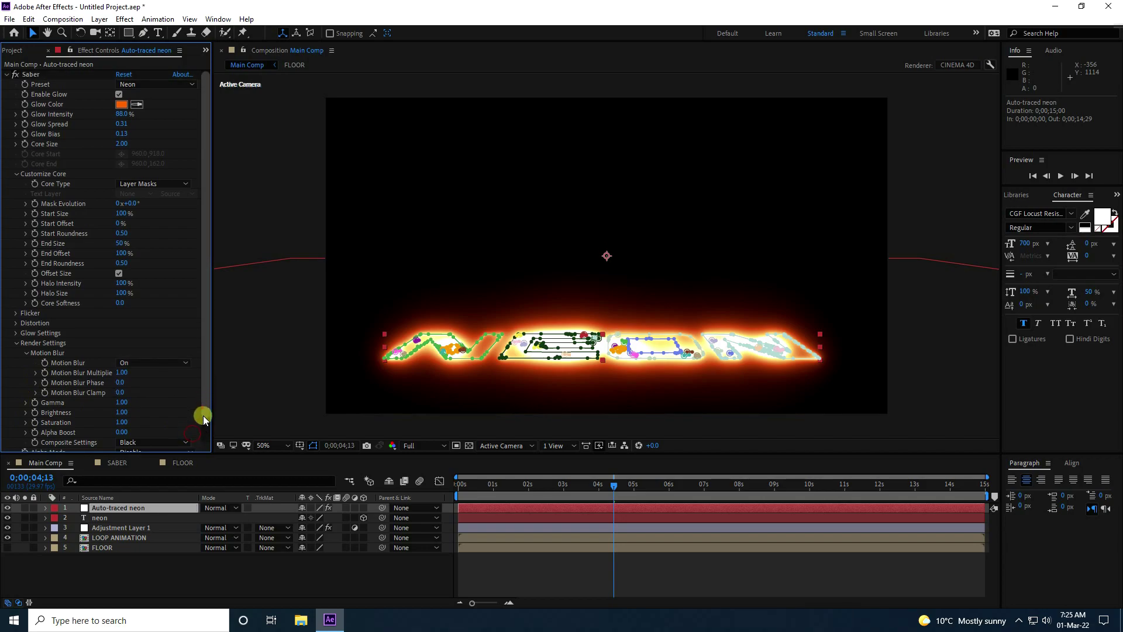
pyautogui.scroll(-1, 201, 418)
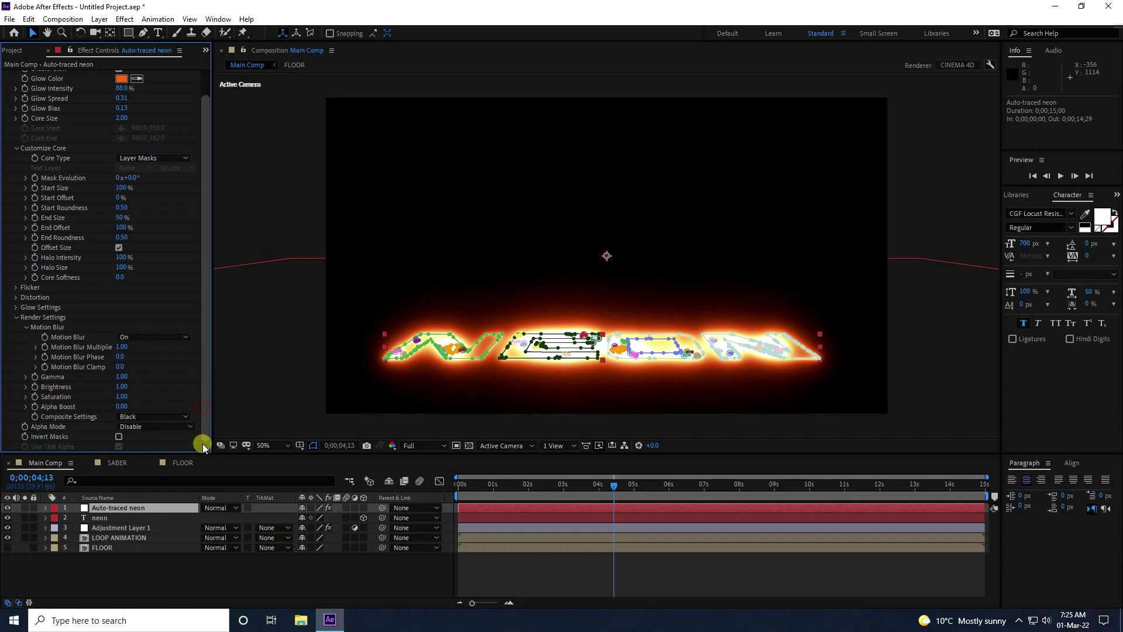
pyautogui.click(145, 417)
pyautogui.click(151, 429)
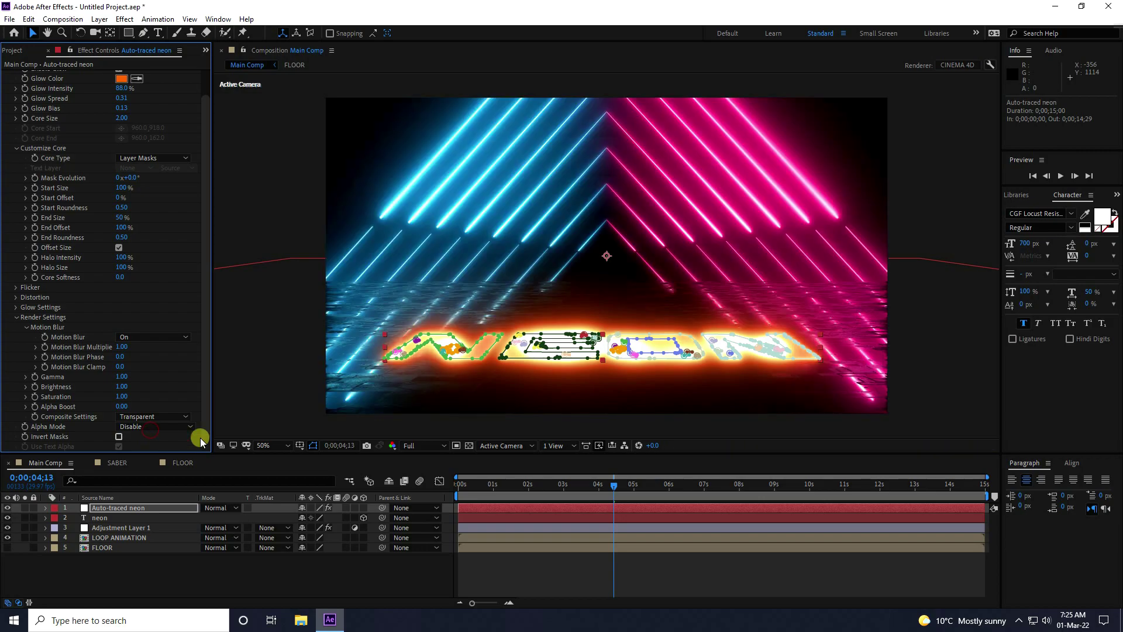
pyautogui.click(517, 570)
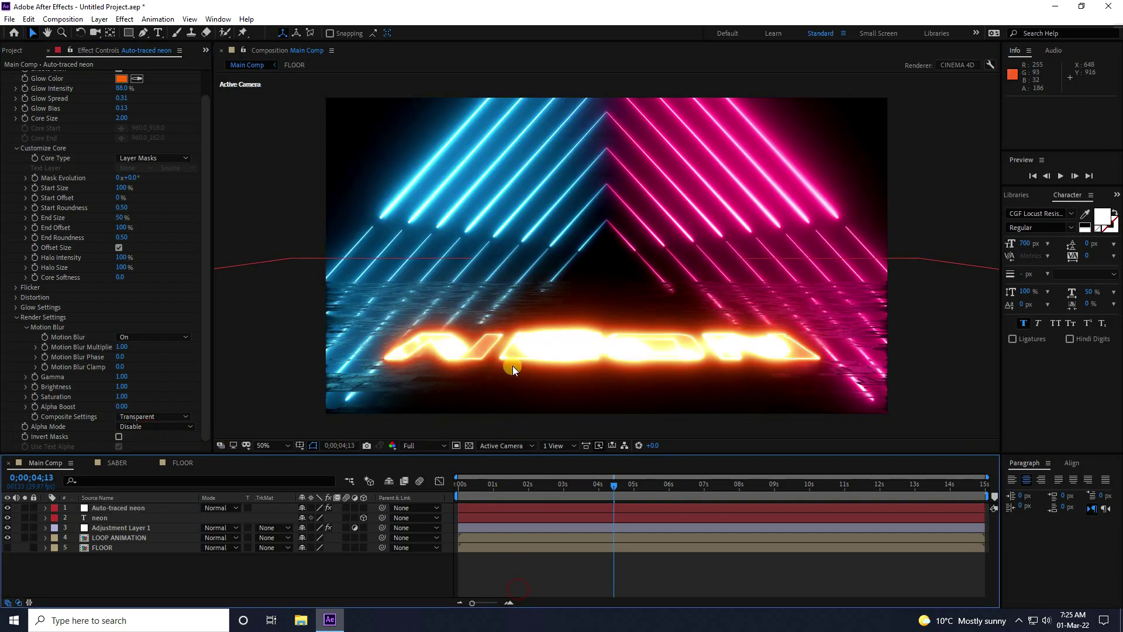
pyautogui.click(496, 437)
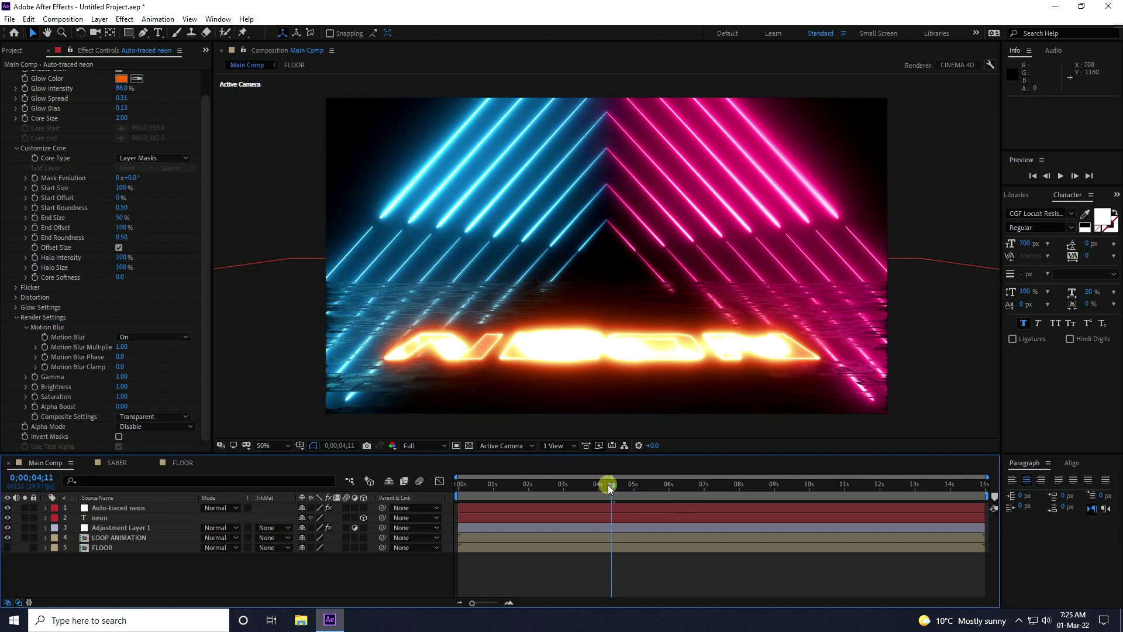
# - Animate Saber's Mask Evolution on the Auto-traced neon layer from 0x at 0 seconds to -10x at 12 seconds
pyautogui.moveTo(608, 485); pyautogui.dragTo(389, 484)
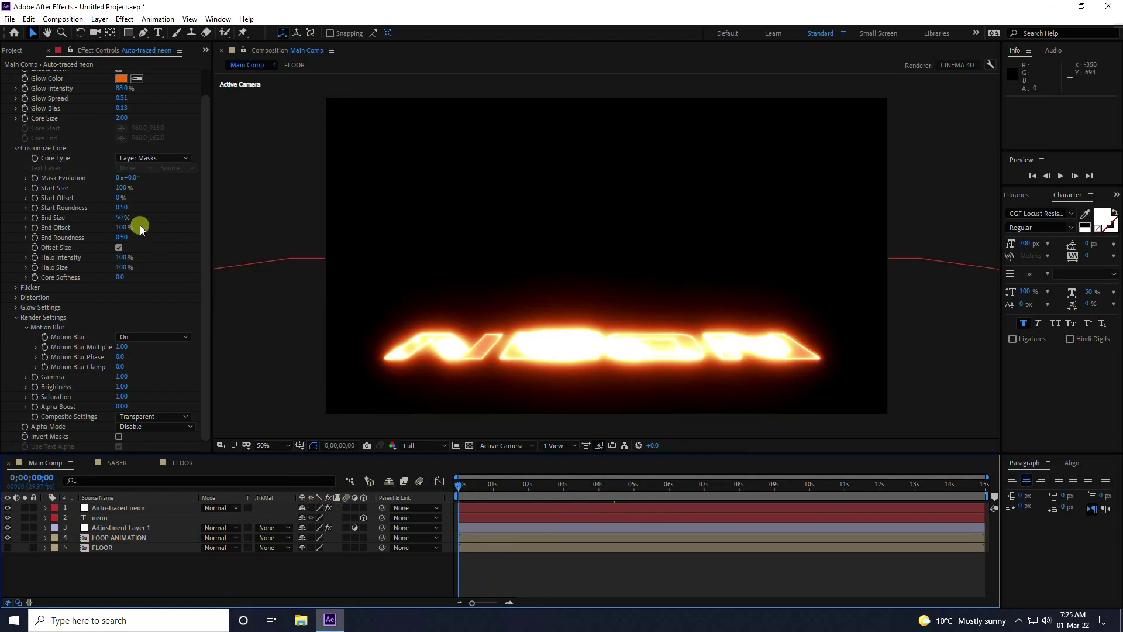
pyautogui.click(26, 184)
pyautogui.click(460, 484)
pyautogui.moveTo(489, 489); pyautogui.dragTo(882, 499)
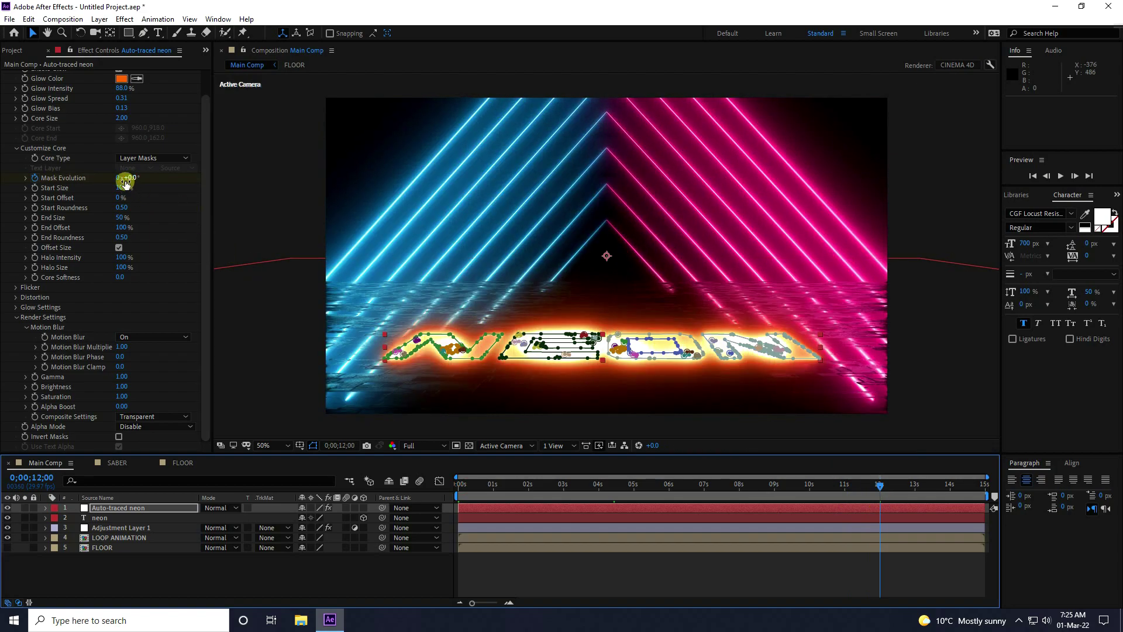
pyautogui.click(117, 178)
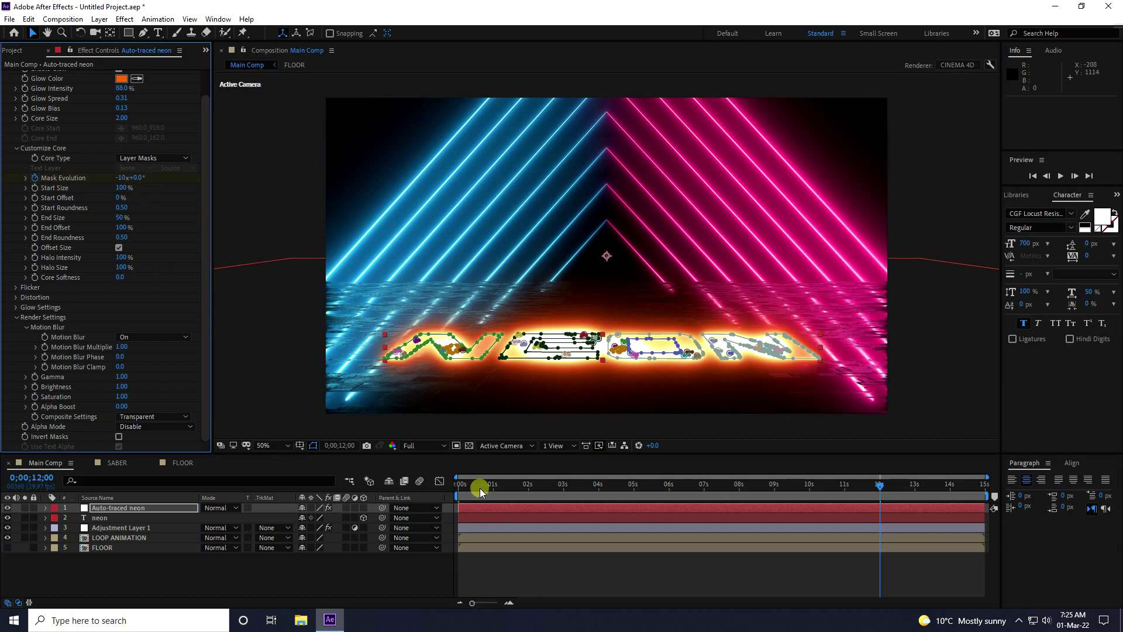
# - Animate Saber's Start Size from 0% at 0 seconds to 50% at 12 seconds
pyautogui.moveTo(476, 486); pyautogui.dragTo(401, 483)
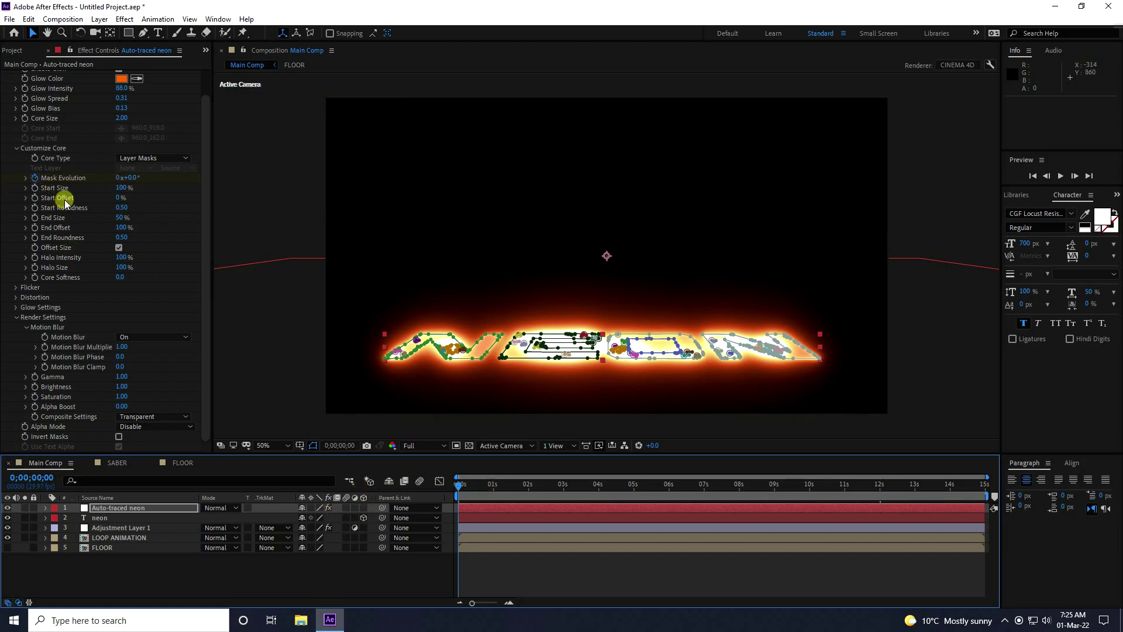
pyautogui.click(37, 193)
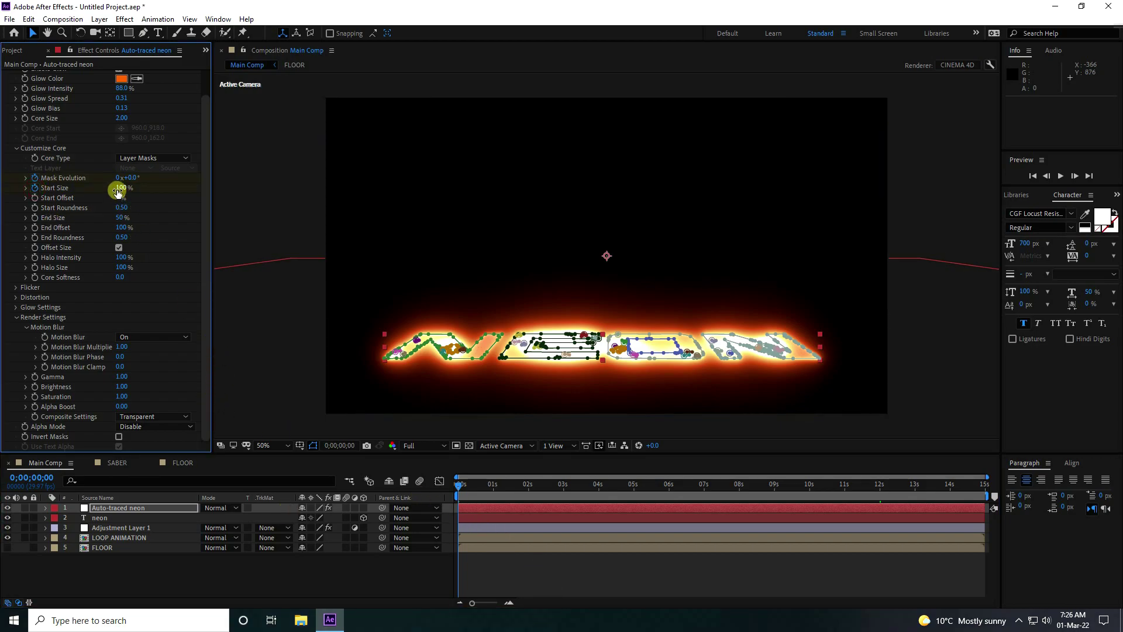
pyautogui.press('Return')
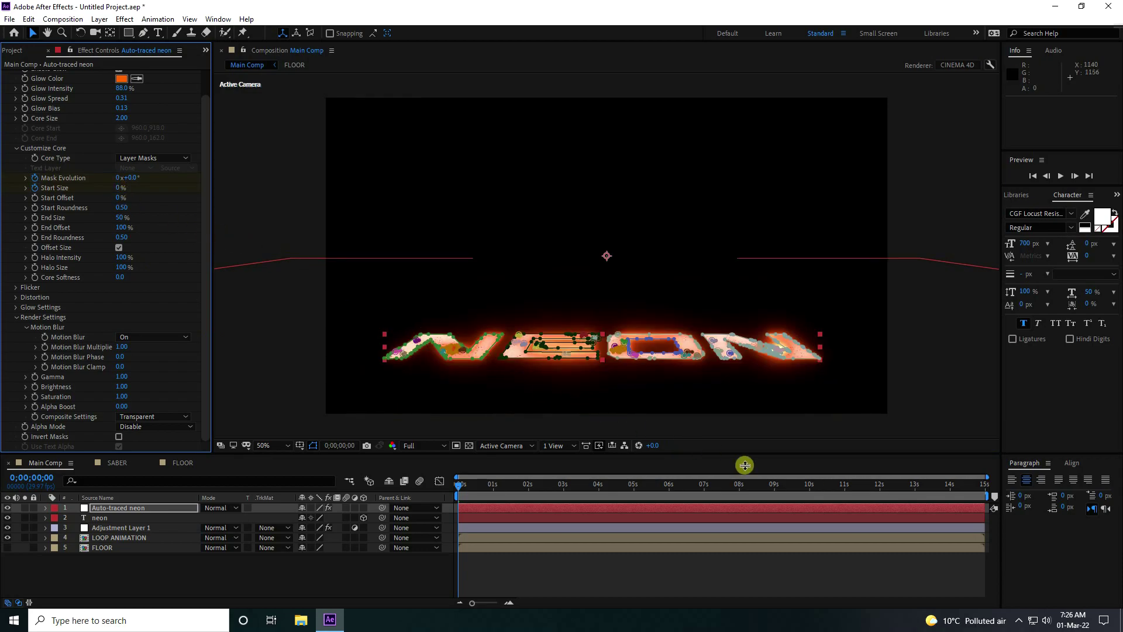
pyautogui.click(879, 485)
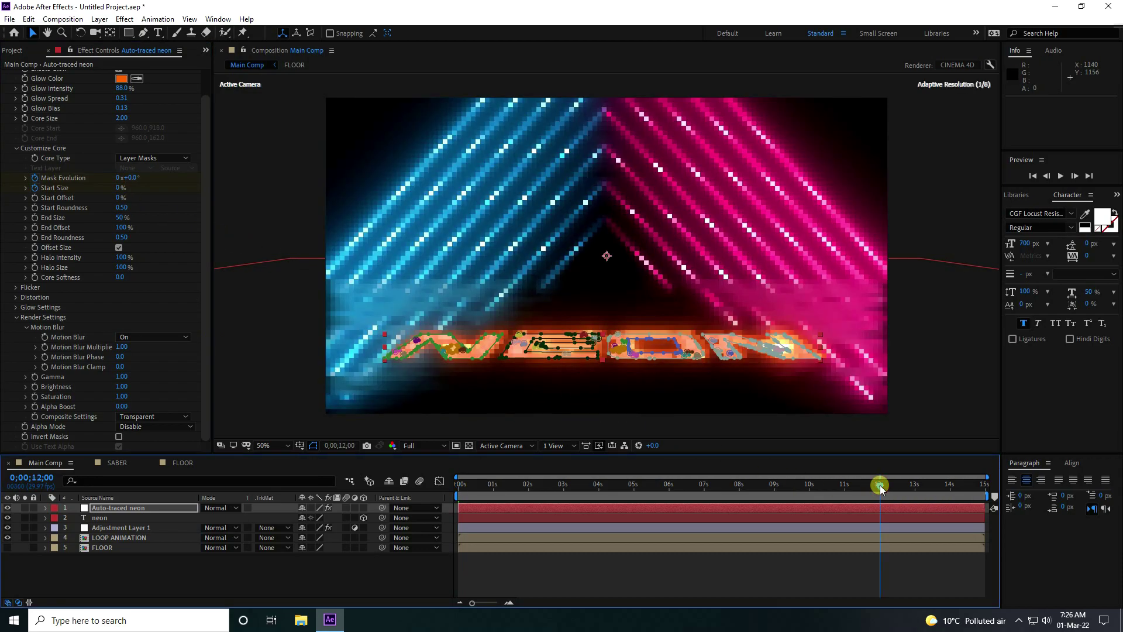
pyautogui.click(118, 188)
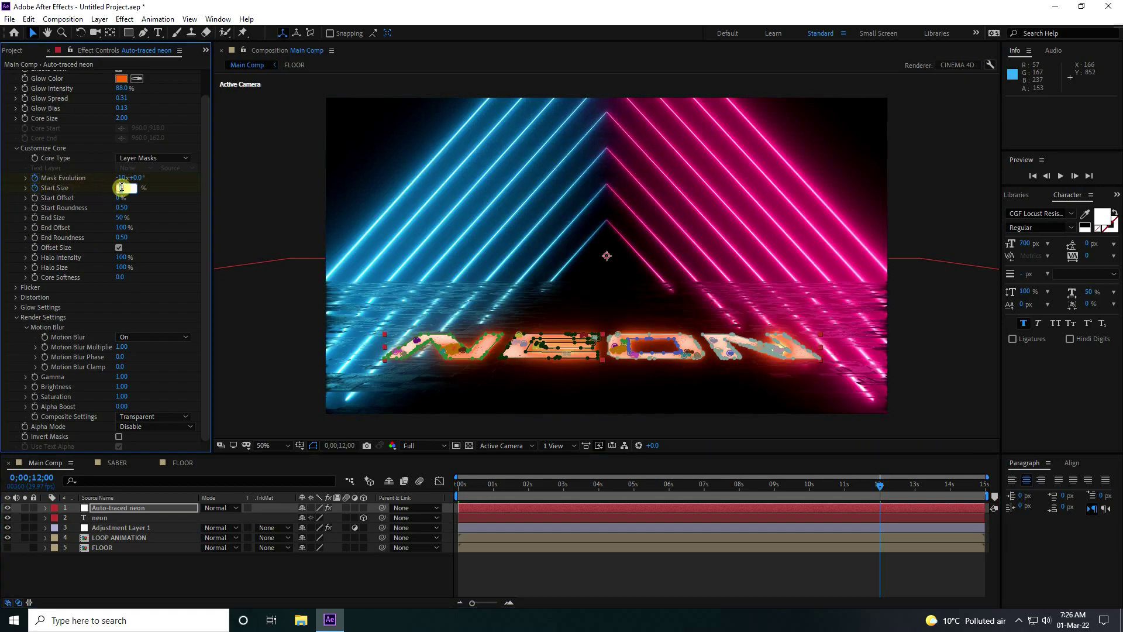
pyautogui.press('Return')
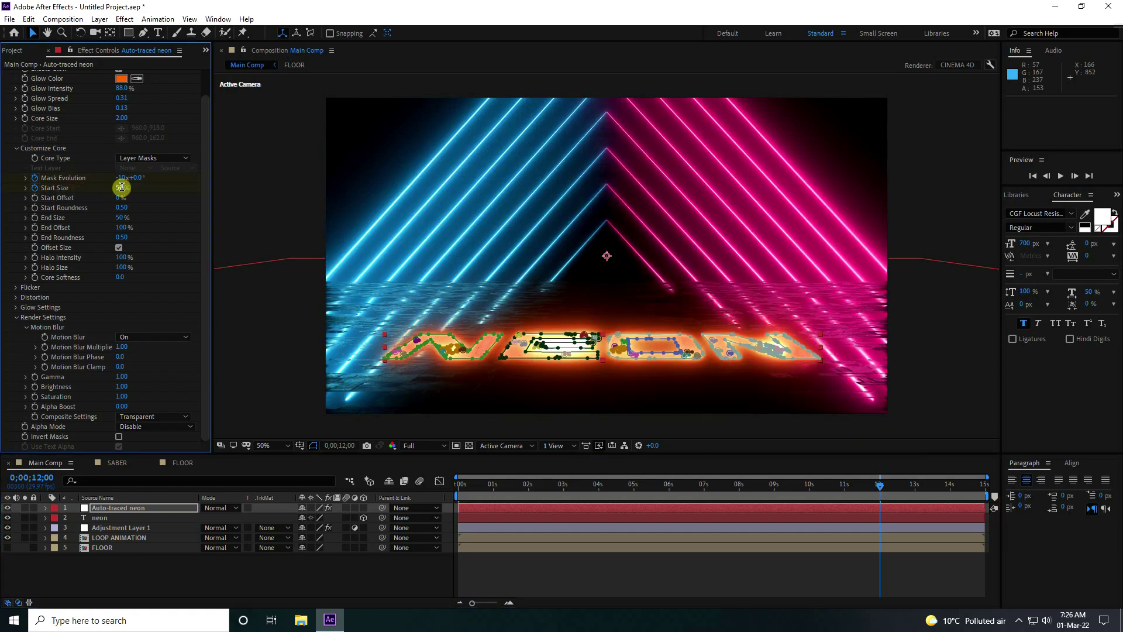
pyautogui.click(531, 576)
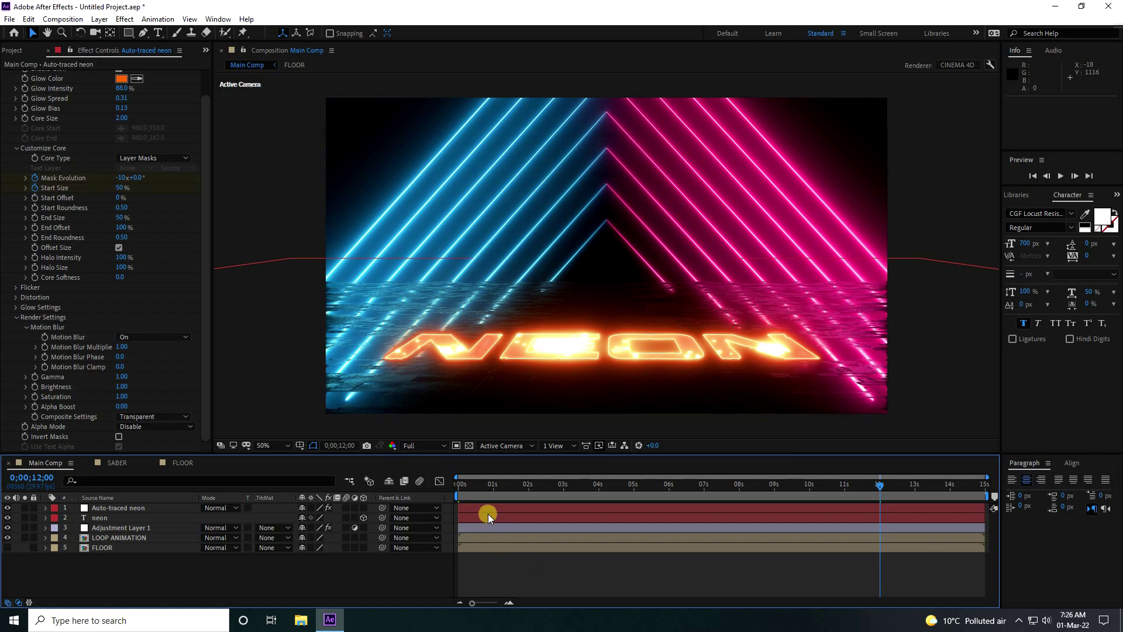
# - Hide the original neon text layer and preview the title animation from the start of the composition
pyautogui.moveTo(483, 490); pyautogui.dragTo(402, 483)
pyautogui.press('space')
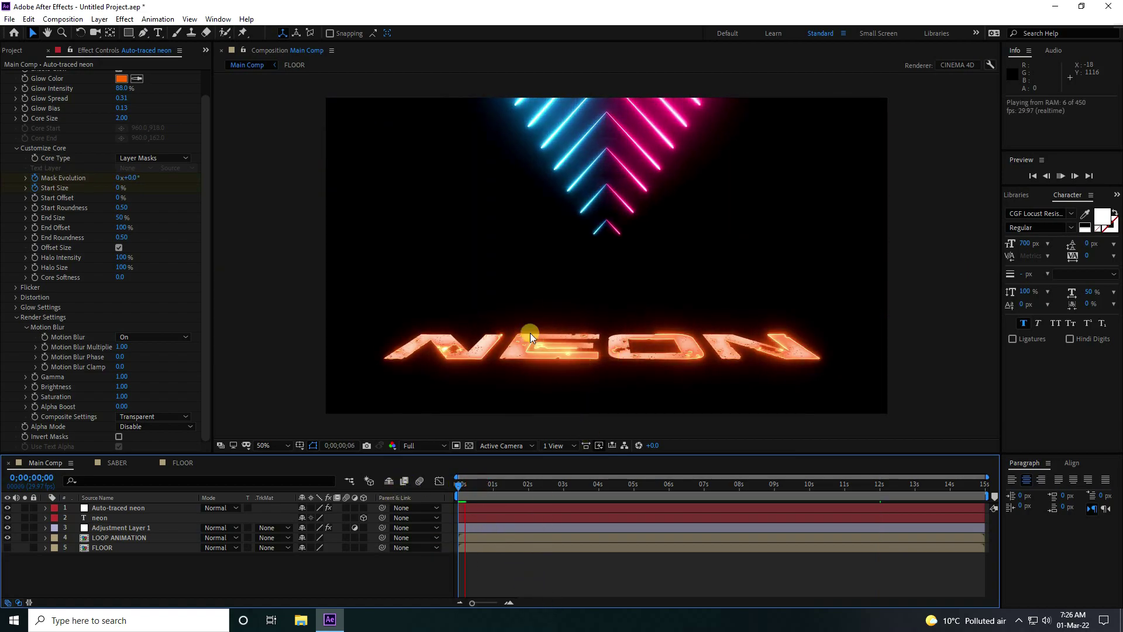
pyautogui.press('space')
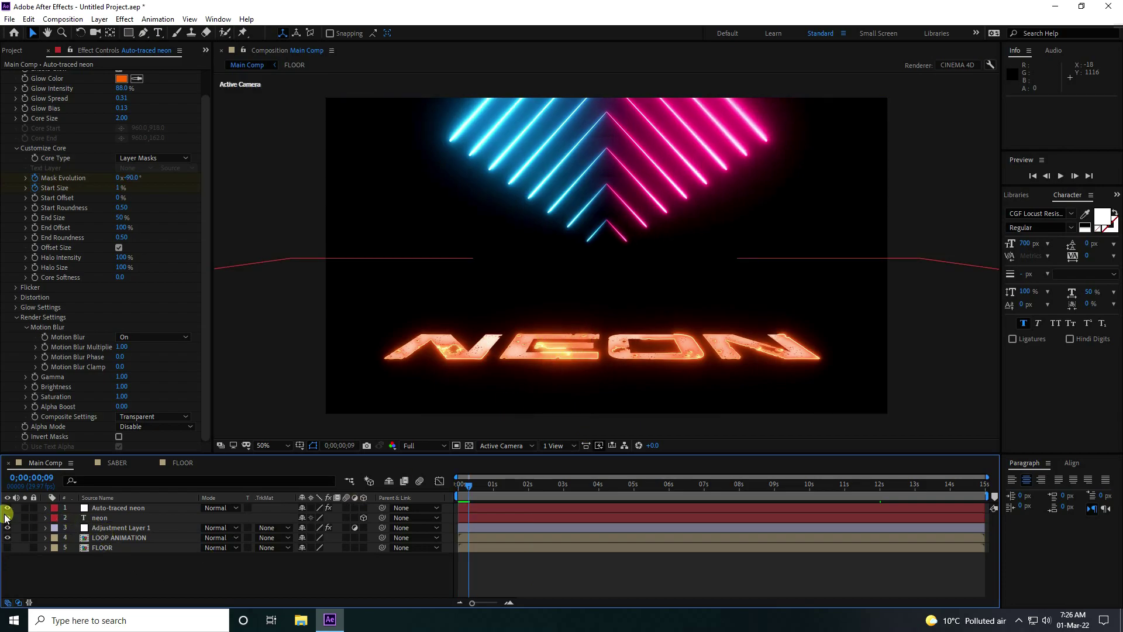
pyautogui.click(7, 518)
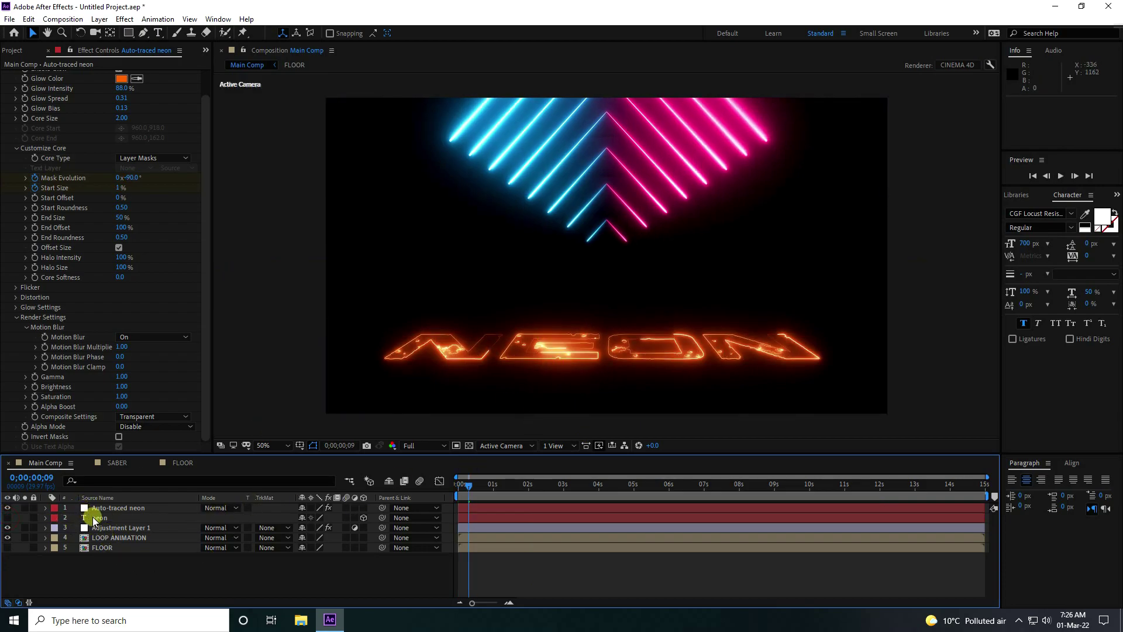
pyautogui.press('space')
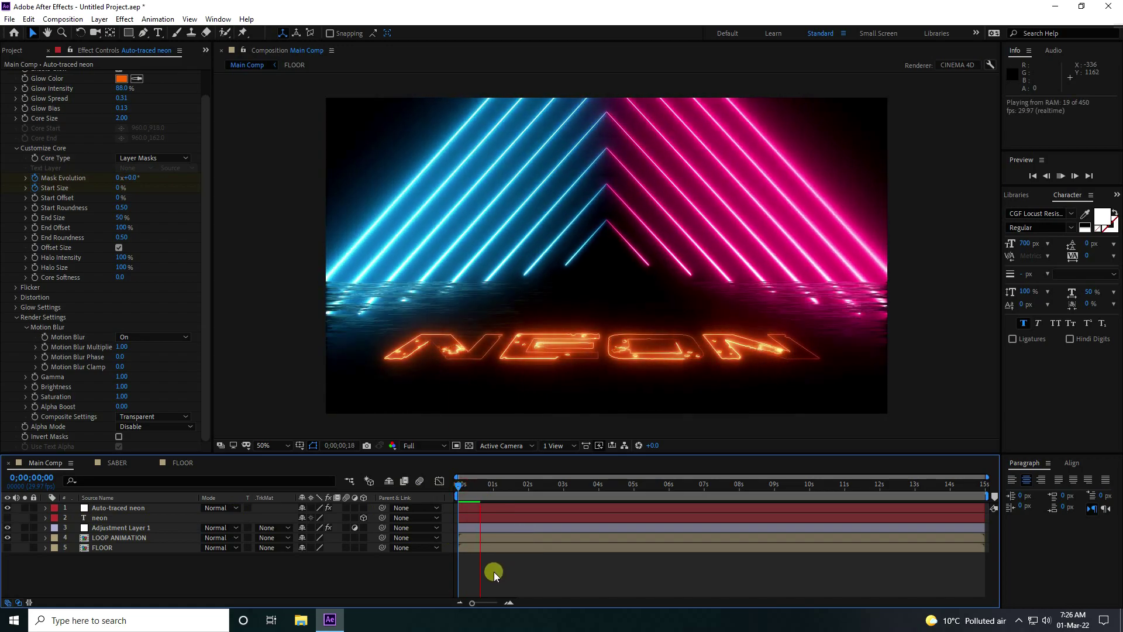
pyautogui.press('space')
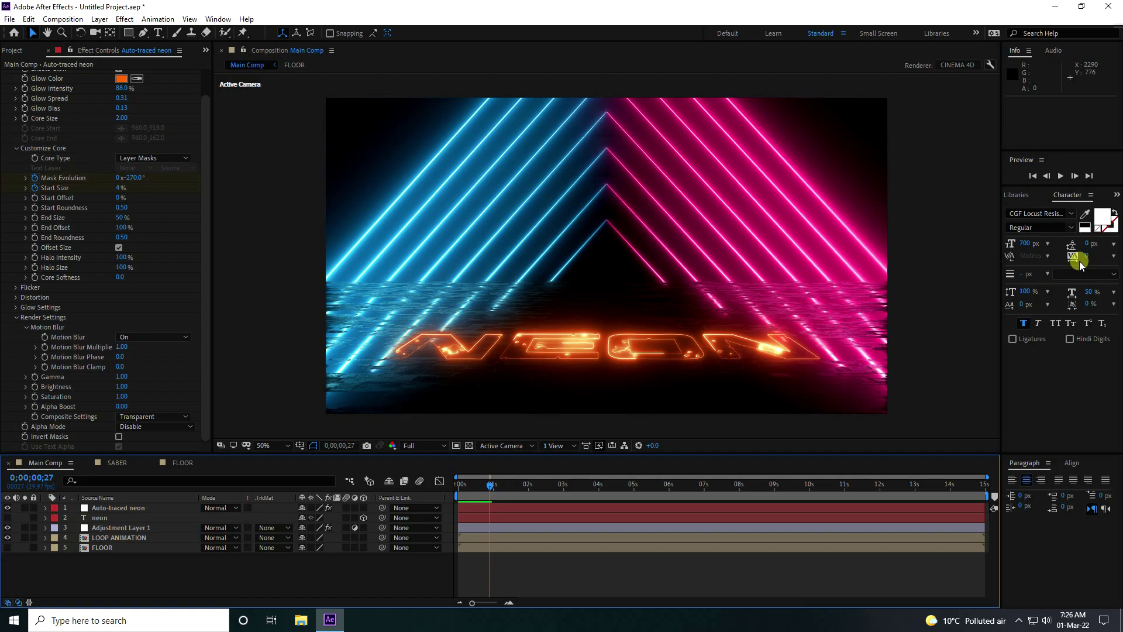
# - Apply the CC Scale Wipe effect to the Auto-traced neon layer and set its Stretch to 5
pyautogui.click(1117, 197)
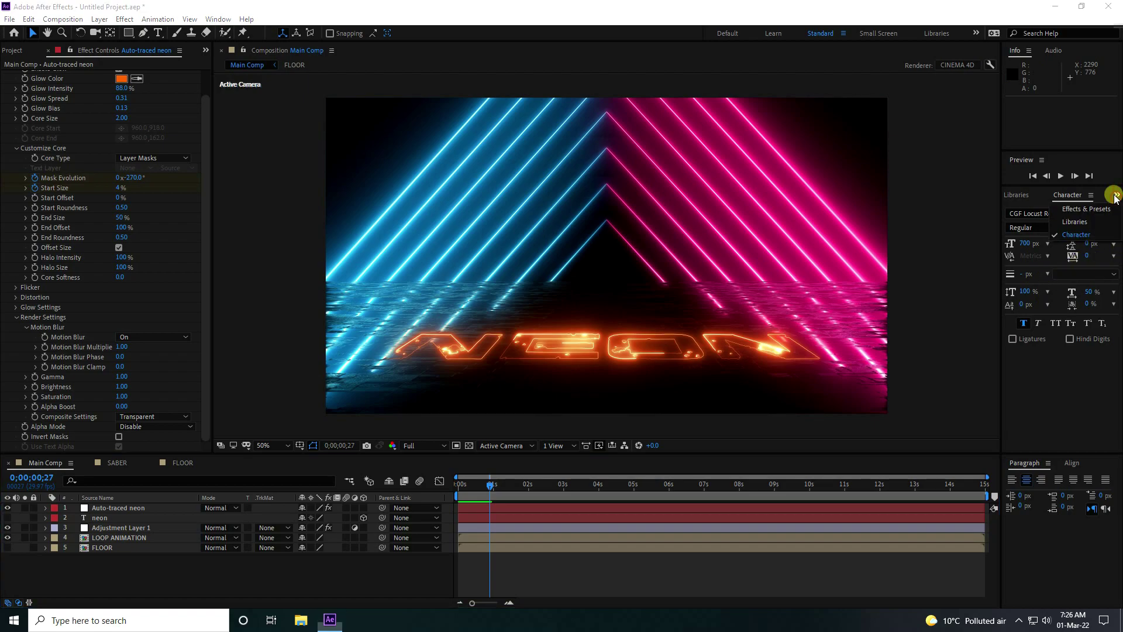
pyautogui.click(1107, 208)
pyautogui.click(1057, 212)
pyautogui.write('cc gl')
pyautogui.press('BackSpace')
pyautogui.press('BackSpace')
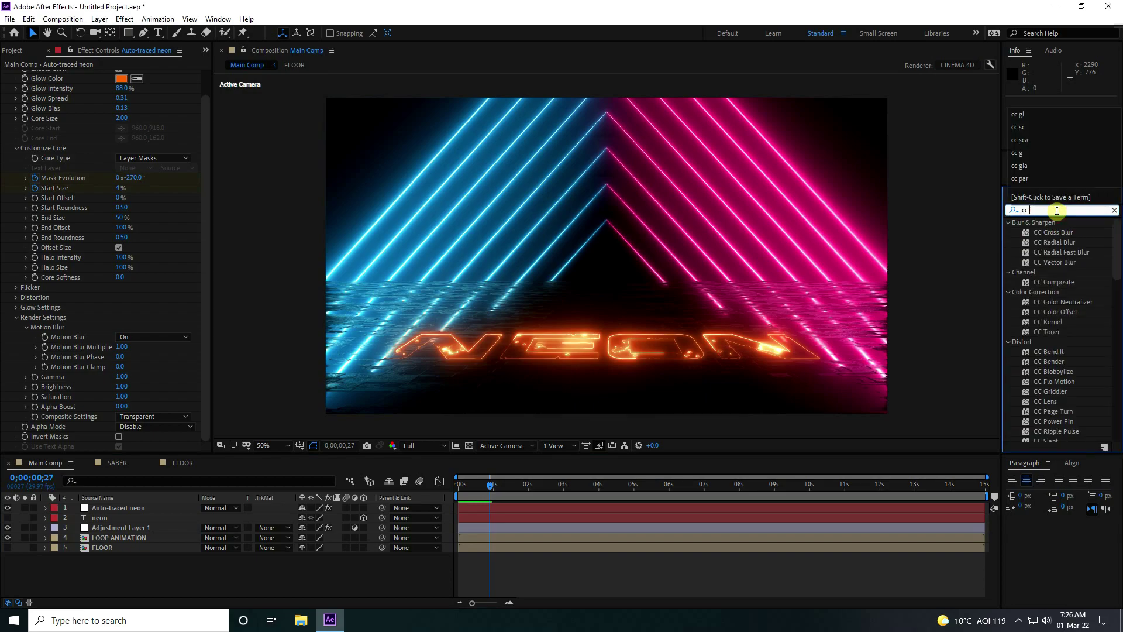
pyautogui.write('sc')
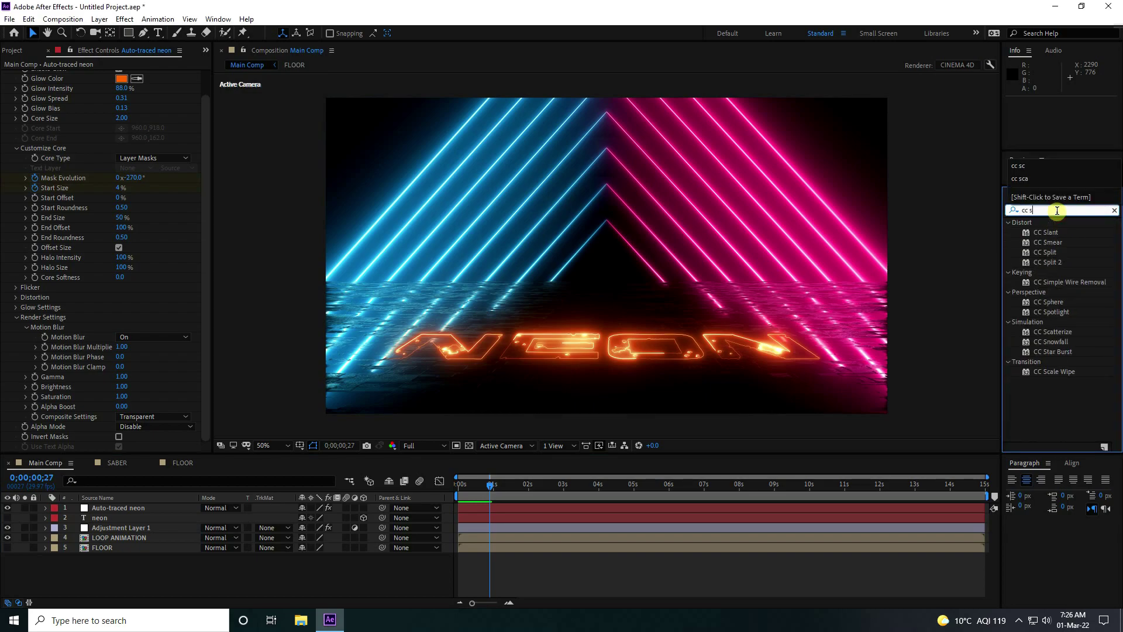
pyautogui.click(1064, 252)
pyautogui.moveTo(1070, 249)
pyautogui.mouseDown()
pyautogui.moveTo(840, 305)
pyautogui.moveTo(175, 528)
pyautogui.moveTo(111, 504)
pyautogui.moveTo(140, 509)
pyautogui.mouseUp()
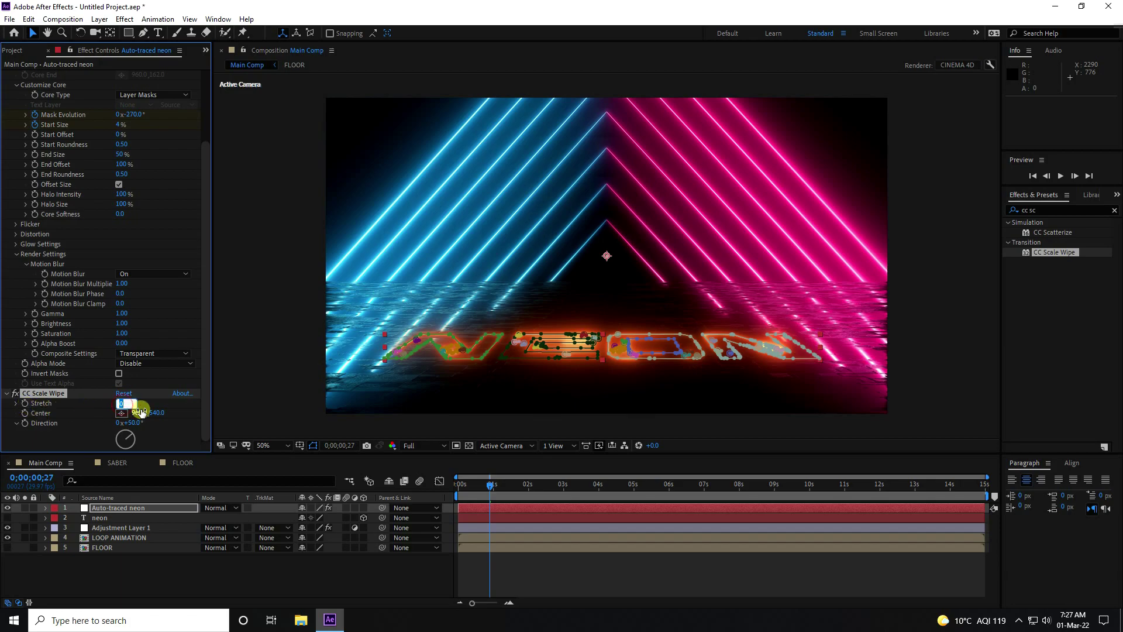
pyautogui.press('Return')
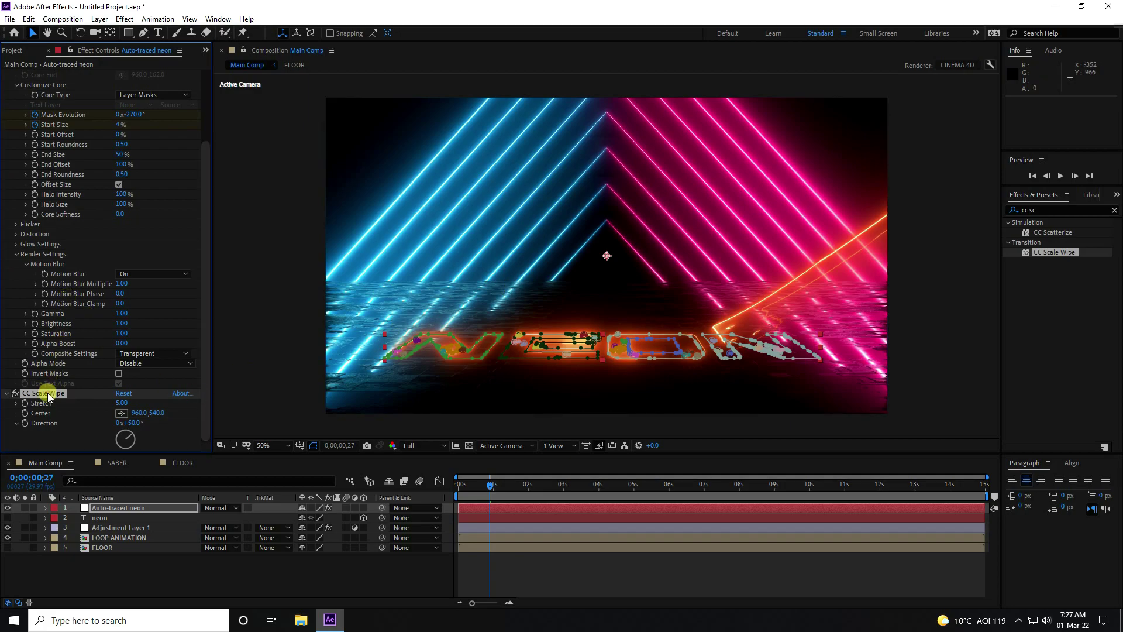
# - Set CC Scale Wipe's Center to 2000, 870 and keyframe it at 0 seconds
pyautogui.moveTo(606, 255)
pyautogui.mouseDown()
pyautogui.moveTo(392, 336)
pyautogui.moveTo(309, 349)
pyautogui.moveTo(905, 352)
pyautogui.mouseUp()
pyautogui.click(142, 413)
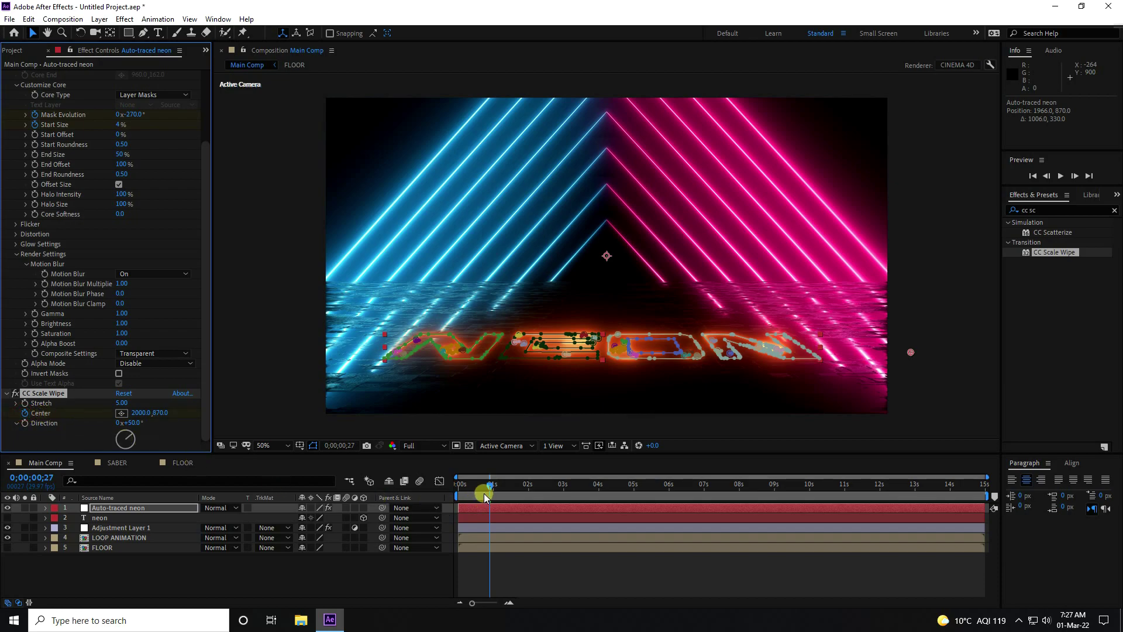
pyautogui.hotkey('ctrl', 'z')
pyautogui.moveTo(489, 486); pyautogui.dragTo(458, 486)
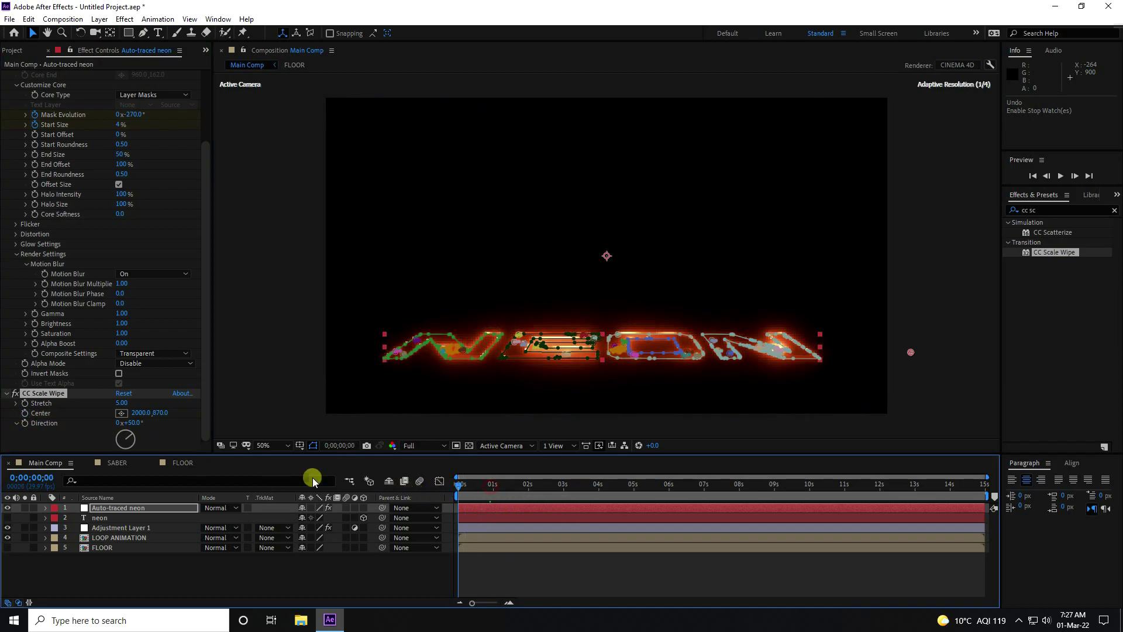
pyautogui.click(24, 413)
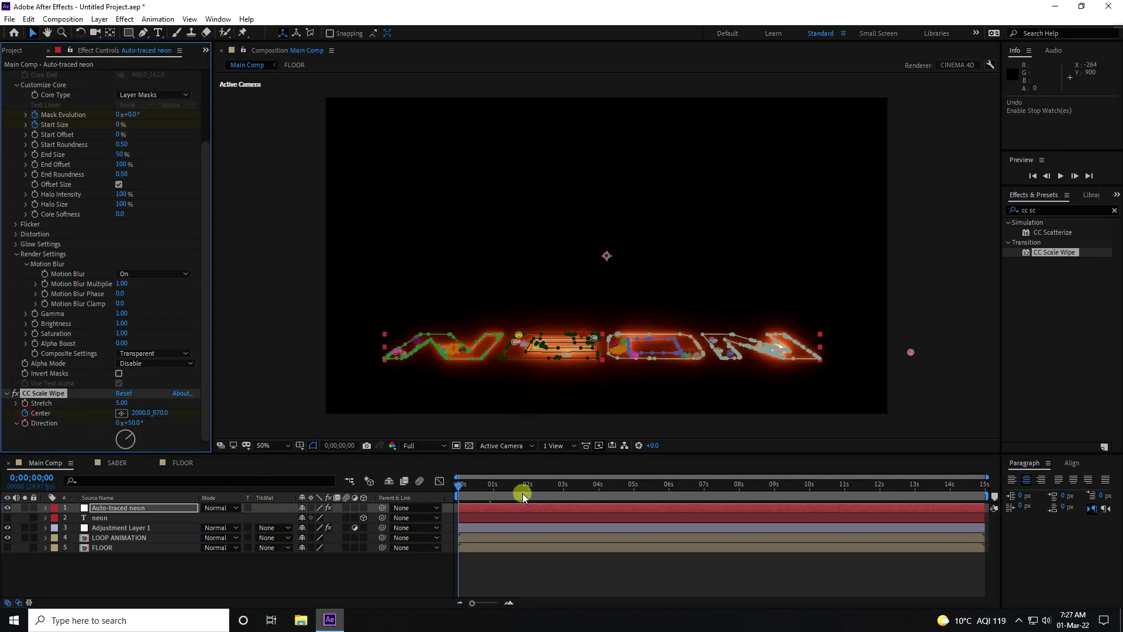
# - Keyframe CC Scale Wipe's Center at 4 seconds with a horizontal position of -50
pyautogui.click(599, 486)
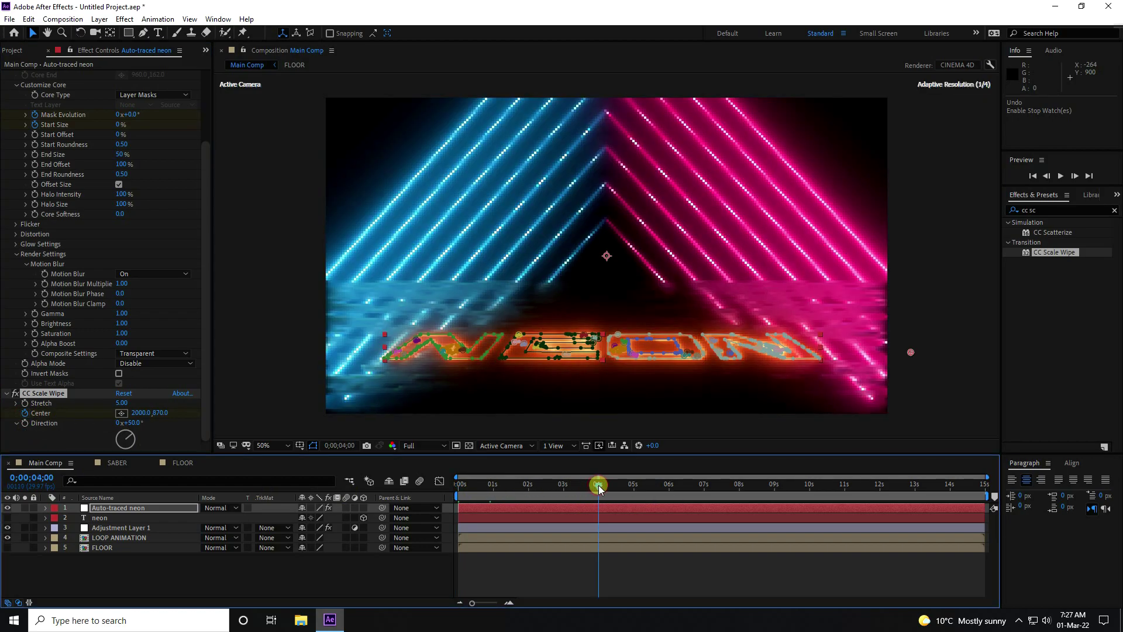
pyautogui.click(128, 414)
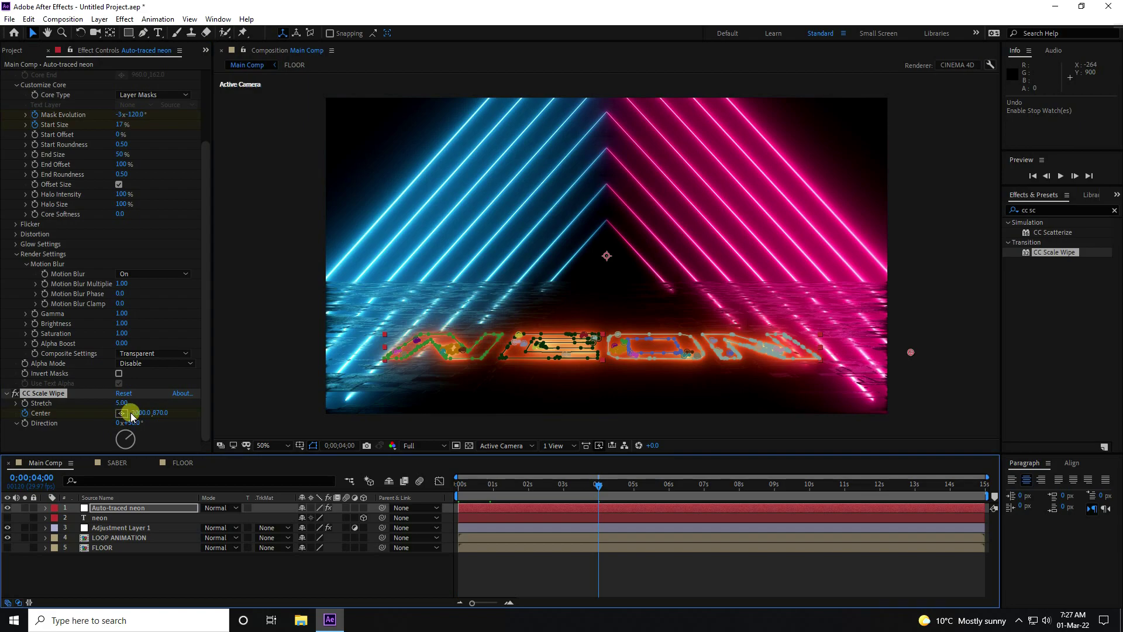
pyautogui.click(136, 413)
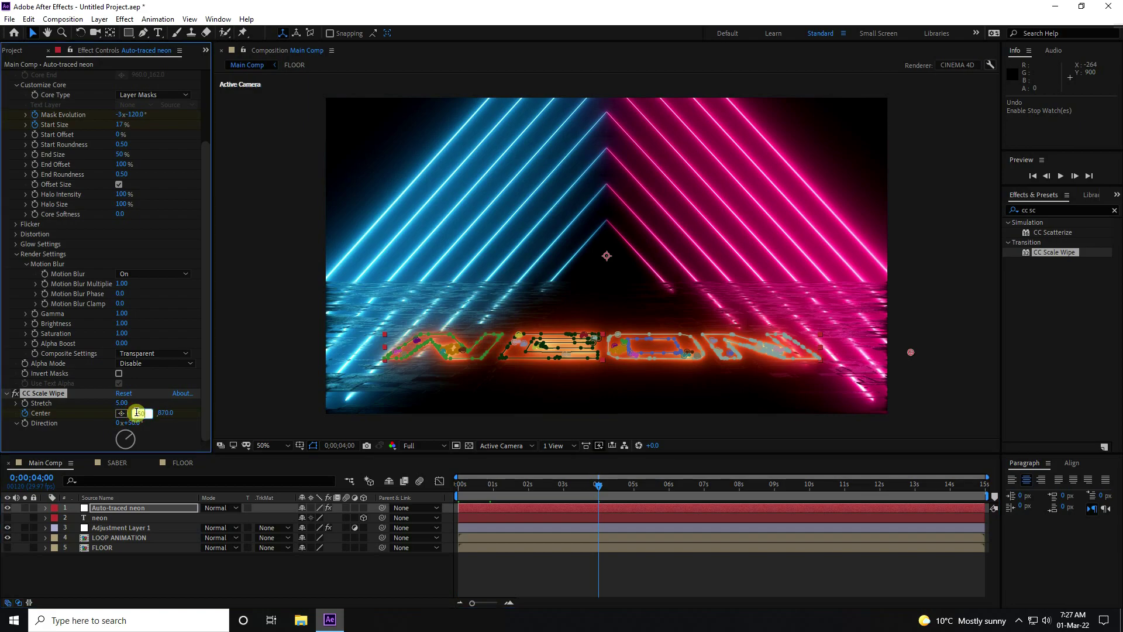
pyautogui.press('Return')
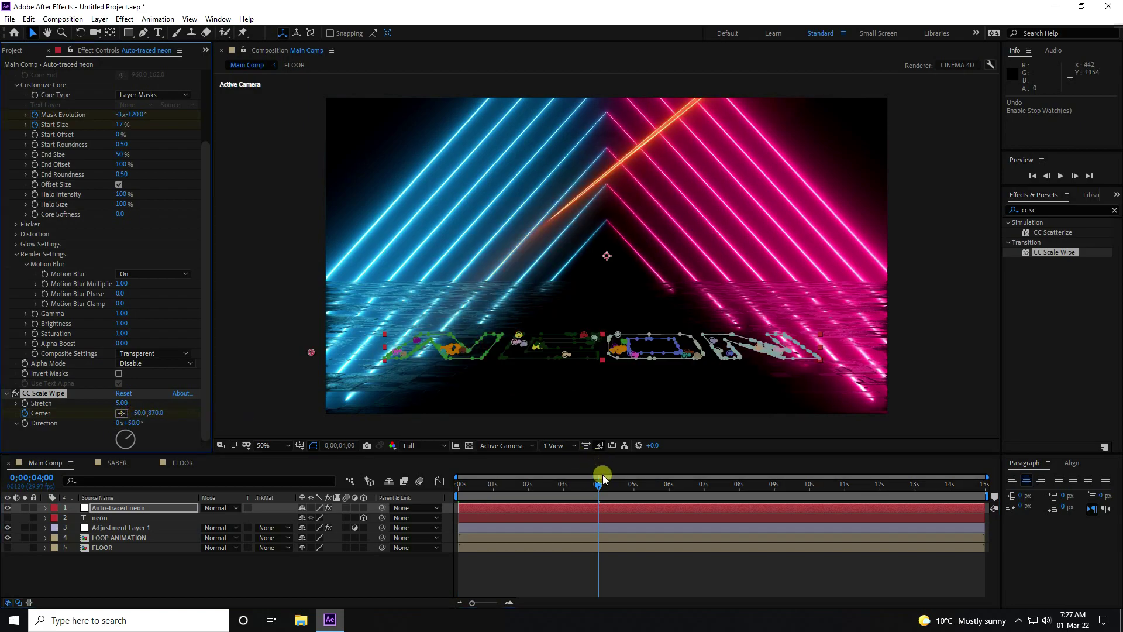
# - Hold CC Scale Wipe's Center at a horizontal position of -50 with a keyframe at 8 seconds
pyautogui.moveTo(600, 484); pyautogui.dragTo(743, 501)
pyautogui.click(58, 427)
pyautogui.click(137, 413)
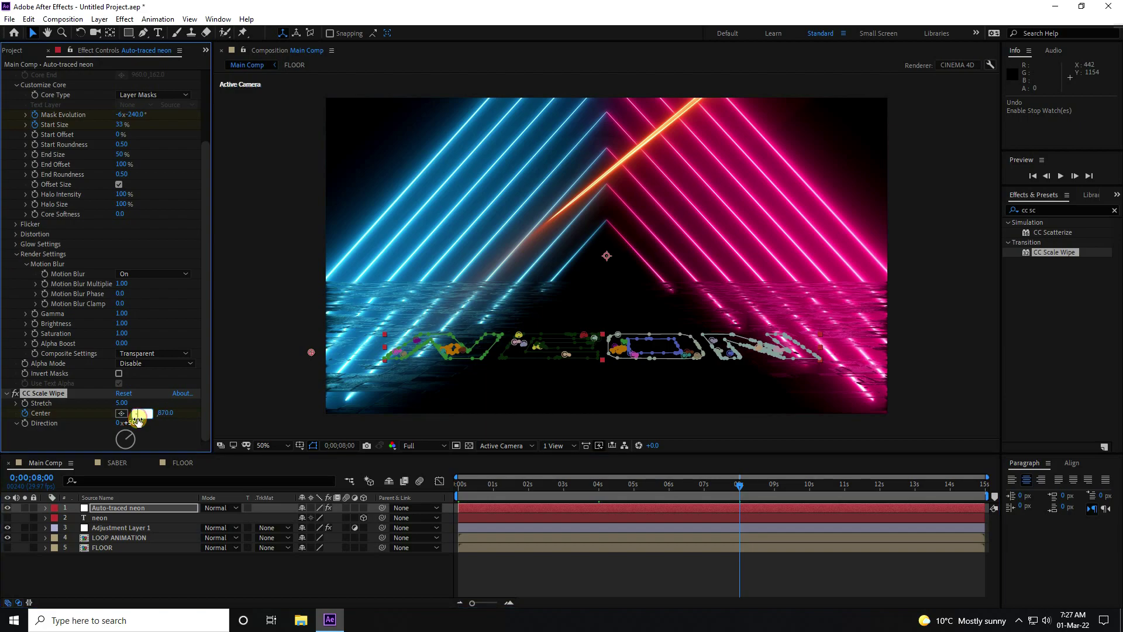
pyautogui.click(854, 476)
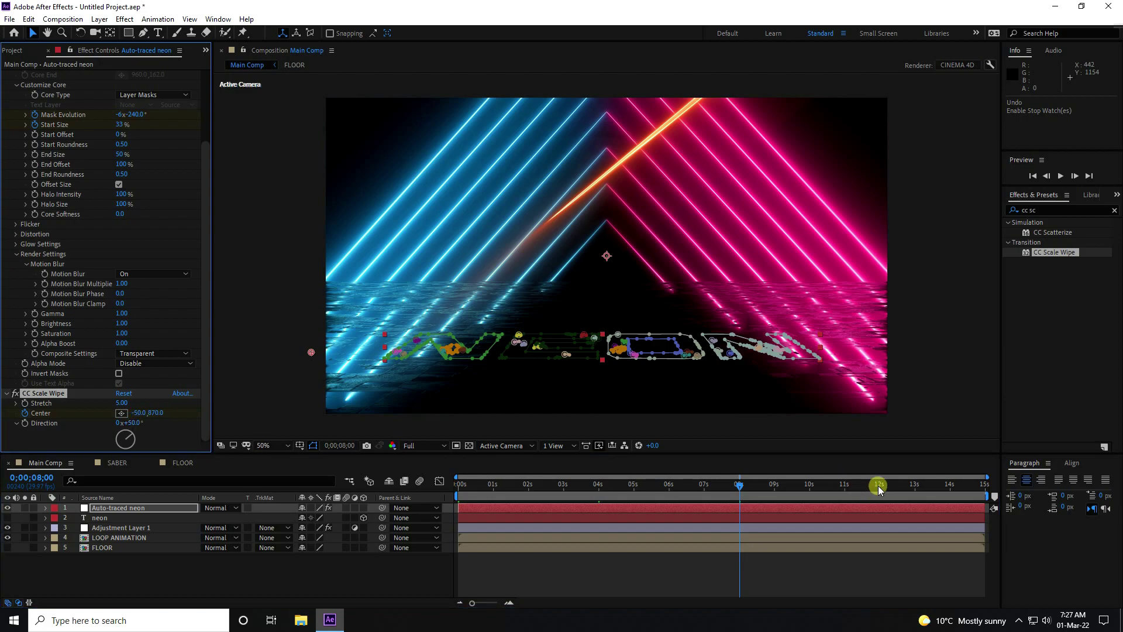
# - Keyframe CC Scale Wipe's Center at 12 seconds with a horizontal position of 2000, and preview the animation from the start
pyautogui.click(879, 484)
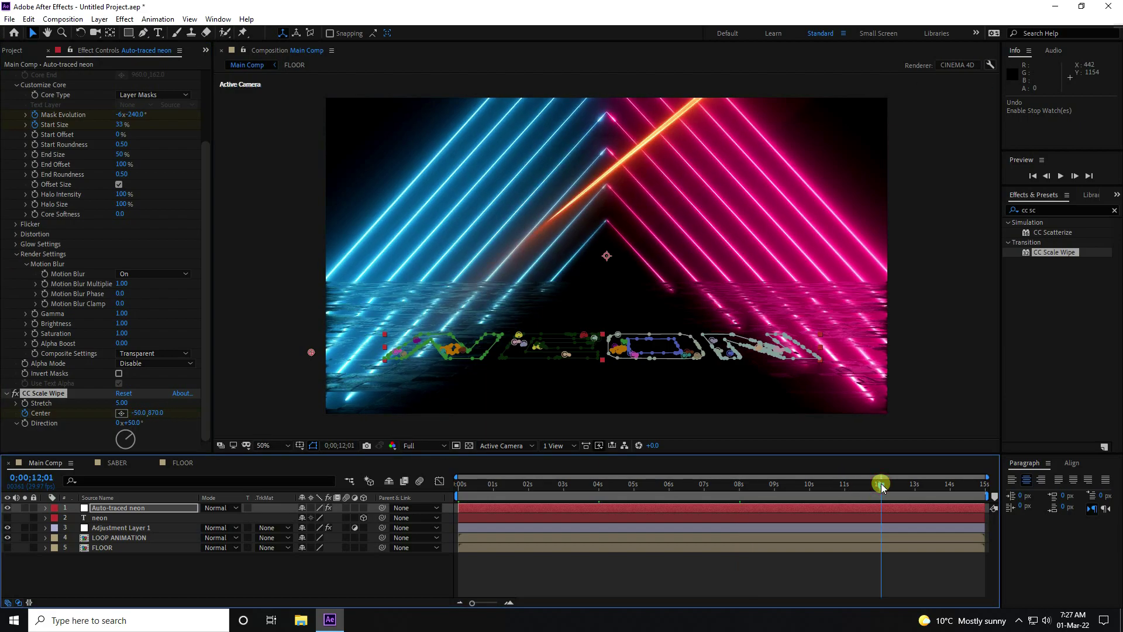
pyautogui.moveTo(879, 483); pyautogui.dragTo(878, 483)
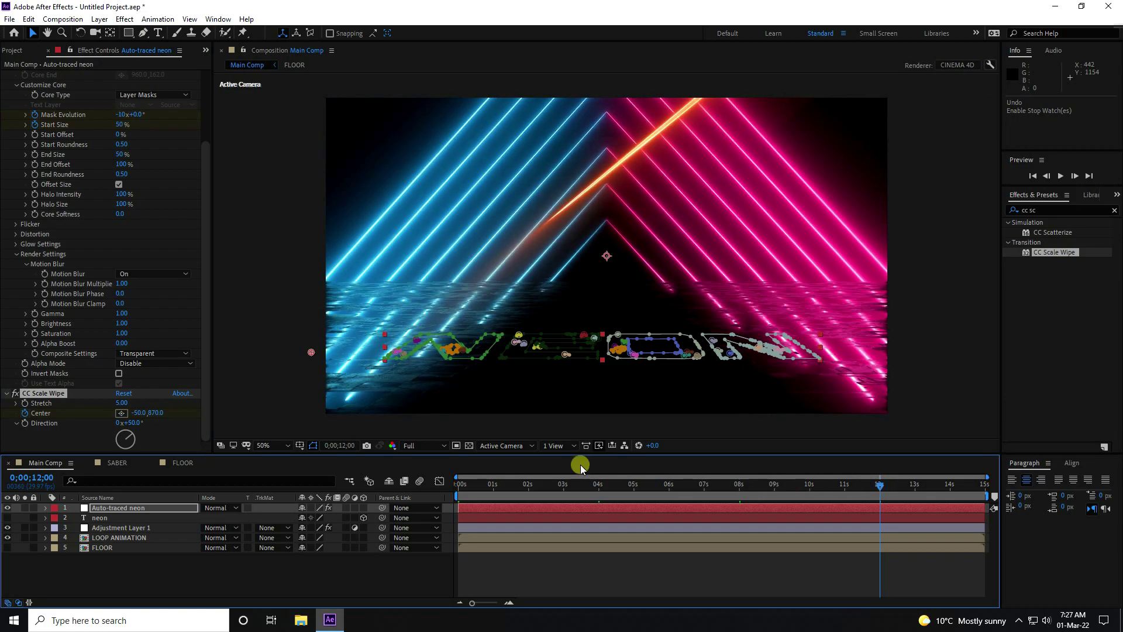
pyautogui.click(139, 413)
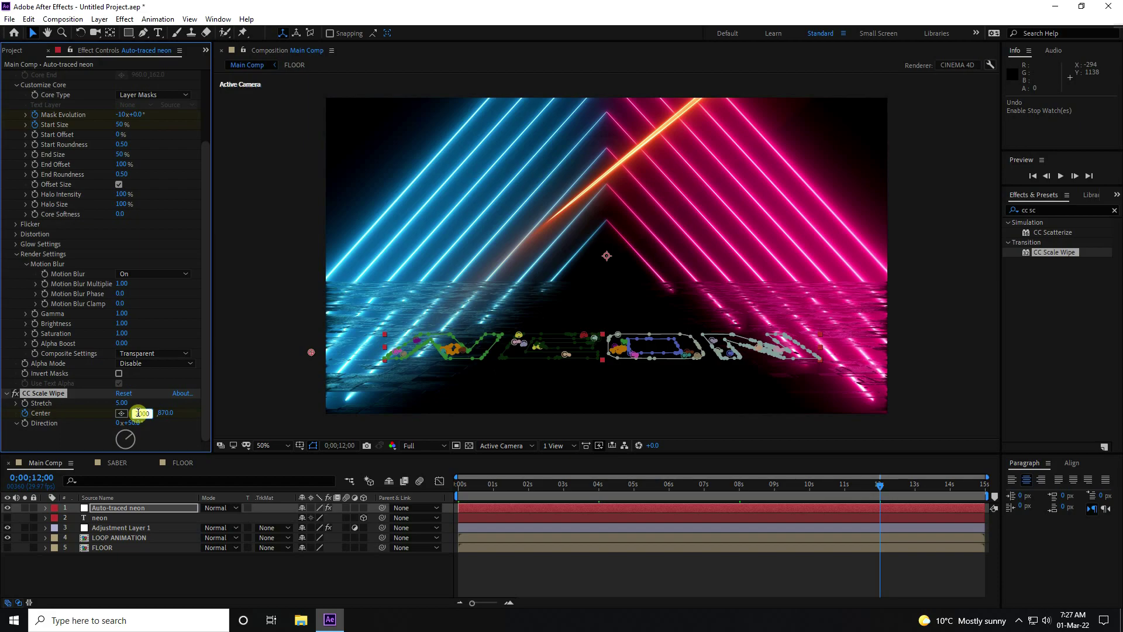
pyautogui.press('Return')
pyautogui.press('space')
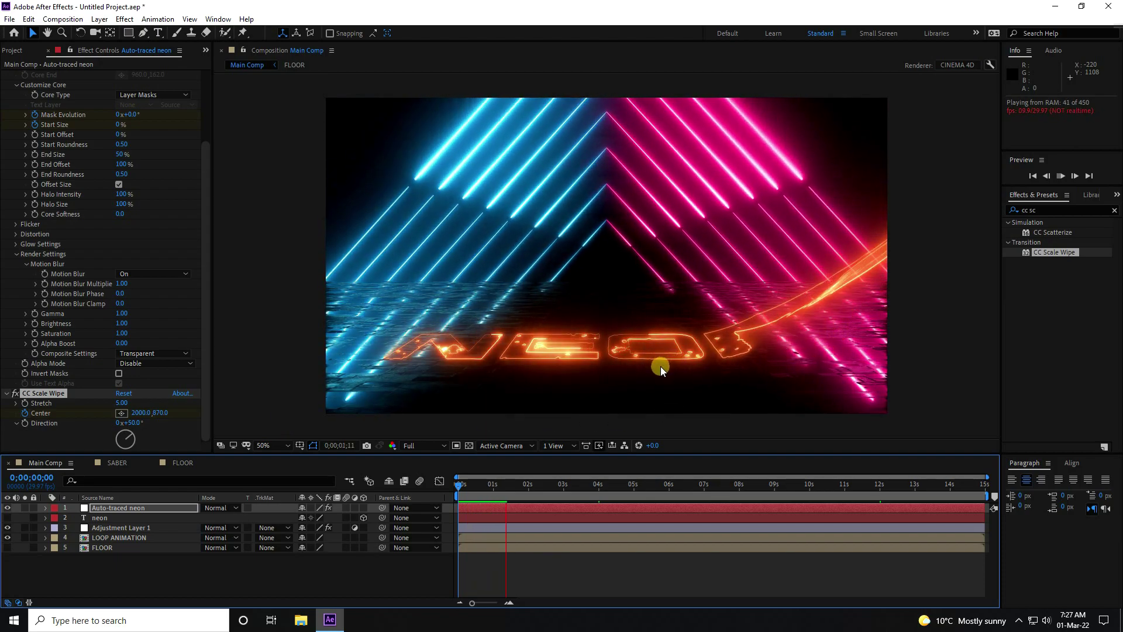
pyautogui.press('space')
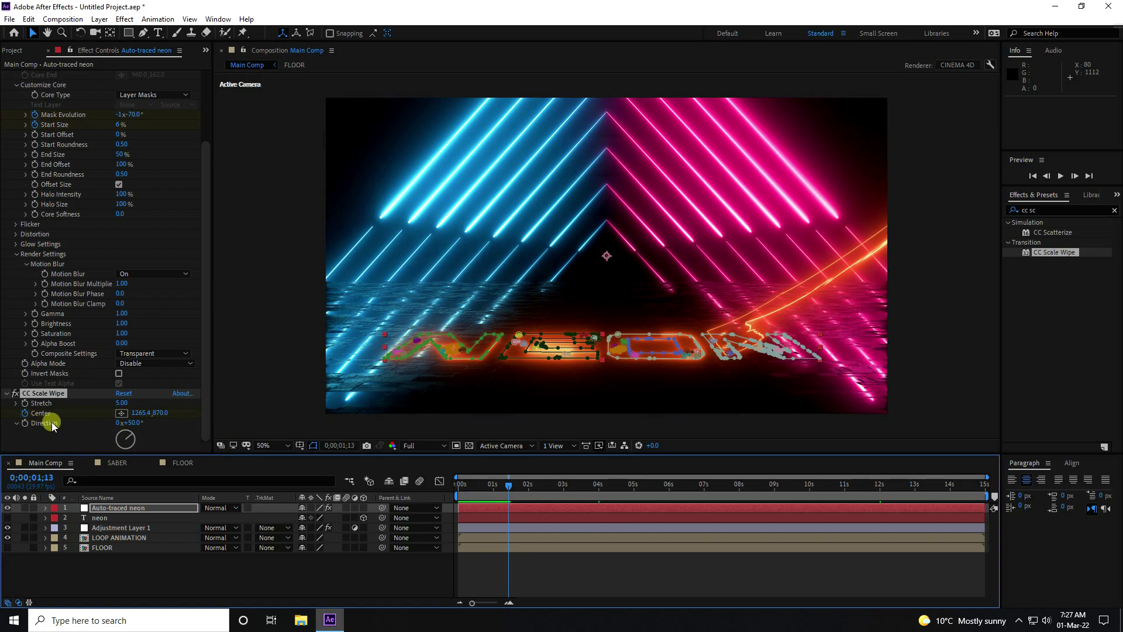
# - Set CC Scale Wipe's Direction to -90° and preview the title wipe from the start
pyautogui.click(134, 423)
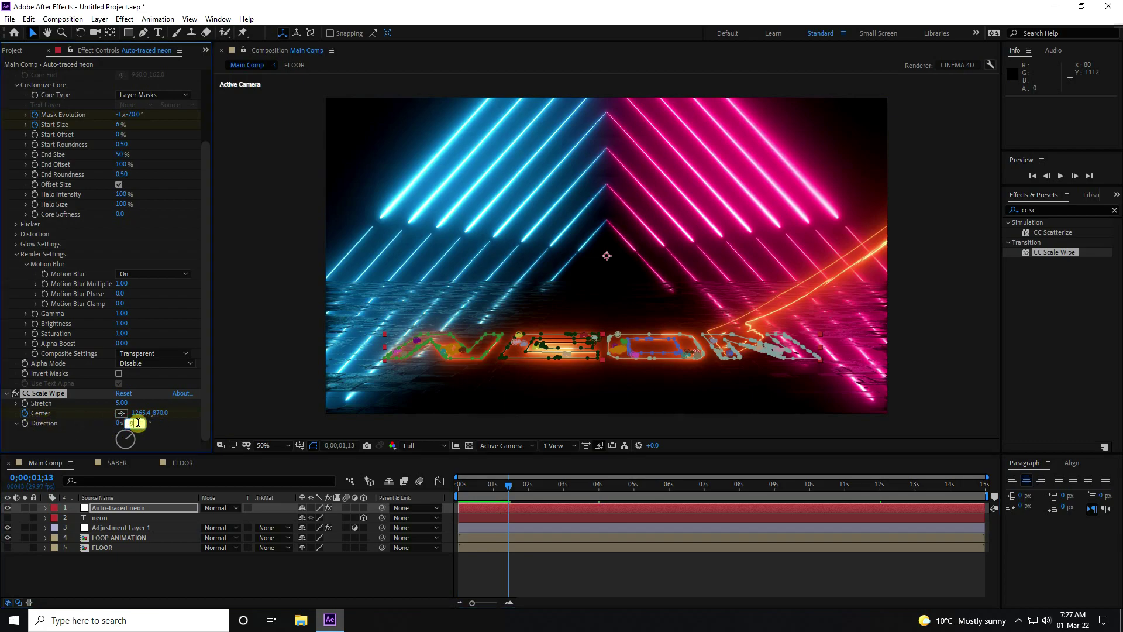
pyautogui.write('-90.0')
pyautogui.press('Return')
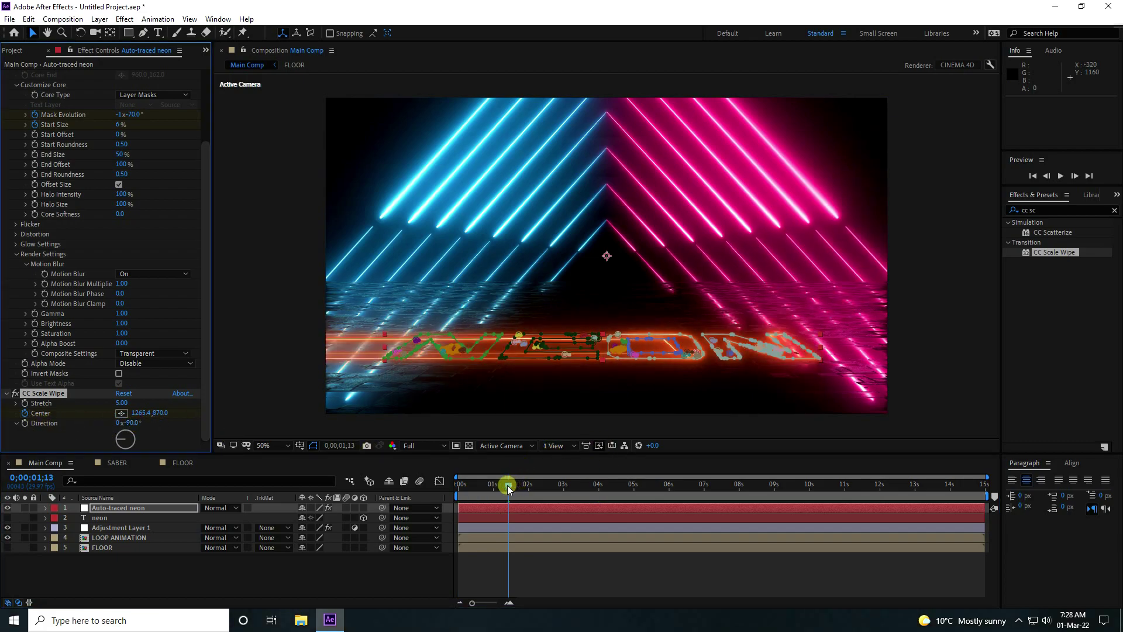
pyautogui.moveTo(507, 484); pyautogui.dragTo(316, 519)
pyautogui.press('space')
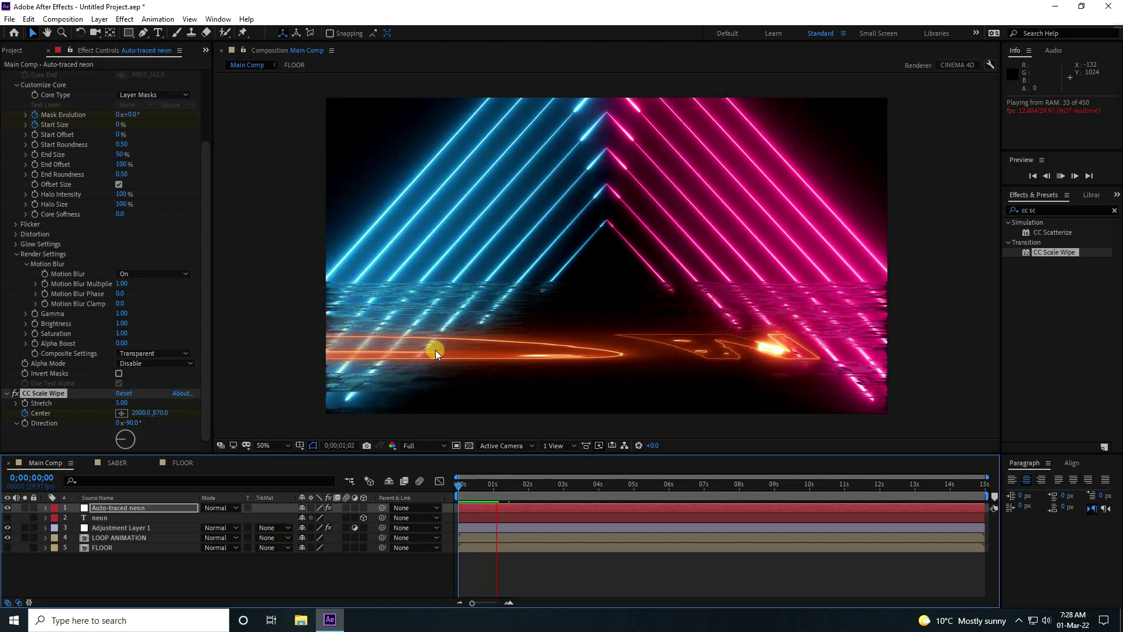
pyautogui.press('space')
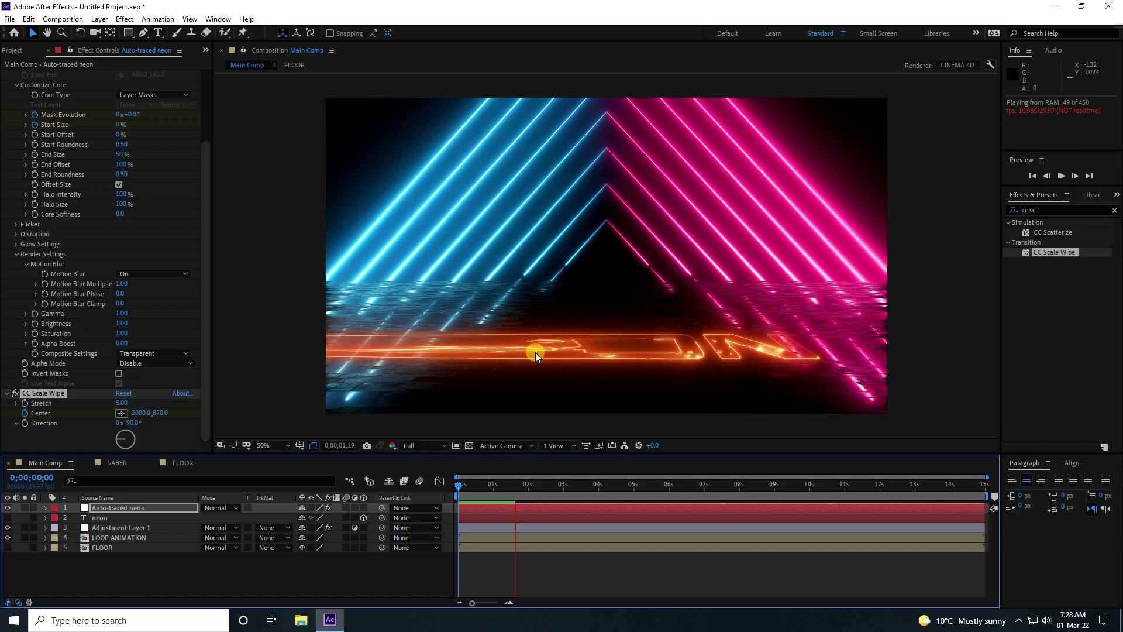
# - Lower the composition preview resolution to Half and play the animation from the start
pyautogui.click(443, 447)
pyautogui.click(435, 462)
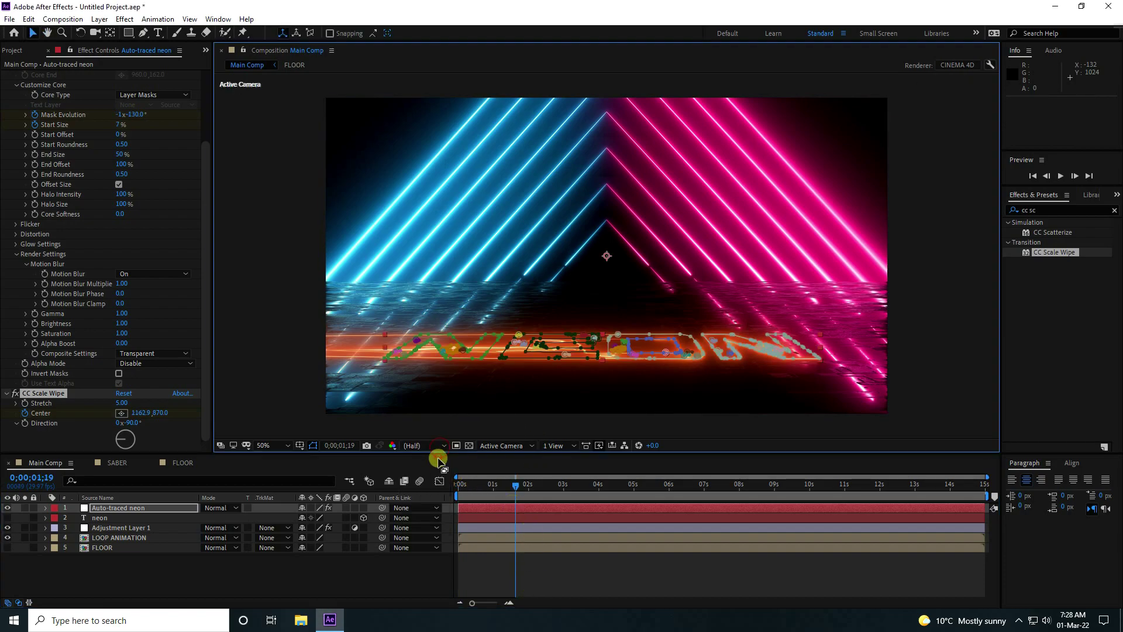
pyautogui.moveTo(519, 486); pyautogui.dragTo(388, 490)
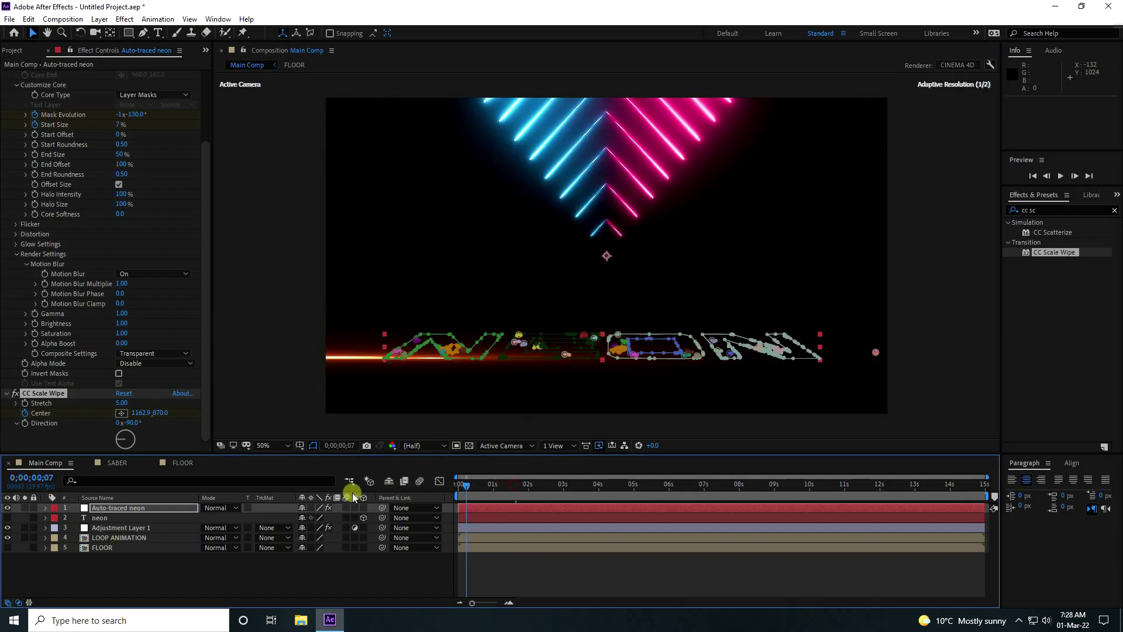
pyautogui.click(289, 352)
pyautogui.press('space')
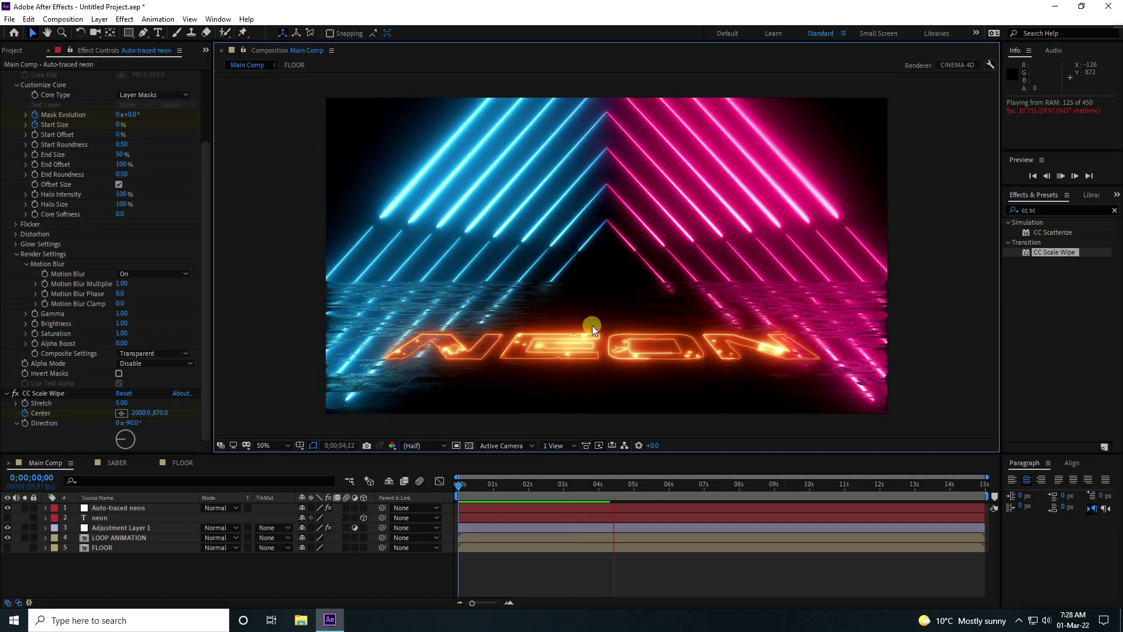
pyautogui.press('space')
# - Make the neon text layer visible and keyframe its Opacity at 0% at 8 seconds
pyautogui.click(103, 517)
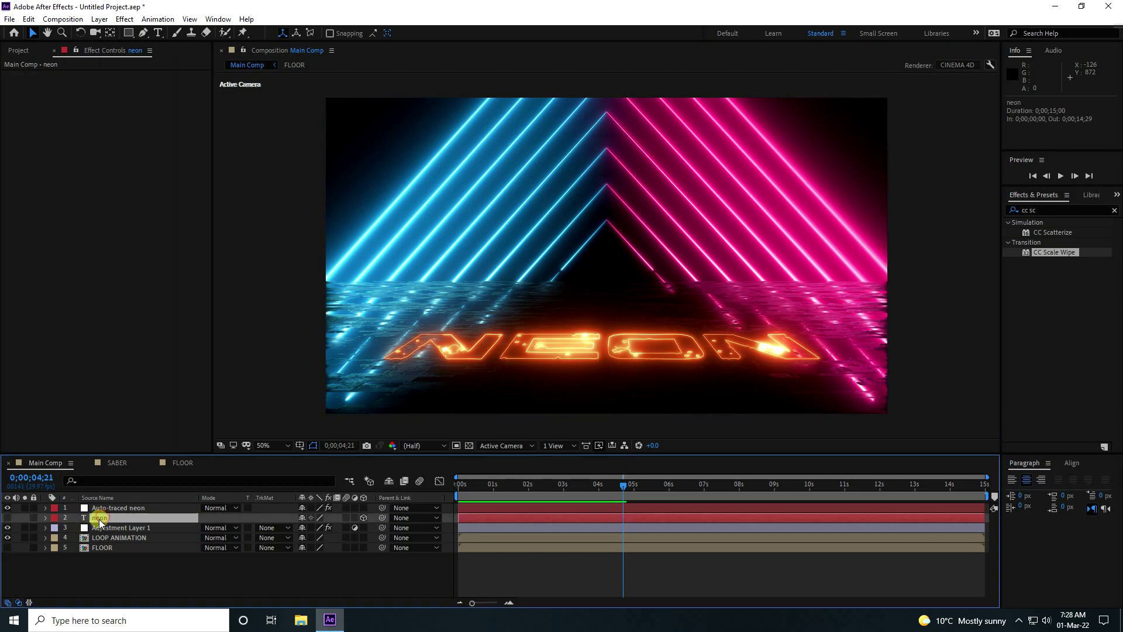
pyautogui.click(7, 517)
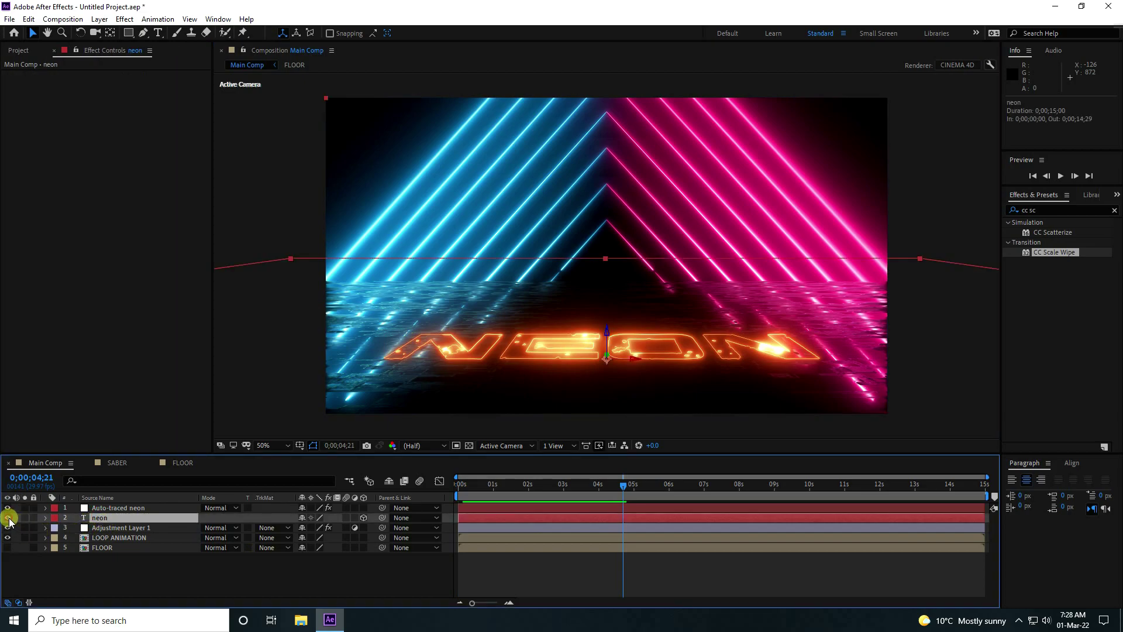
pyautogui.press('t')
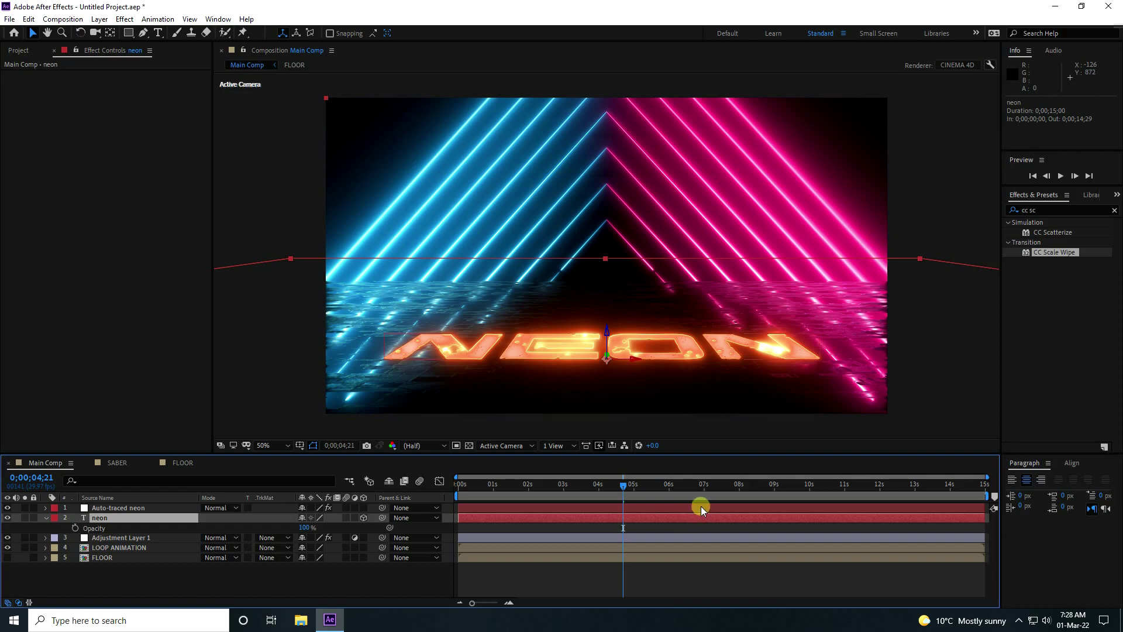
pyautogui.moveTo(700, 507); pyautogui.dragTo(739, 506)
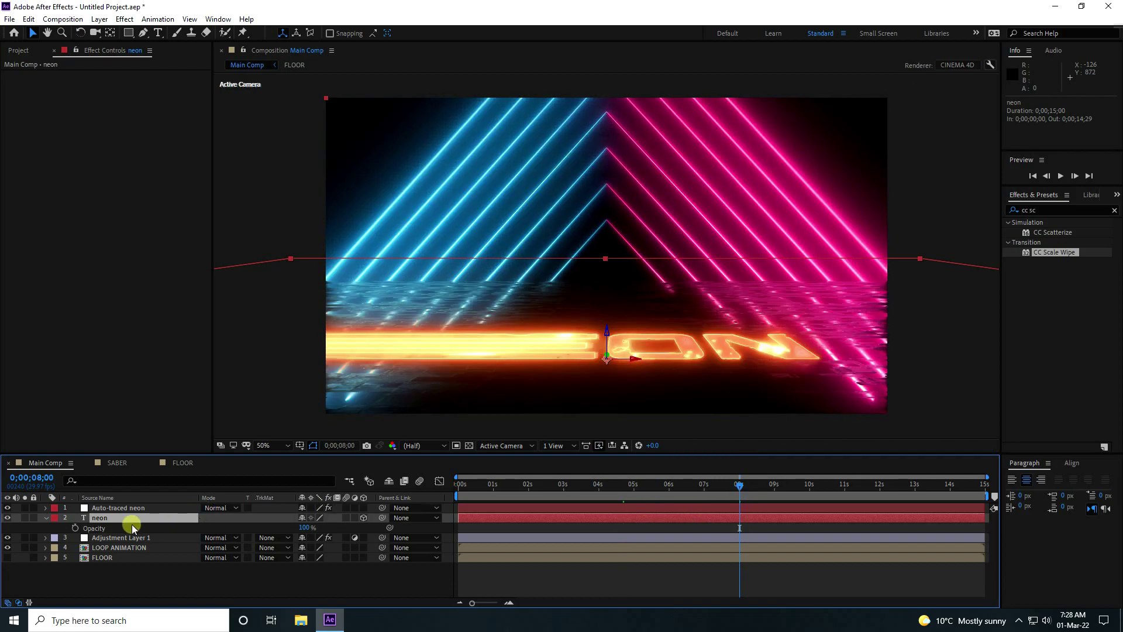
pyautogui.click(74, 528)
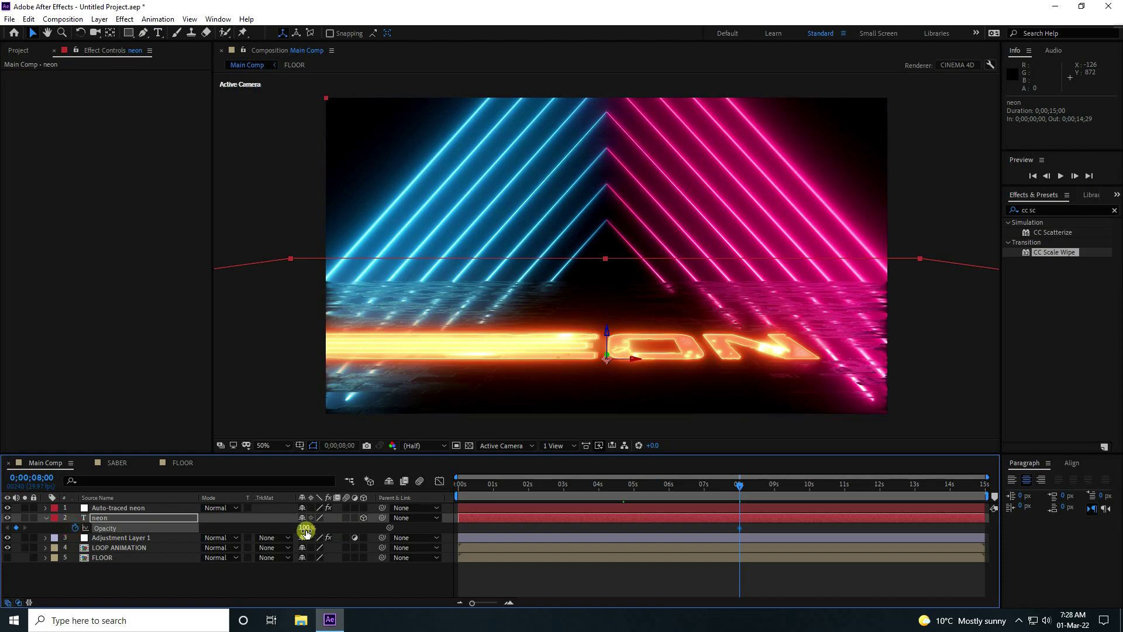
pyautogui.moveTo(288, 530); pyautogui.dragTo(175, 528)
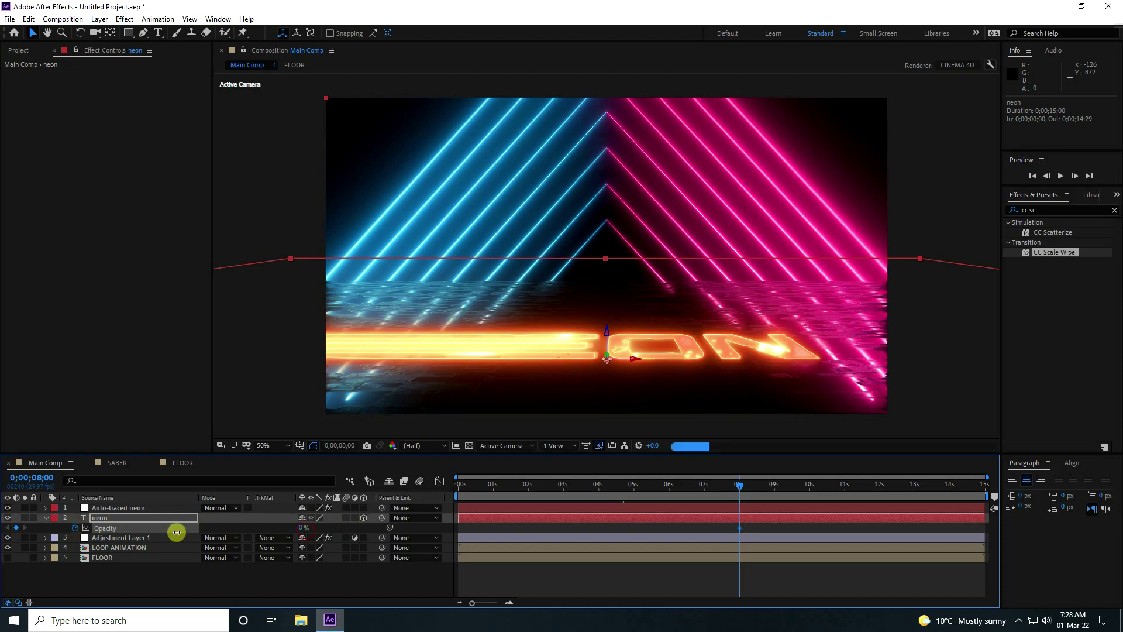
# - Keyframe the neon text layer's Opacity at 100% at 10 seconds and preview the animation from the start
pyautogui.click(808, 487)
pyautogui.click(326, 538)
pyautogui.moveTo(301, 528); pyautogui.dragTo(772, 528)
pyautogui.click(540, 351)
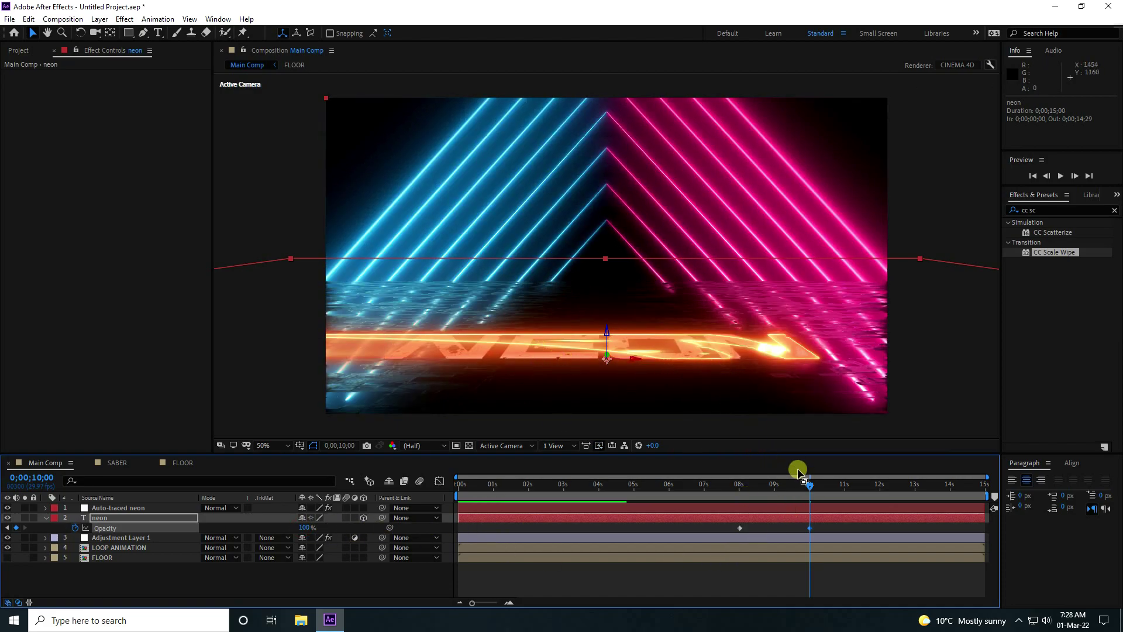
pyautogui.press('space')
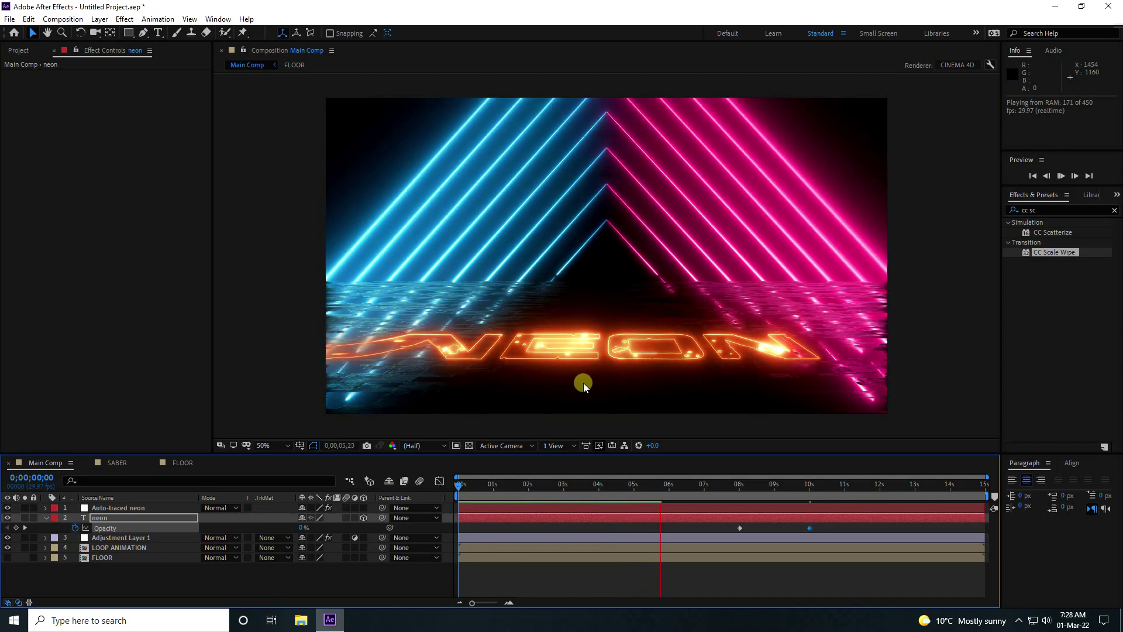
pyautogui.press('space')
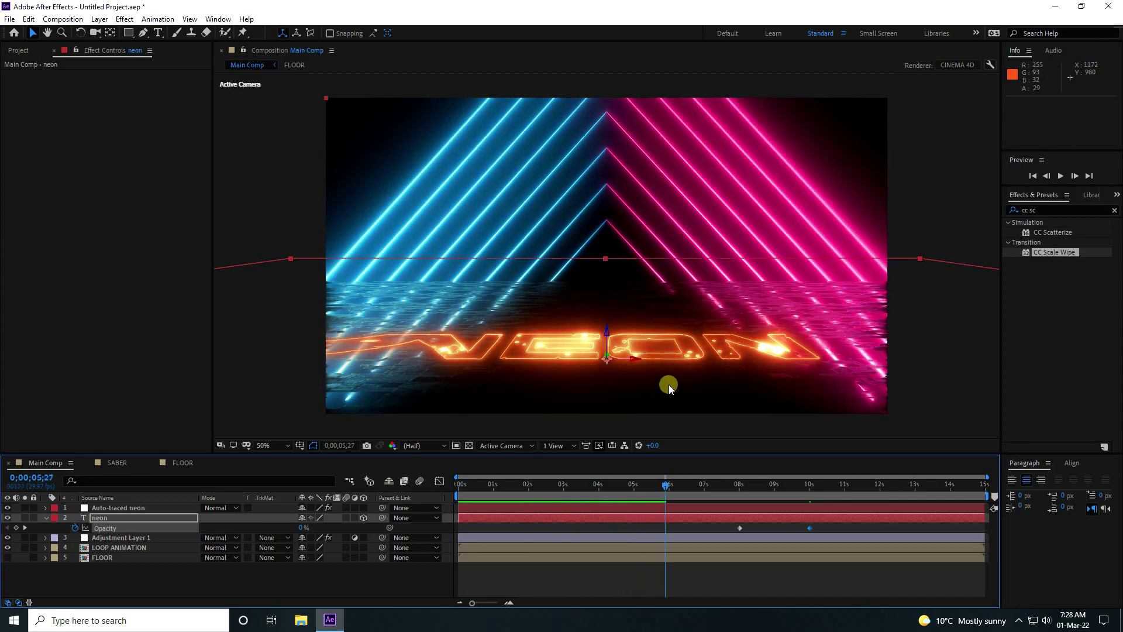
# - Apply the Glow effect to the Auto-traced neon layer with a Glow Radius of 100 and a Glow Threshold of 100%
pyautogui.doubleClick(1050, 210)
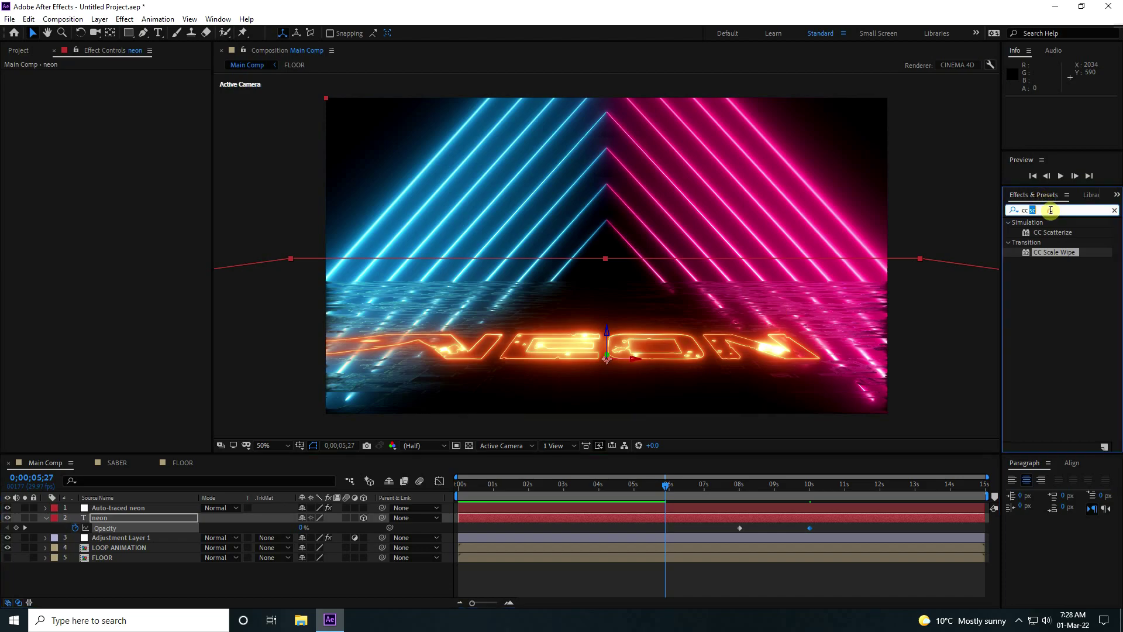
pyautogui.write('lo')
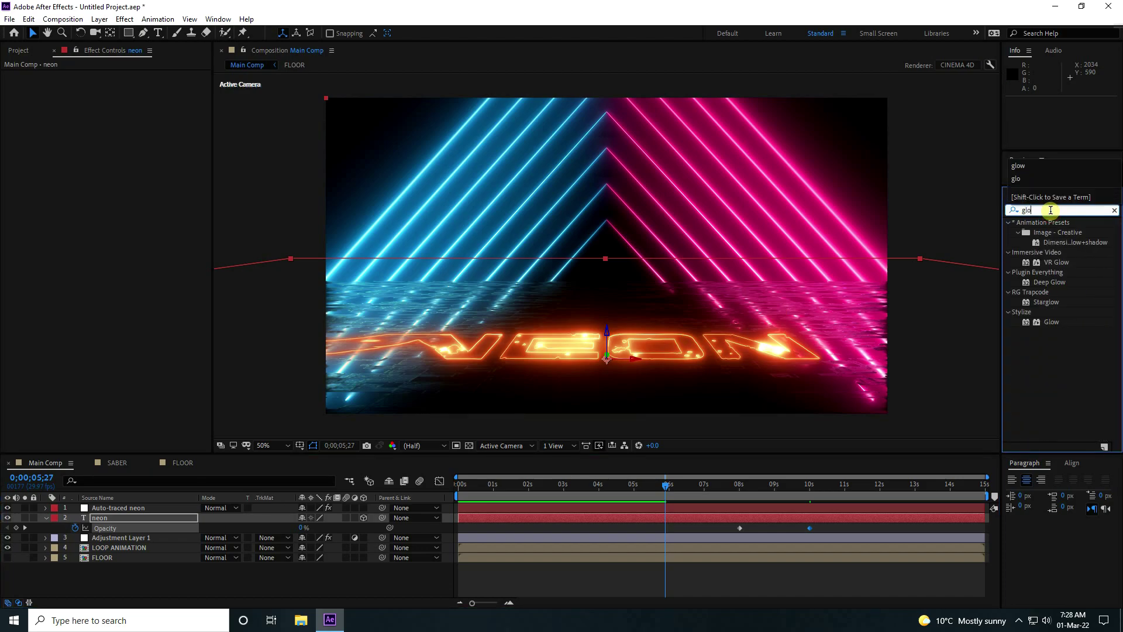
pyautogui.moveTo(1051, 323)
pyautogui.mouseDown()
pyautogui.moveTo(276, 459)
pyautogui.moveTo(144, 506)
pyautogui.mouseUp()
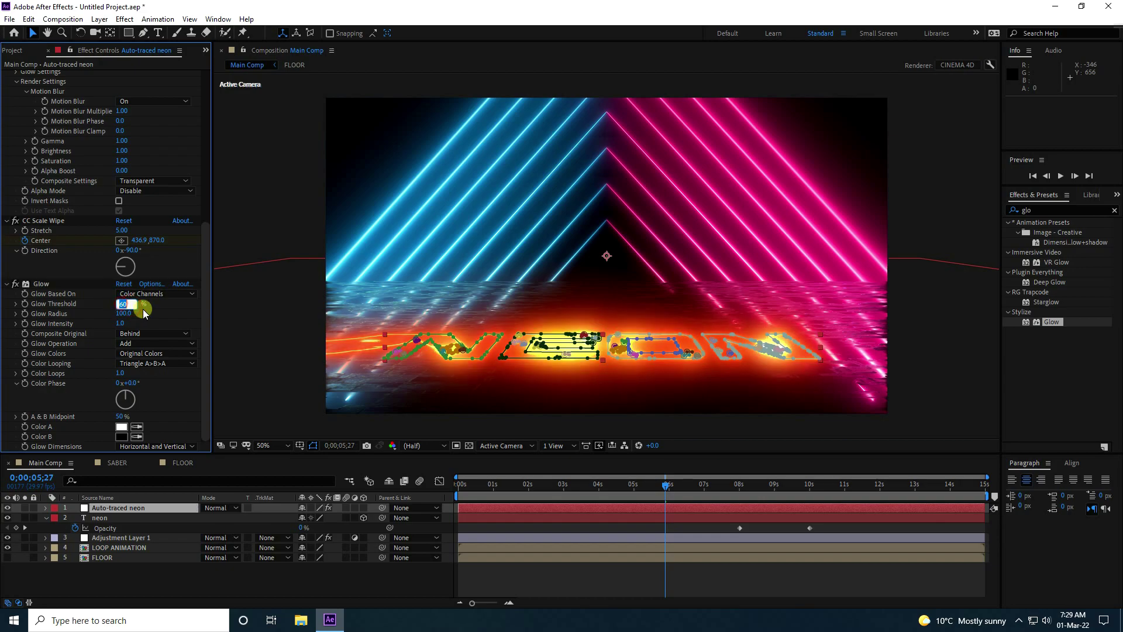
pyautogui.press('Return')
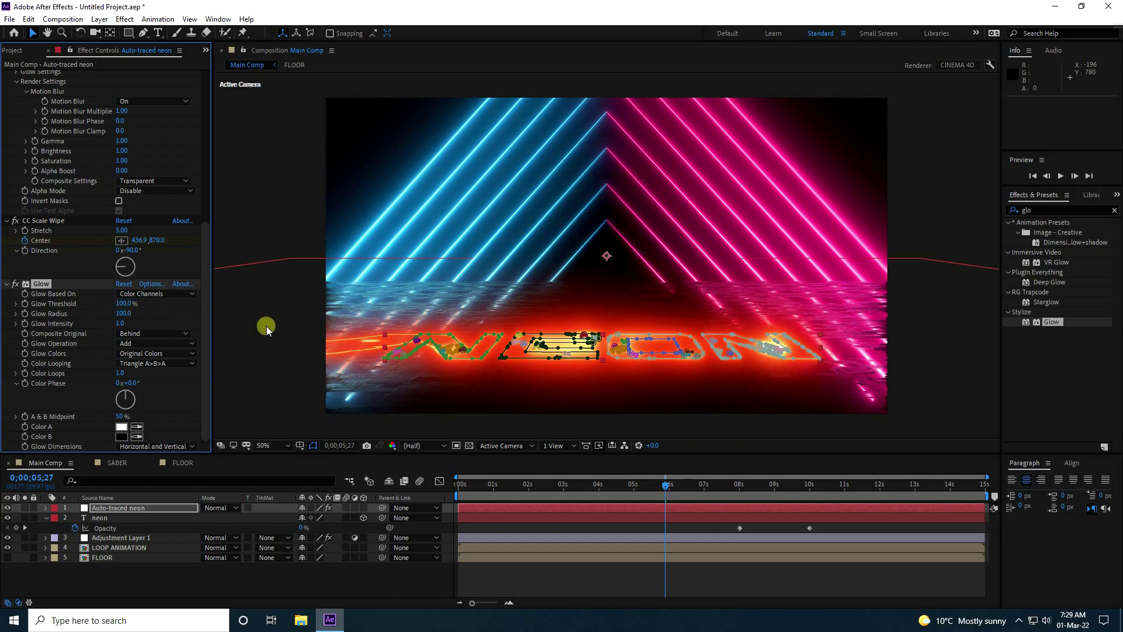
pyautogui.click(255, 317)
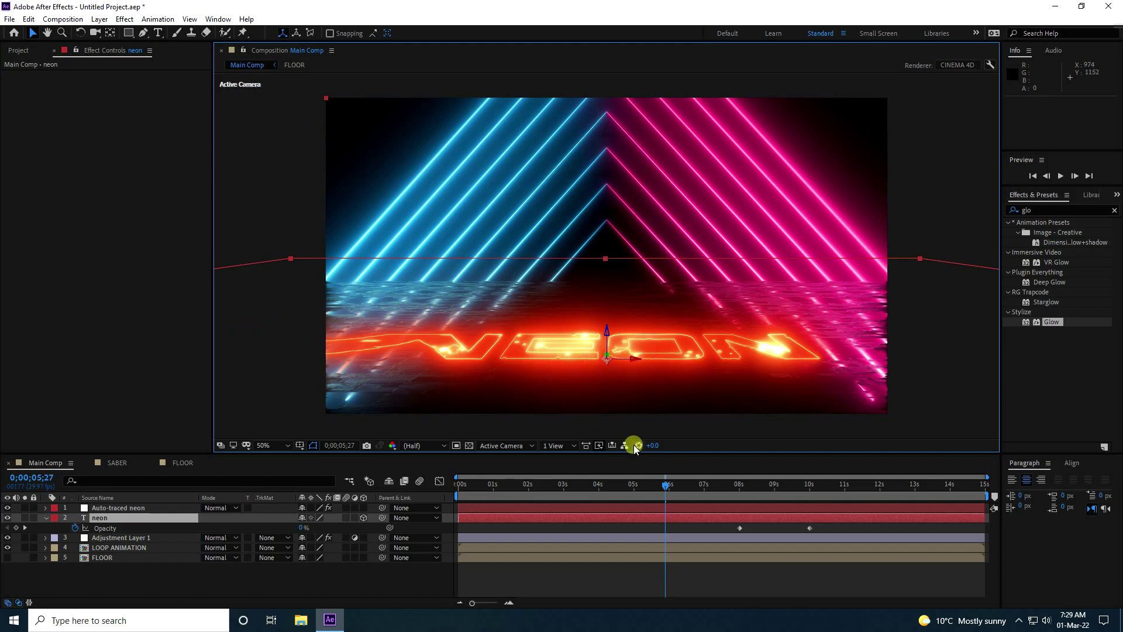
# - Preview the composition from 0 seconds to check the title's glow
pyautogui.click(217, 497)
pyautogui.press('Home')
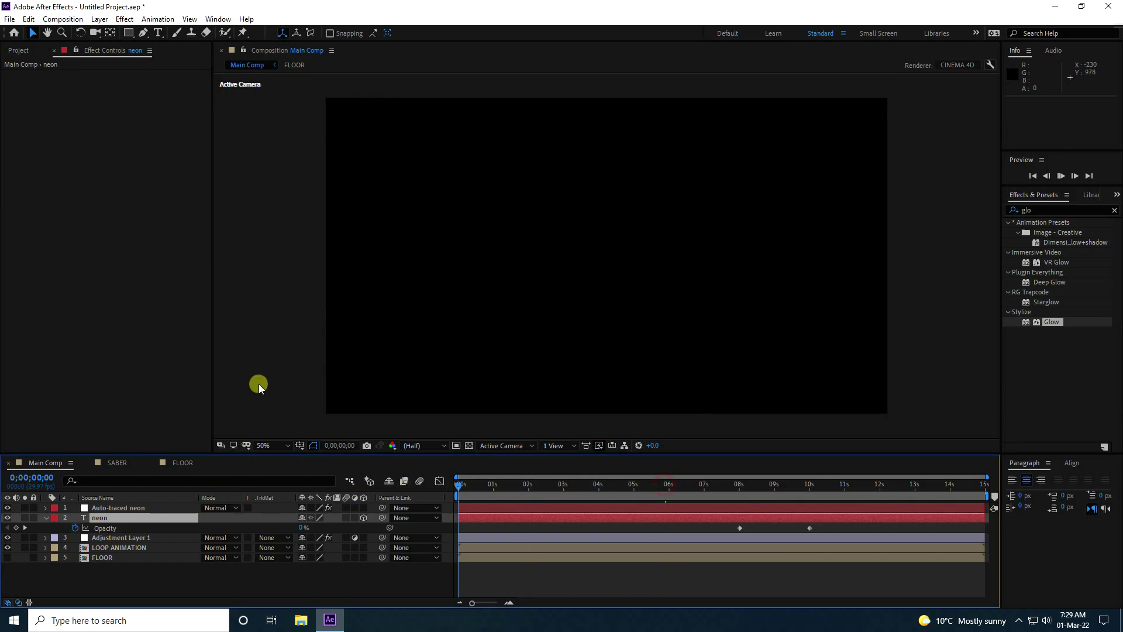
pyautogui.press('space')
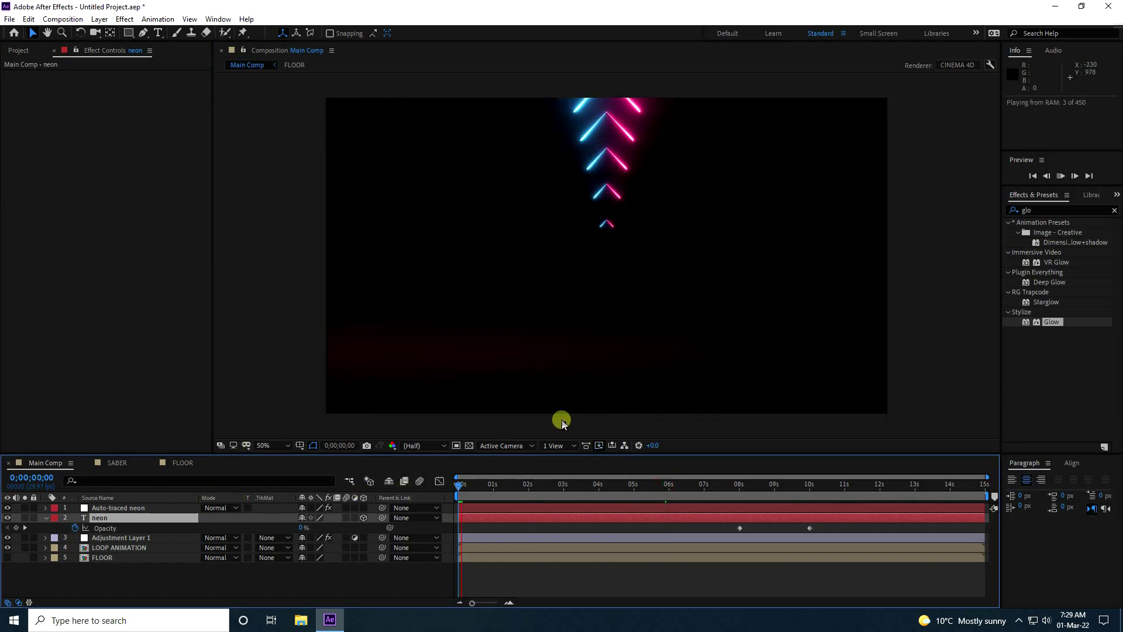